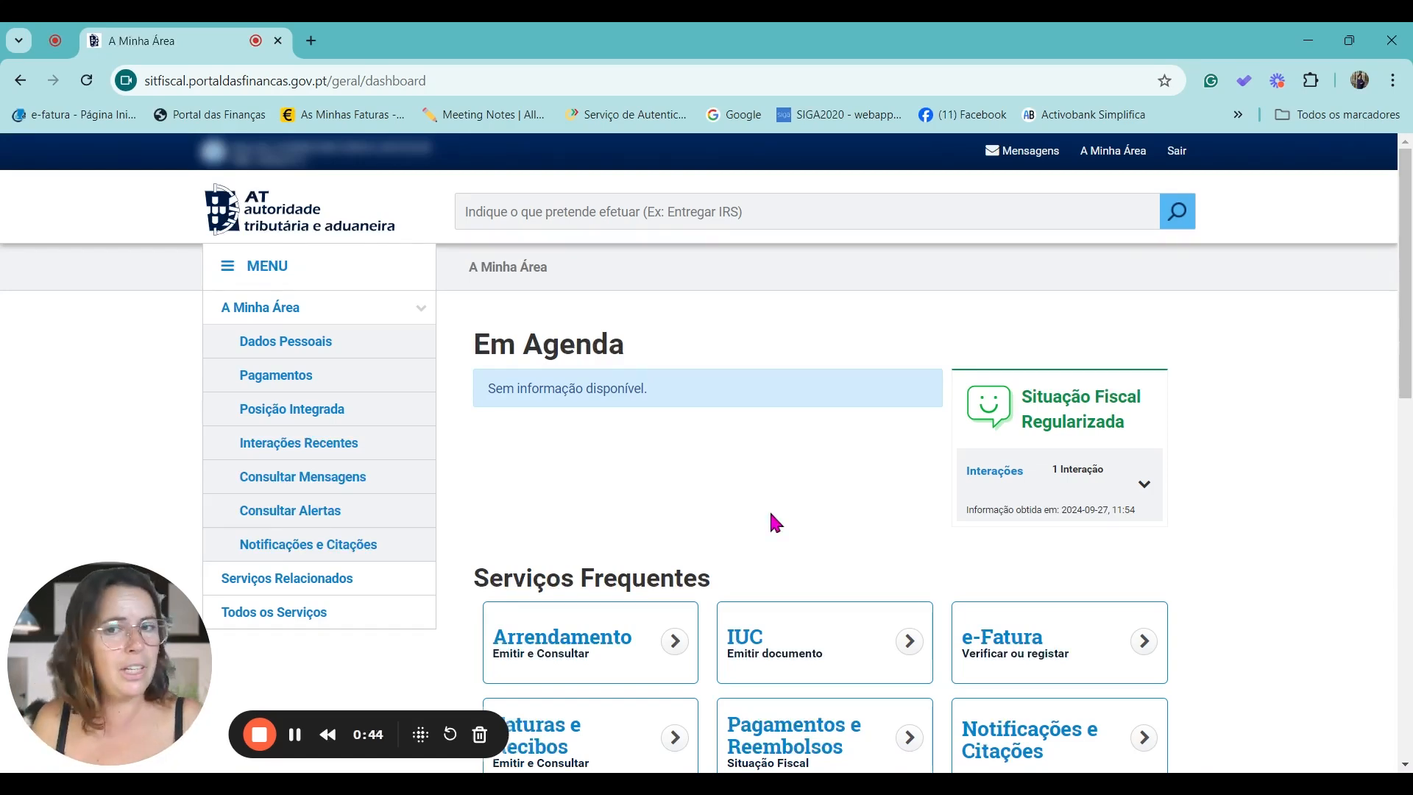
Step: Go to the Faturas e Recibos service and open its Emitir page
{"action": "scroll", "coordinate": [563, 560], "scroll_direction": "down", "scroll_amount": 1}
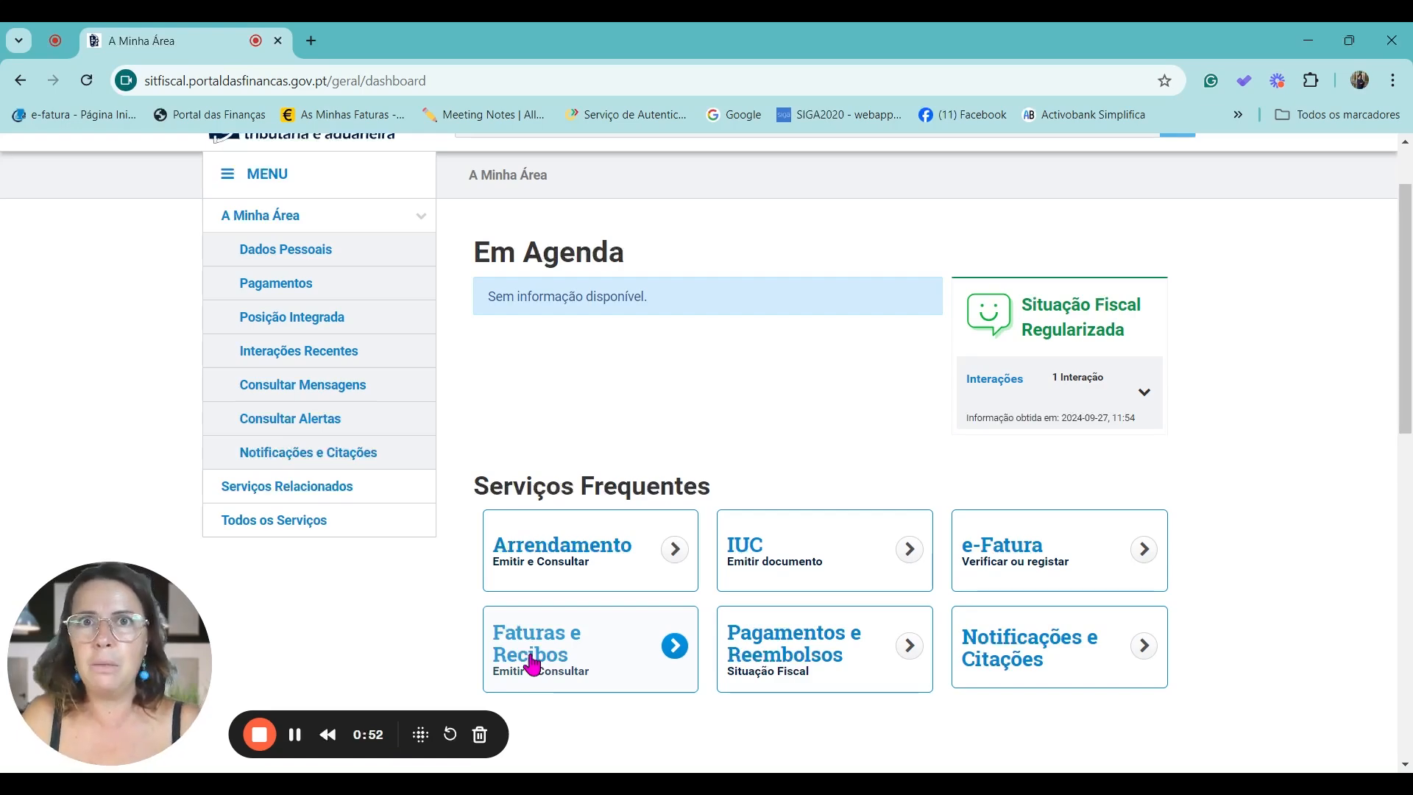
{"action": "left_click", "coordinate": [556, 655]}
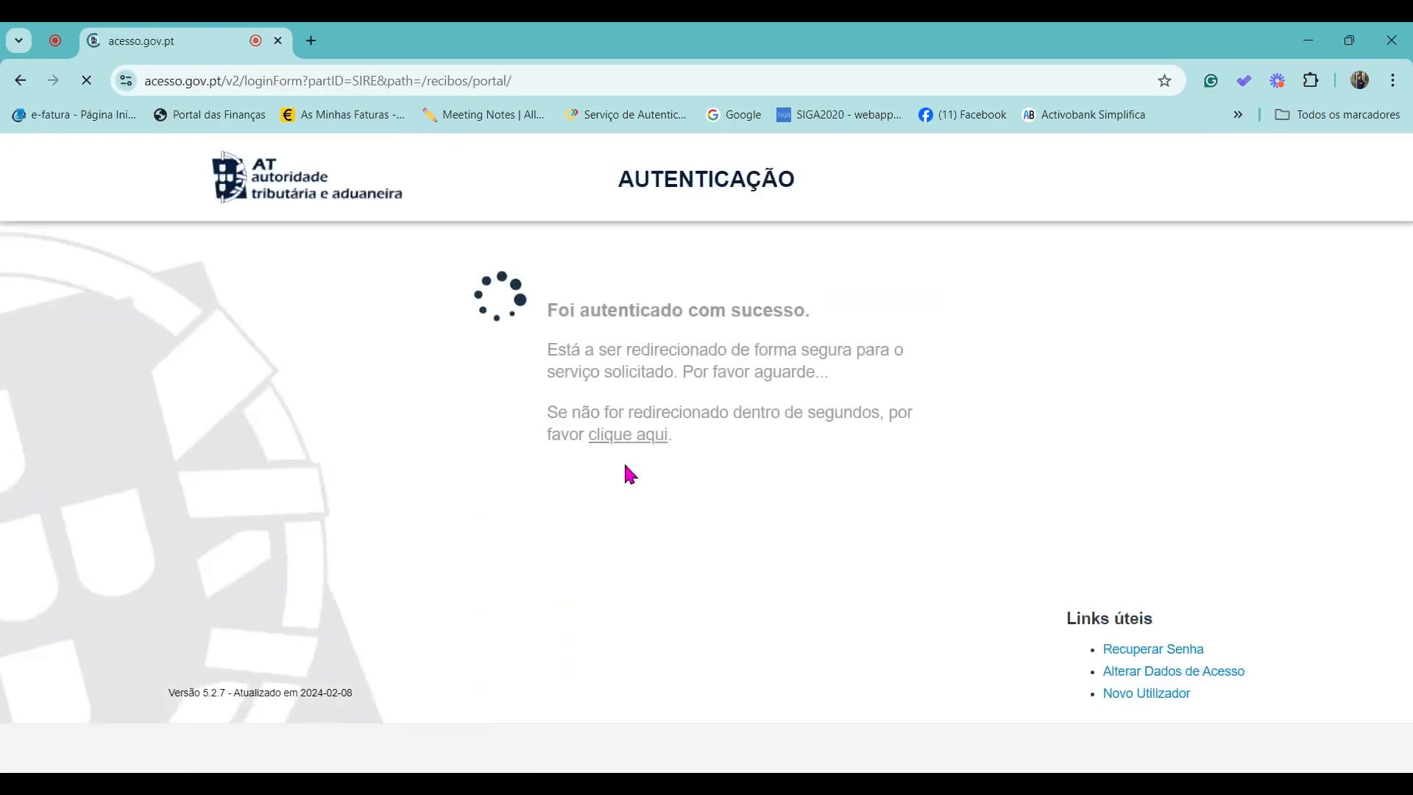
{"action": "scroll", "coordinate": [710, 378], "scroll_direction": "down", "scroll_amount": 4}
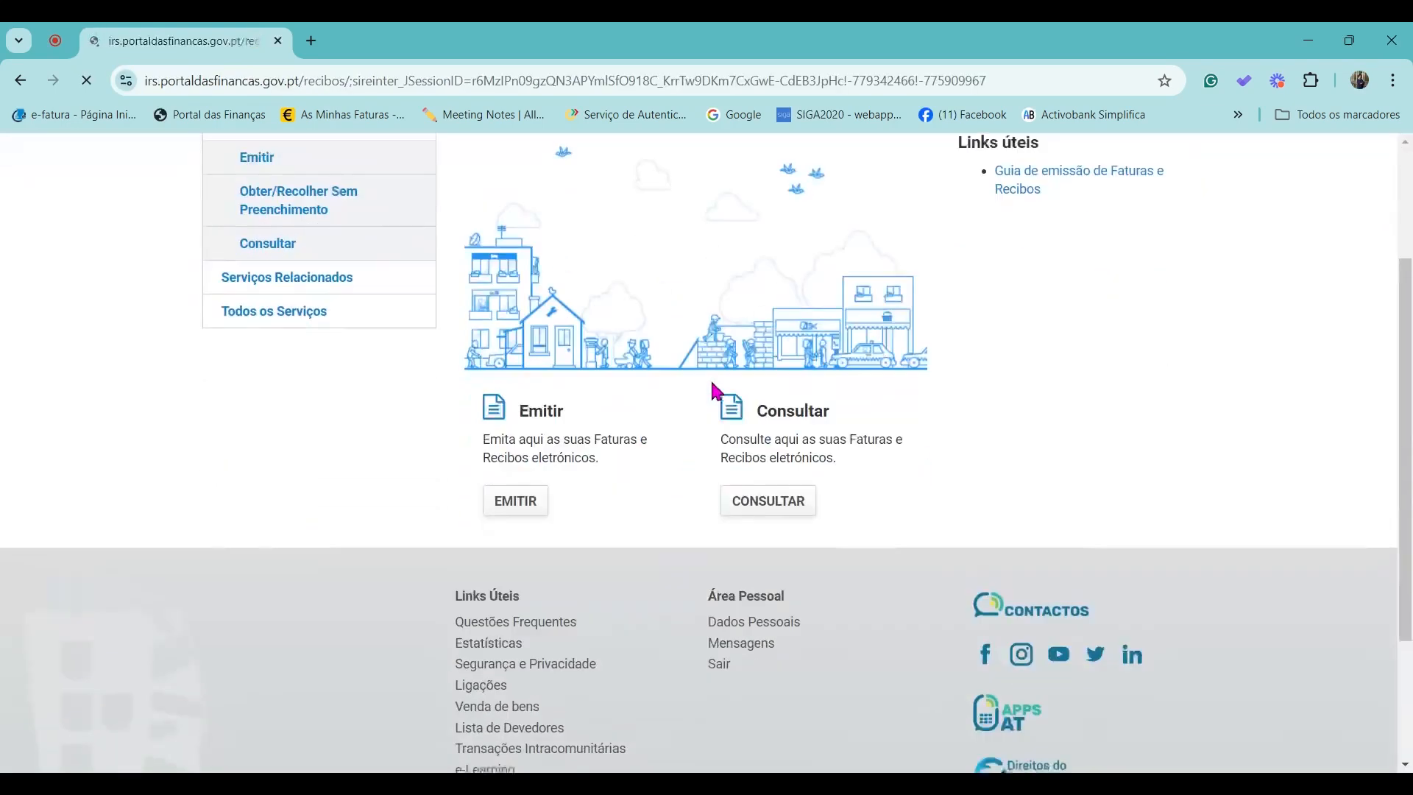
{"action": "left_click", "coordinate": [525, 510]}
{"action": "scroll", "coordinate": [839, 388], "scroll_direction": "down", "scroll_amount": 3}
{"action": "scroll", "coordinate": [837, 385], "scroll_direction": "up", "scroll_amount": 2}
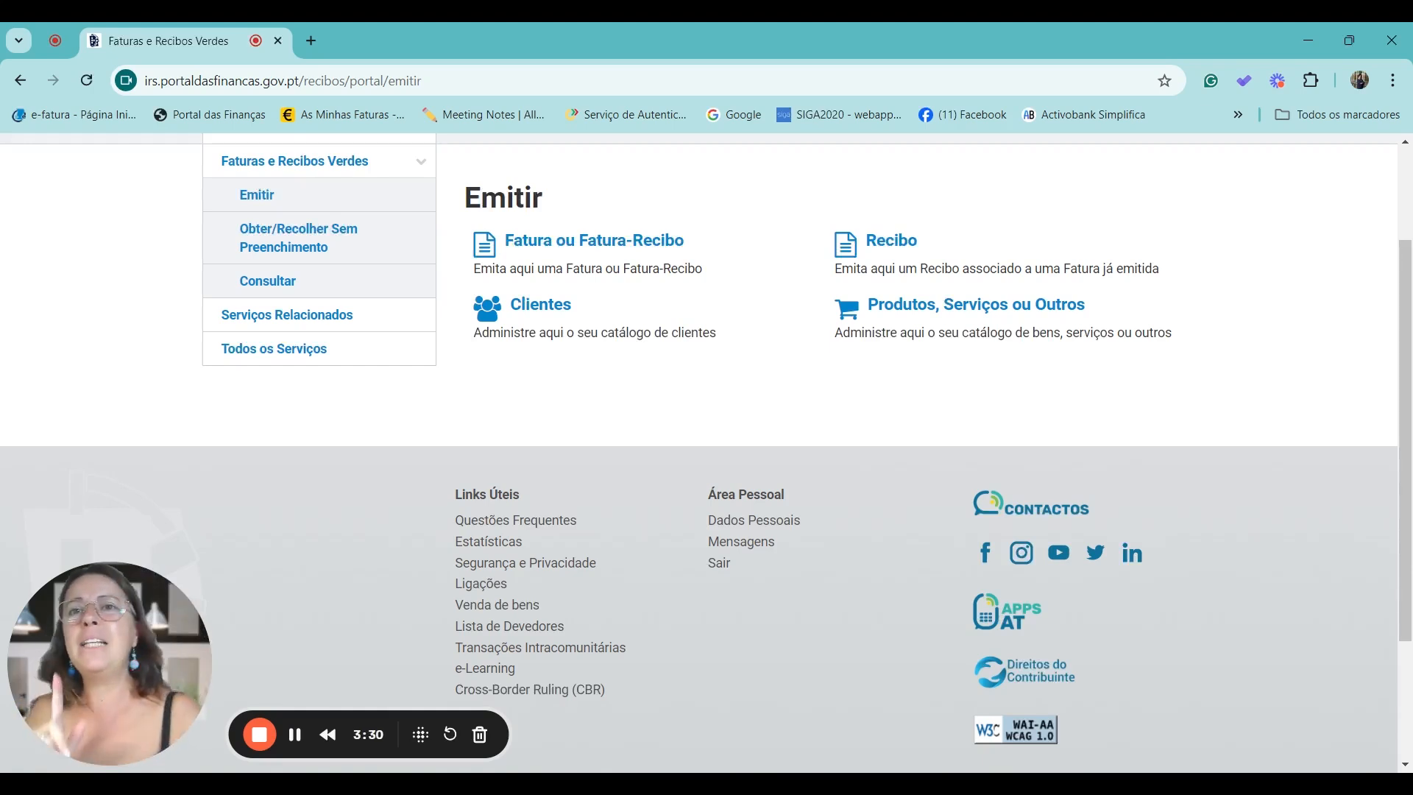
Step: Open the Clientes catalogue and start adding a new client
{"action": "left_click", "coordinate": [542, 322]}
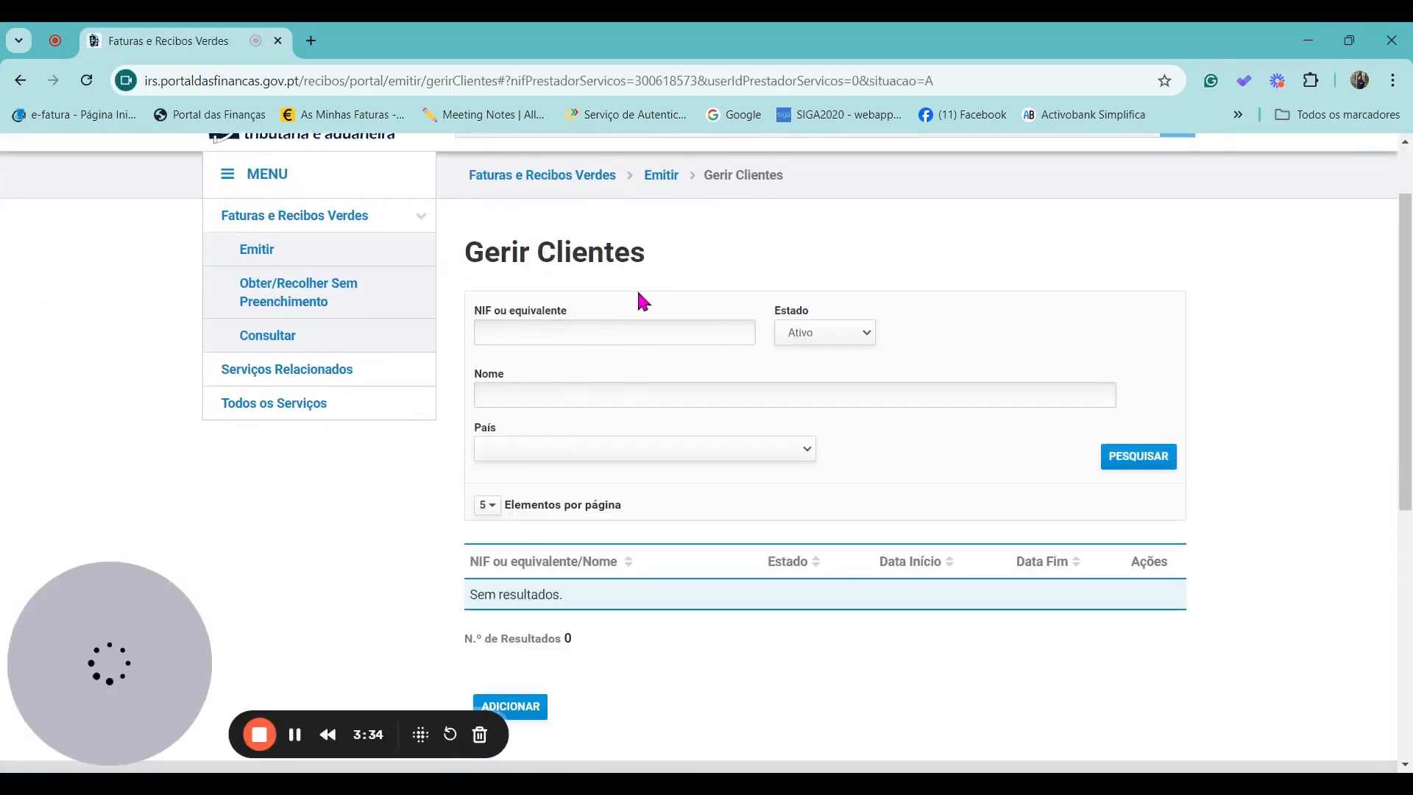
{"action": "scroll", "coordinate": [638, 294], "scroll_direction": "down", "scroll_amount": 1}
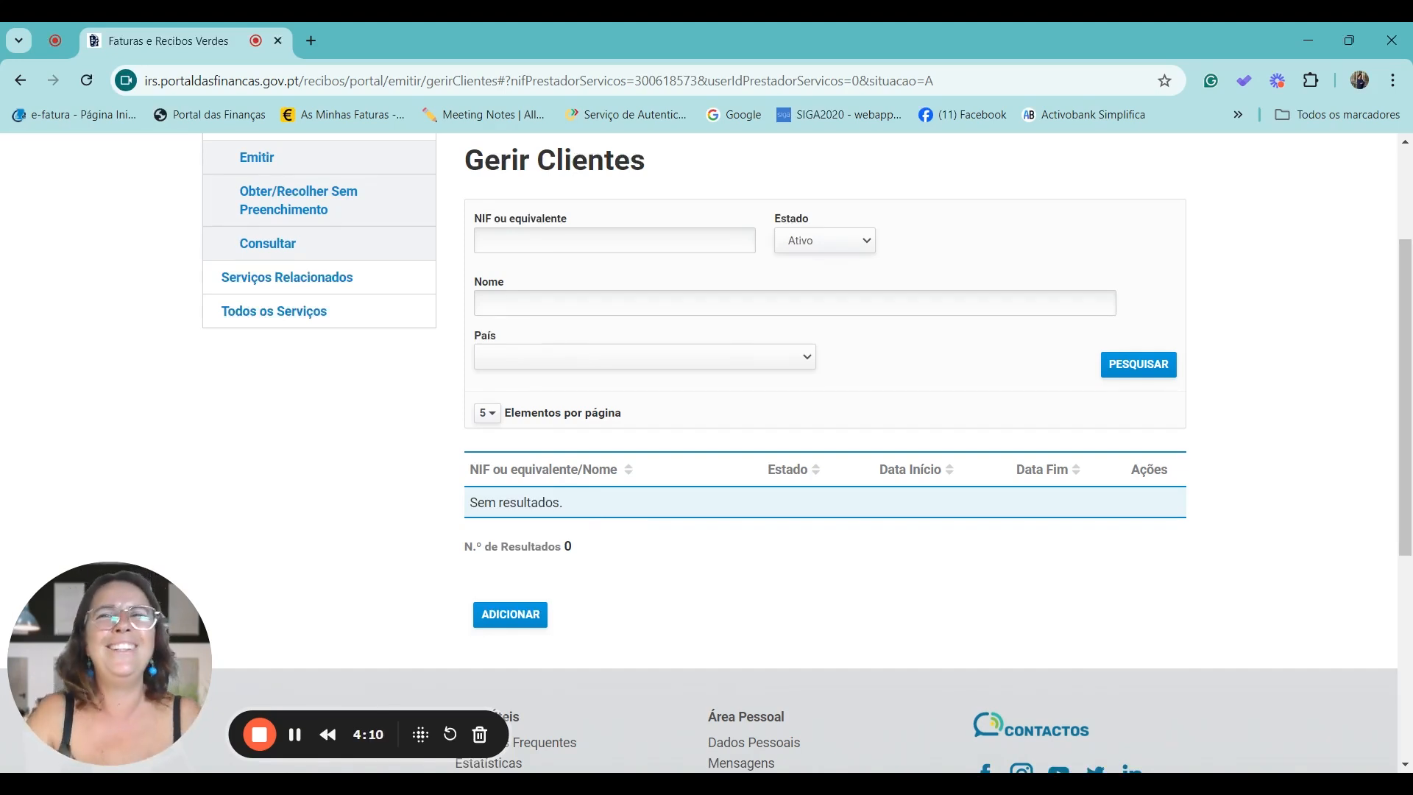
{"action": "scroll", "coordinate": [548, 404], "scroll_direction": "up", "scroll_amount": 2}
{"action": "scroll", "coordinate": [548, 404], "scroll_direction": "down", "scroll_amount": 2}
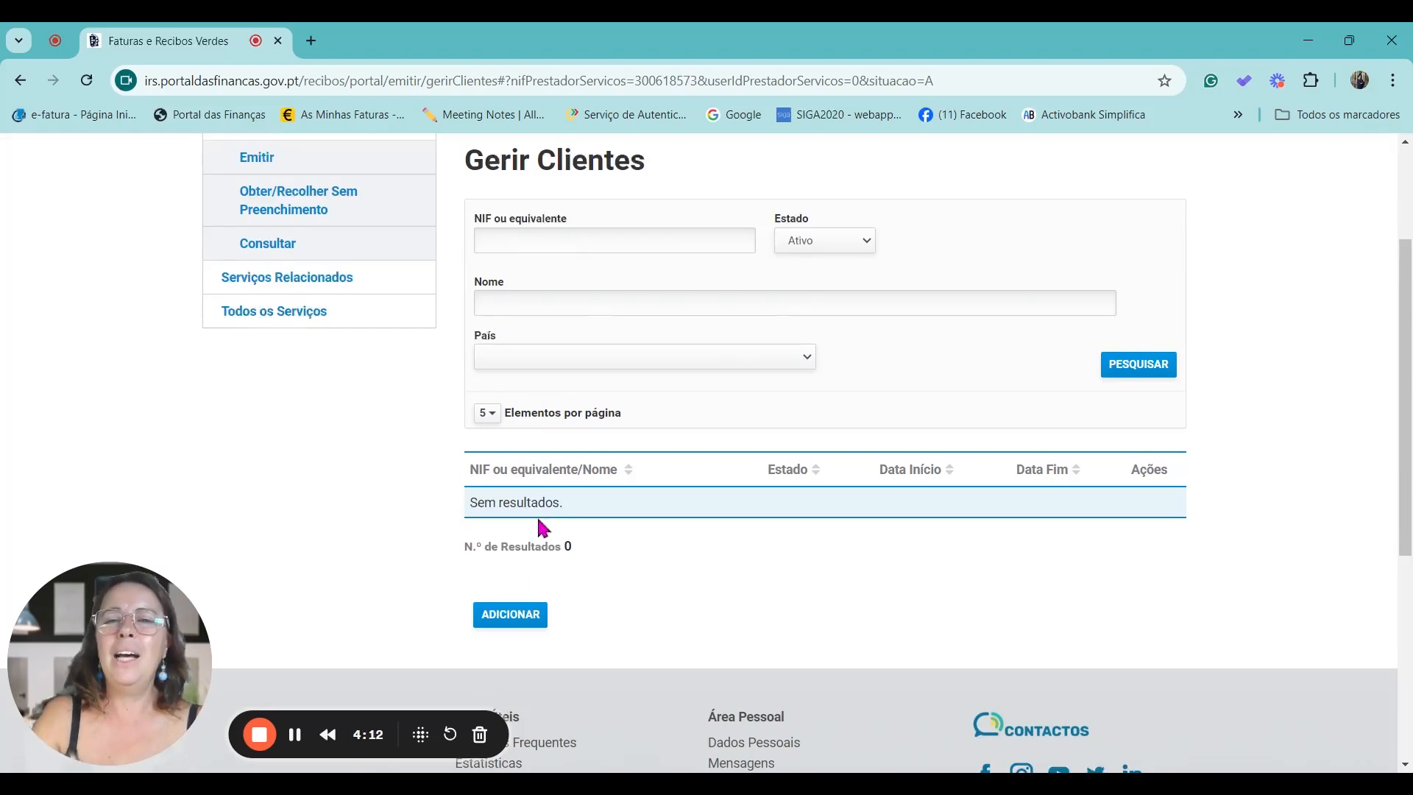
{"action": "left_click", "coordinate": [492, 623]}
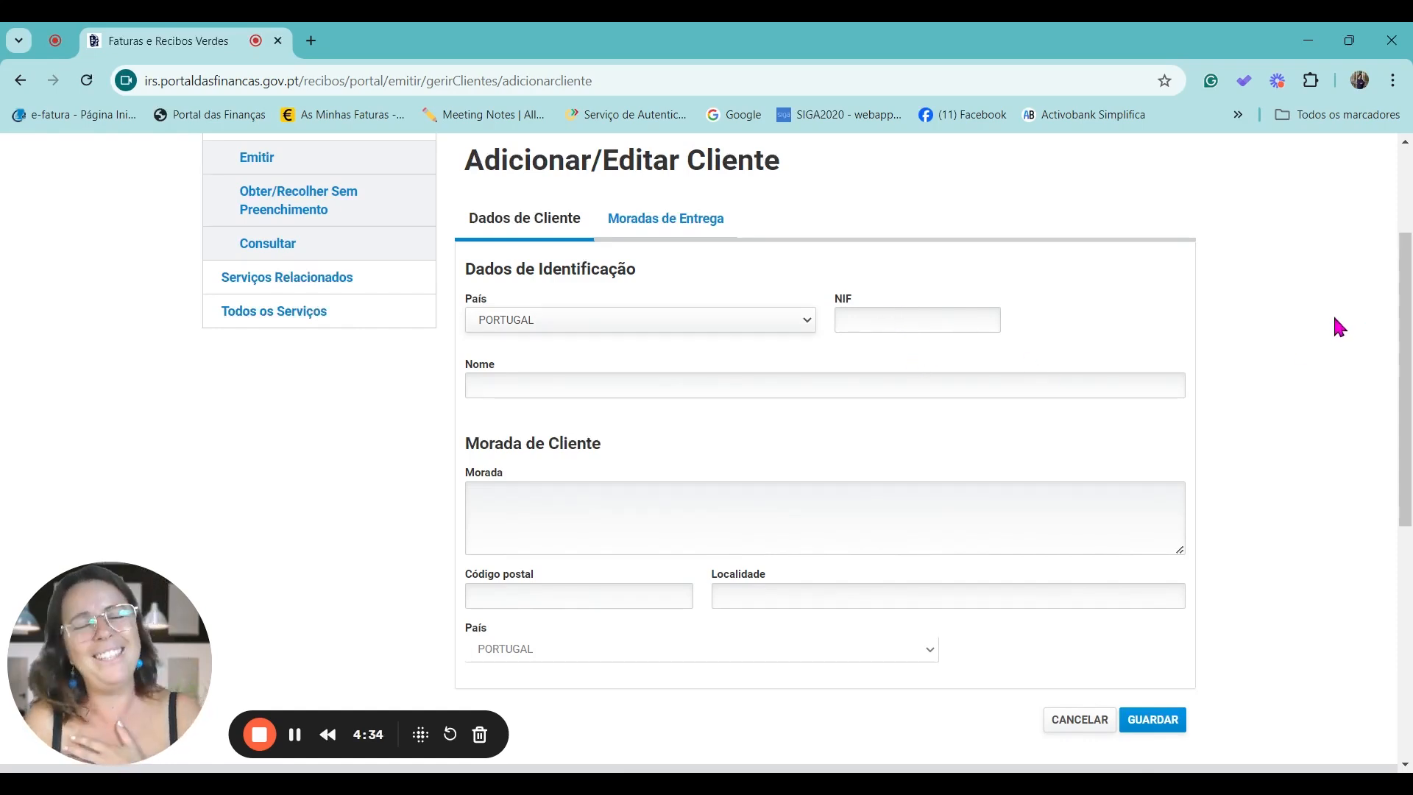
Step: Set the client's country to AUSTRALIA, enter its tax identification number, and name it World Mosquito Program Ltd
{"action": "left_click", "coordinate": [700, 324]}
{"action": "key", "text": "a"}
{"action": "key", "text": "u"}
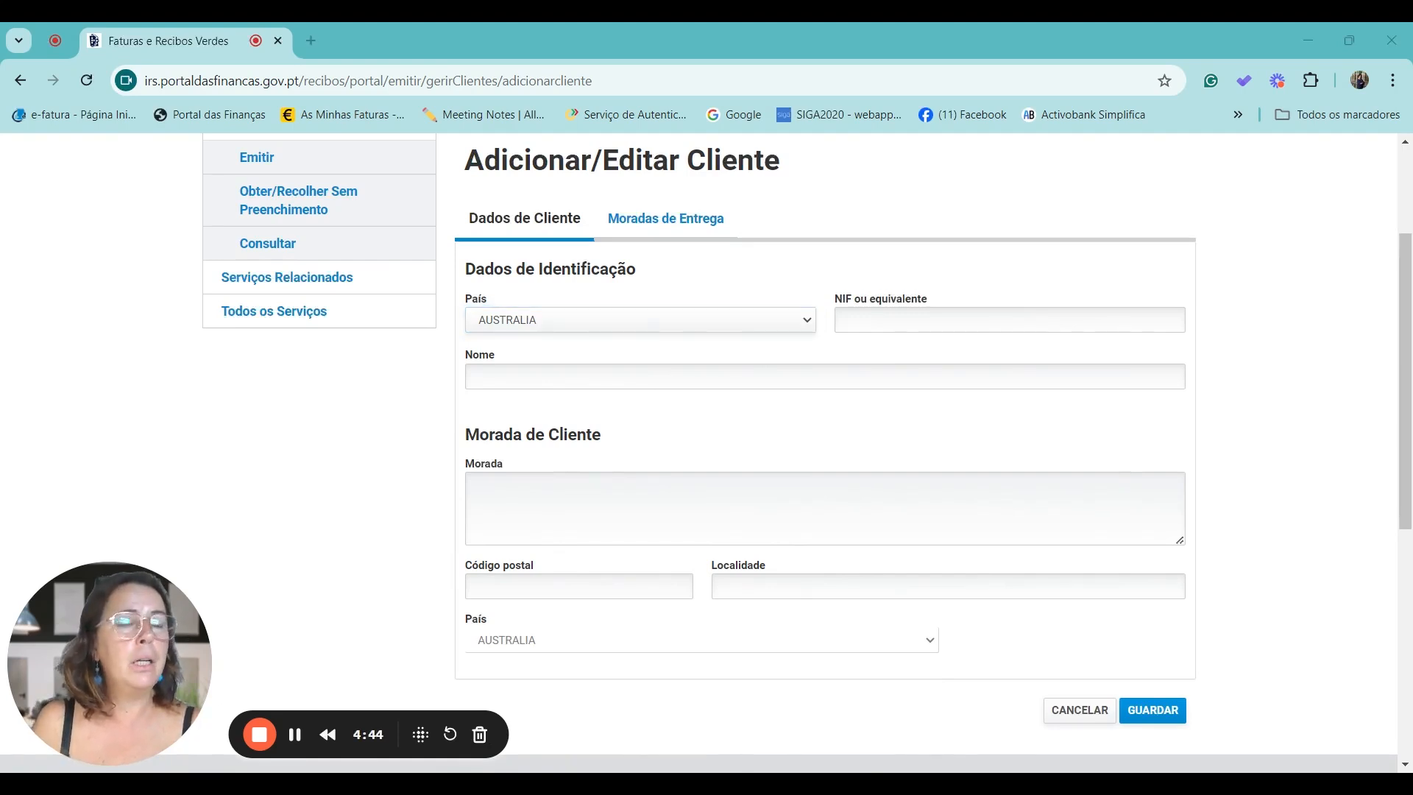
{"action": "left_click", "coordinate": [873, 315]}
{"action": "key", "text": "ctrl+v"}
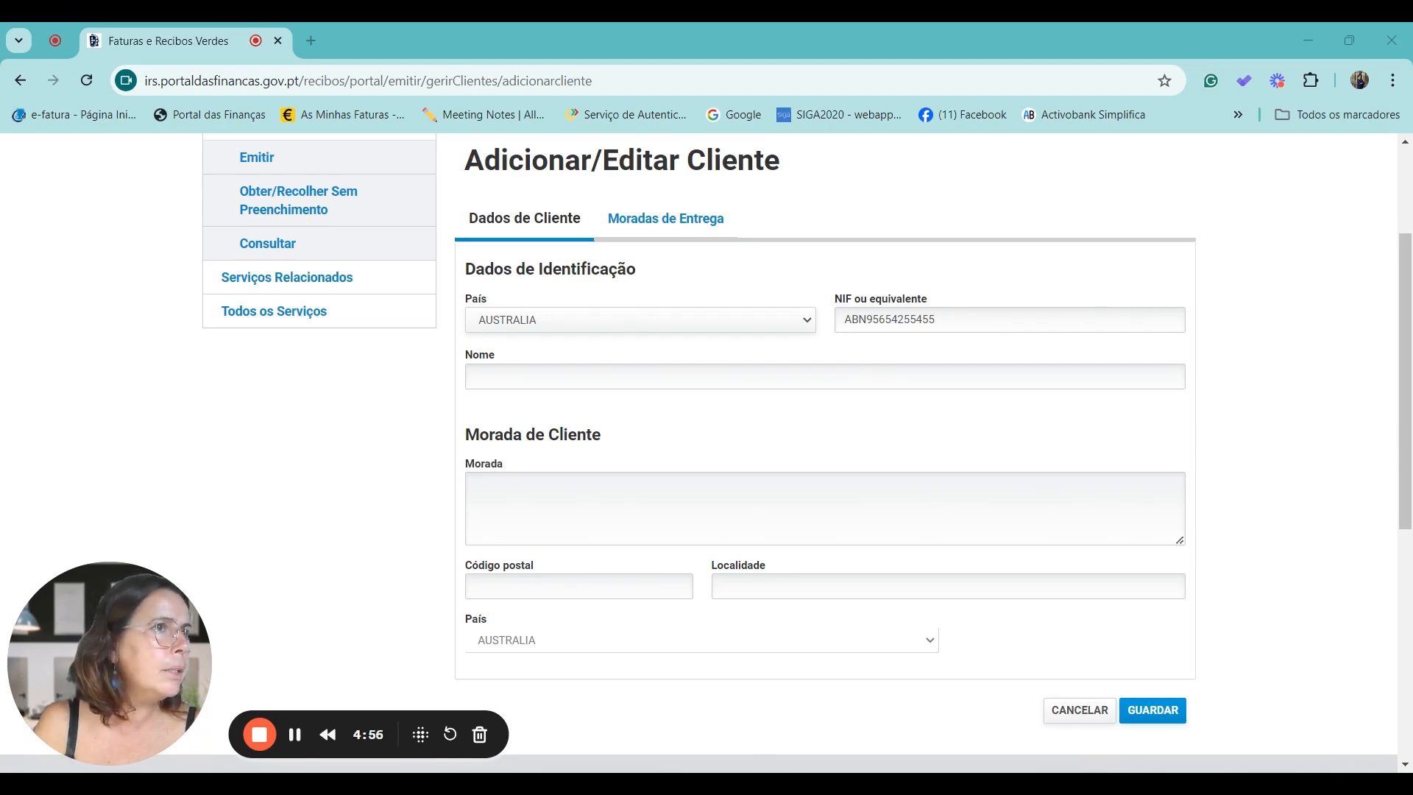
{"action": "left_click", "coordinate": [735, 374]}
{"action": "type", "text": "World Mosquito Program Ltd"}
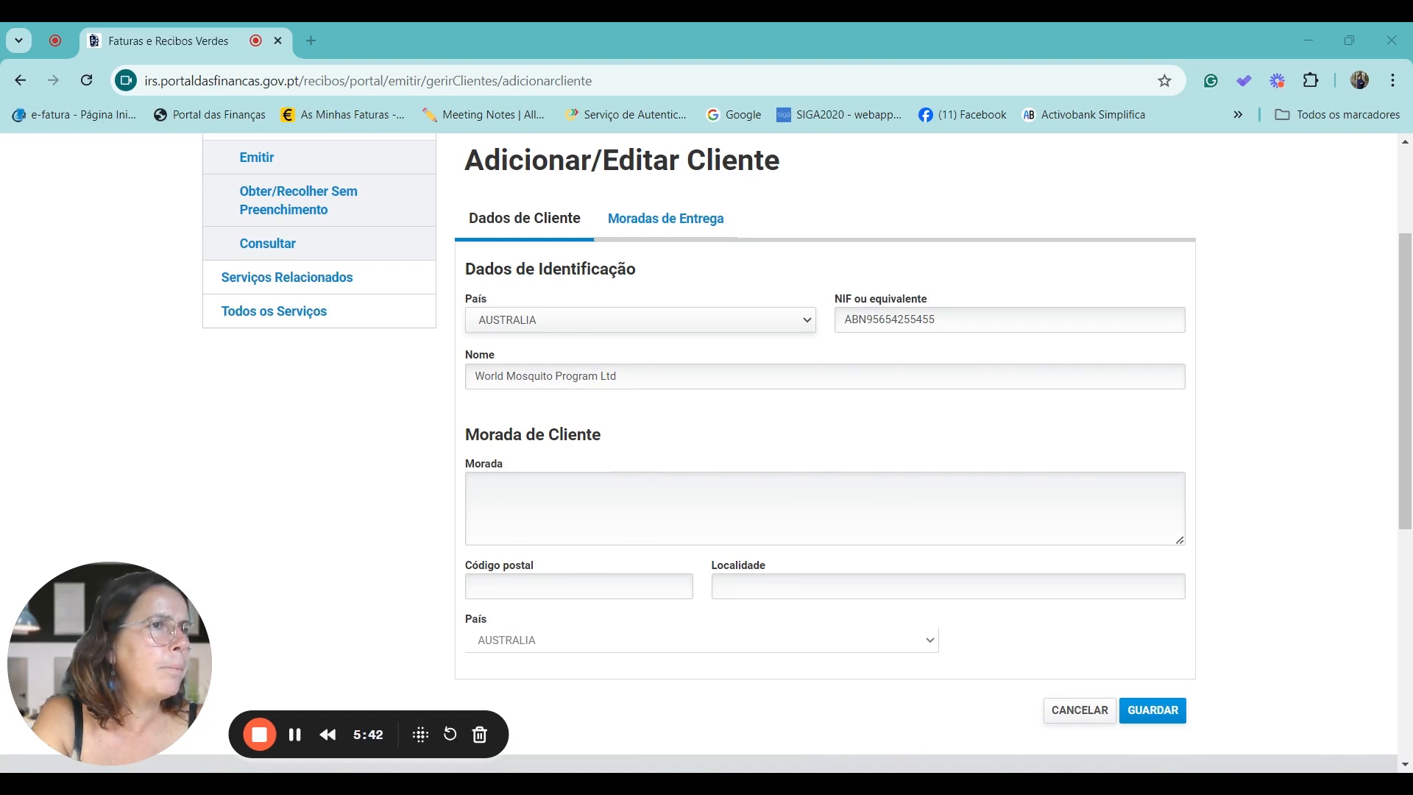
Step: Fill in the client's street address and postal code under Morada de Cliente
{"action": "left_click", "coordinate": [558, 496]}
{"action": "type", "text": "12 Innovation Walk, Level 1 Monash University Clayton, VIC"}
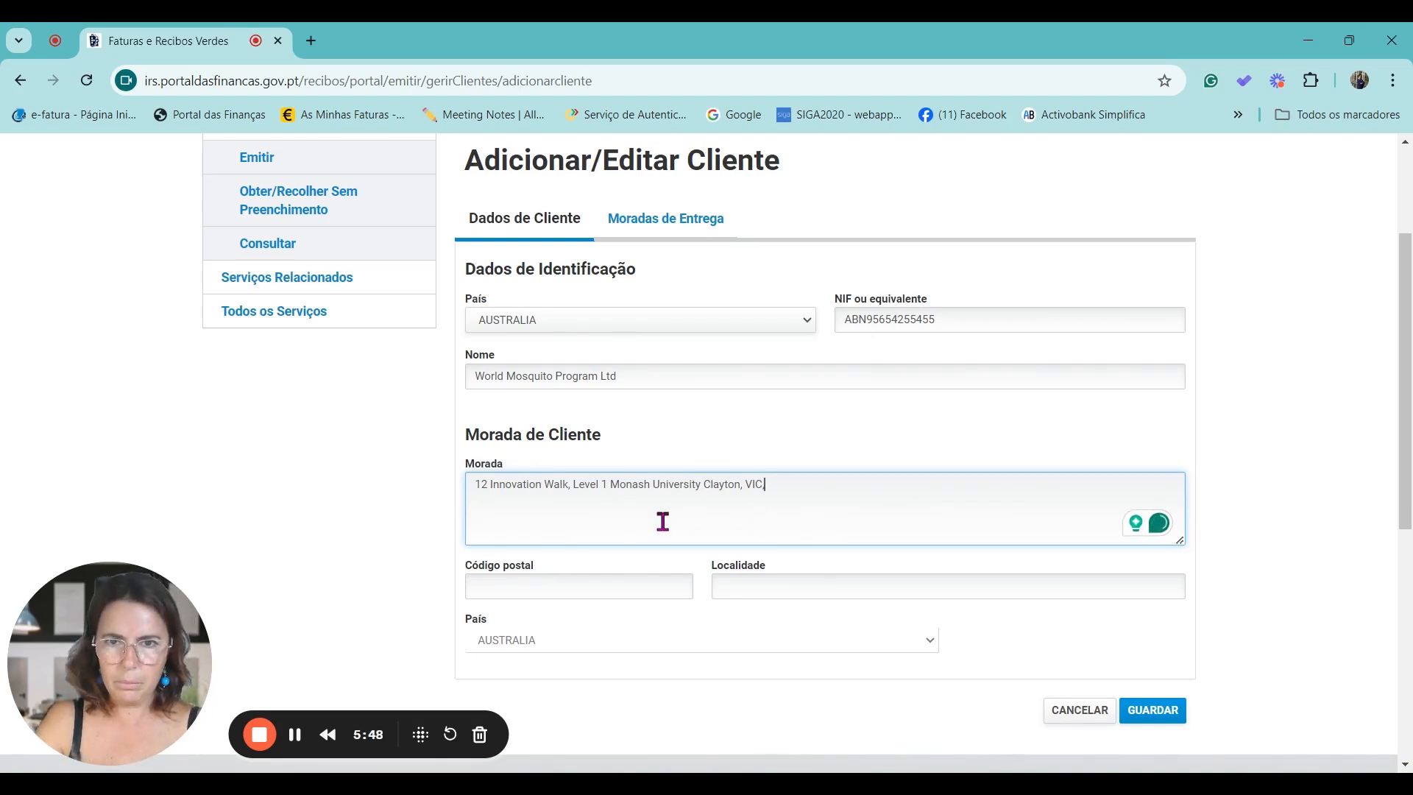
{"action": "type", "text": ","}
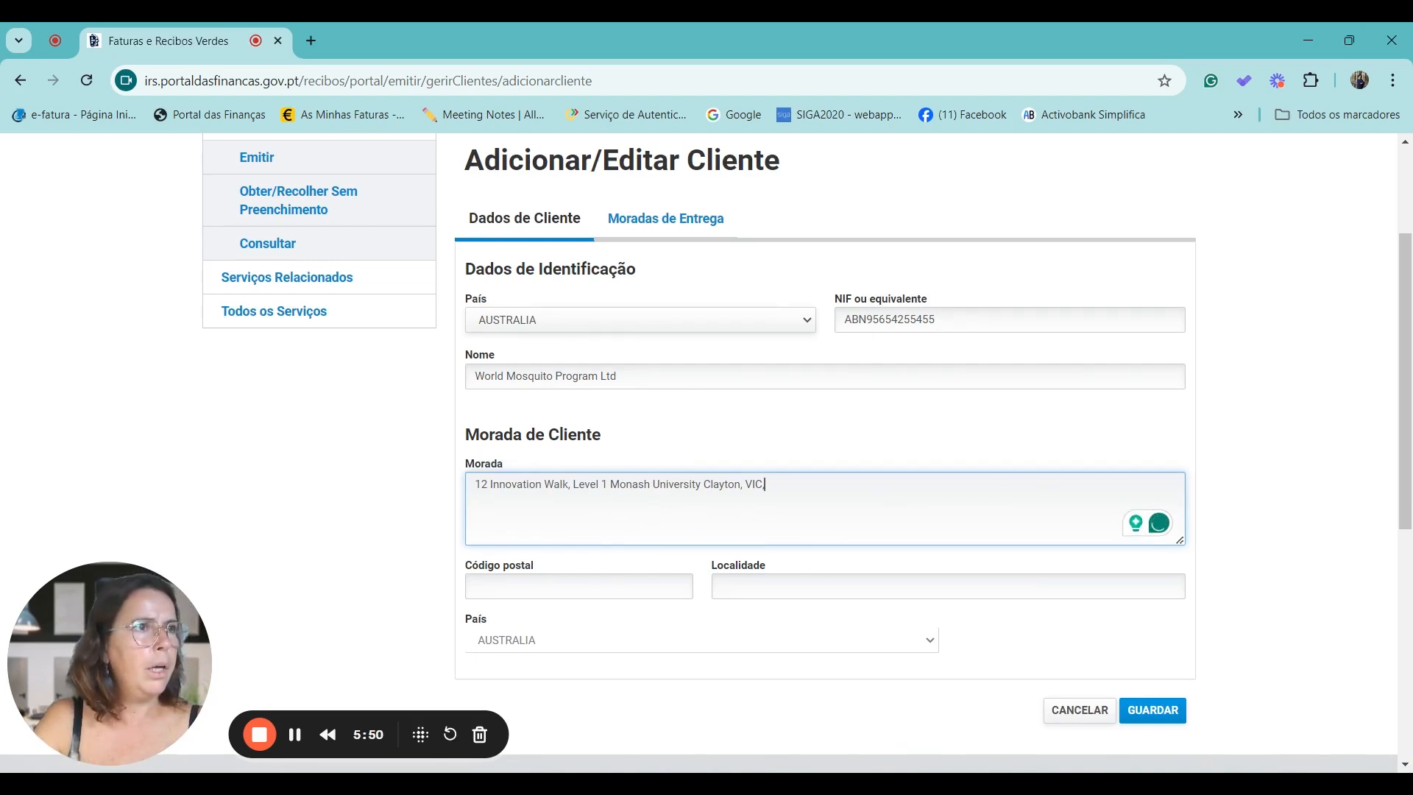
{"action": "left_click", "coordinate": [521, 586]}
{"action": "type", "text": "3800"}
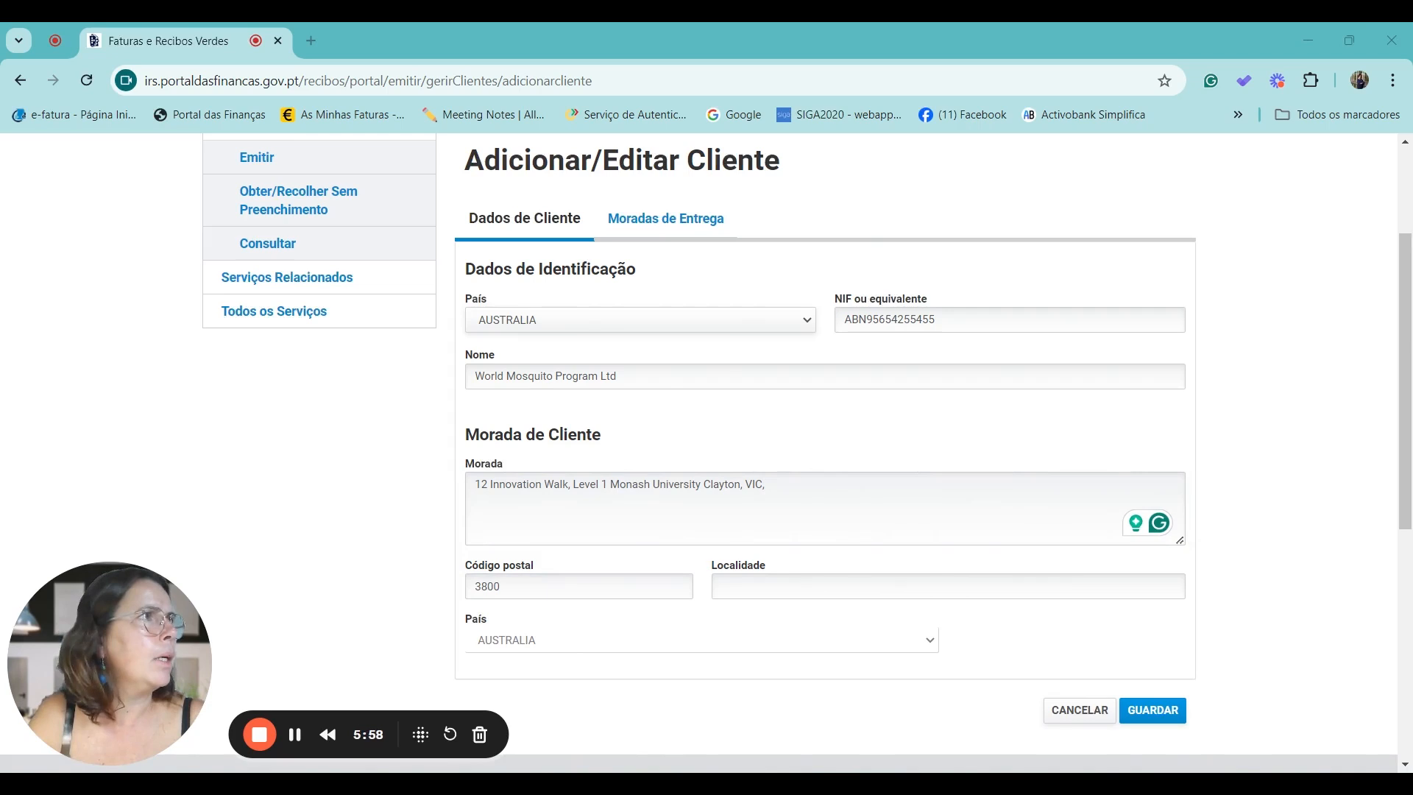
Step: Enter the locality of the client's address and save the new client
{"action": "key", "text": "alt+Tab"}
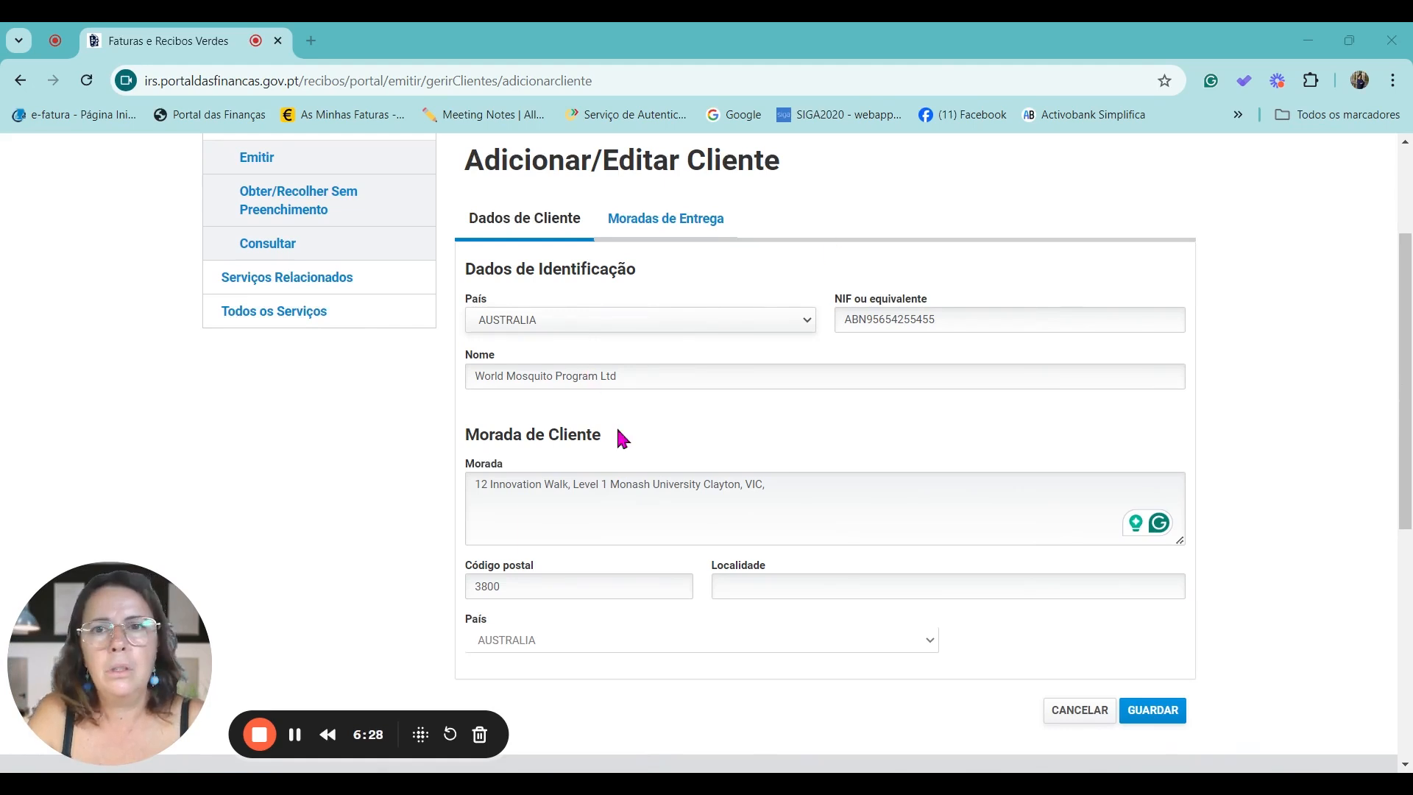
{"action": "scroll", "coordinate": [776, 563], "scroll_direction": "down", "scroll_amount": 1}
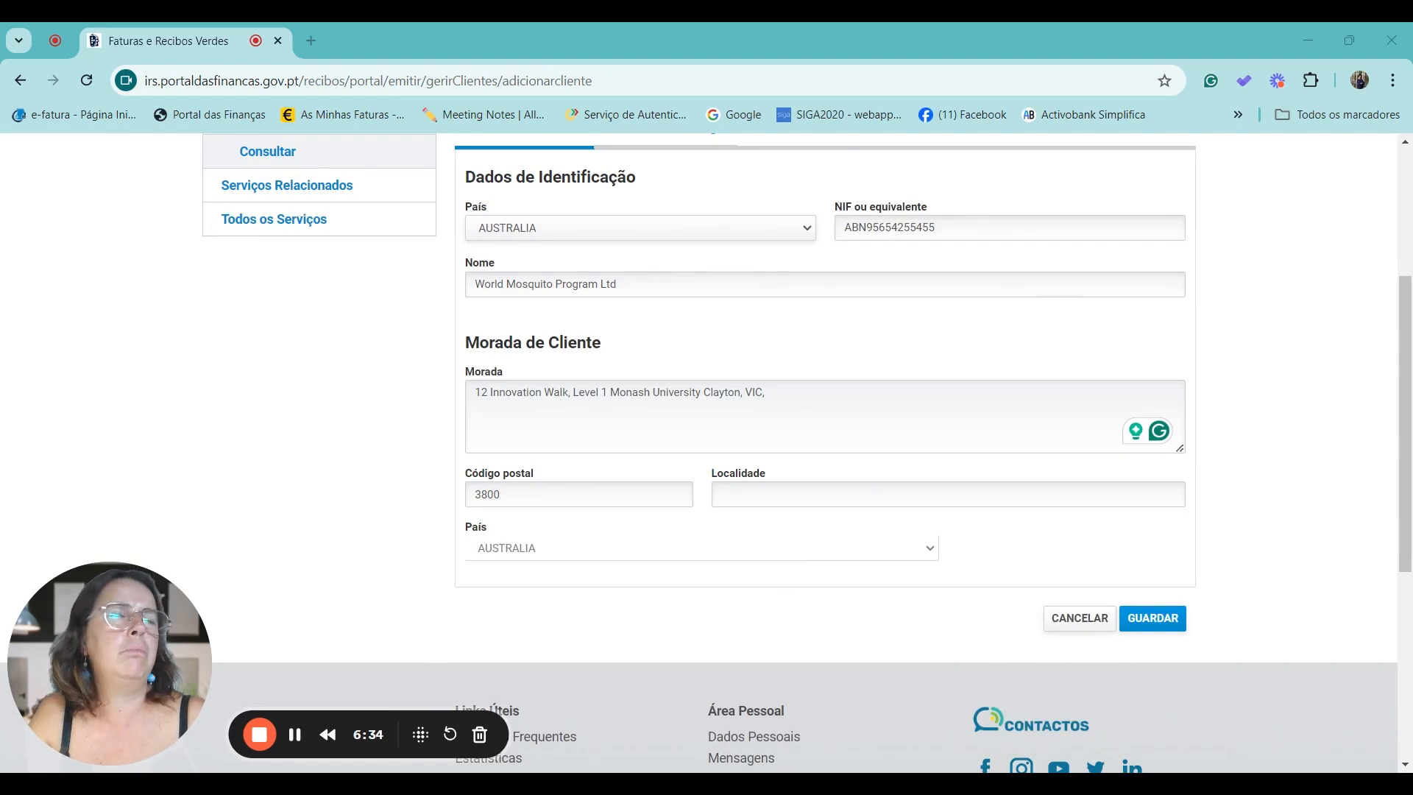
{"action": "left_click", "coordinate": [753, 486]}
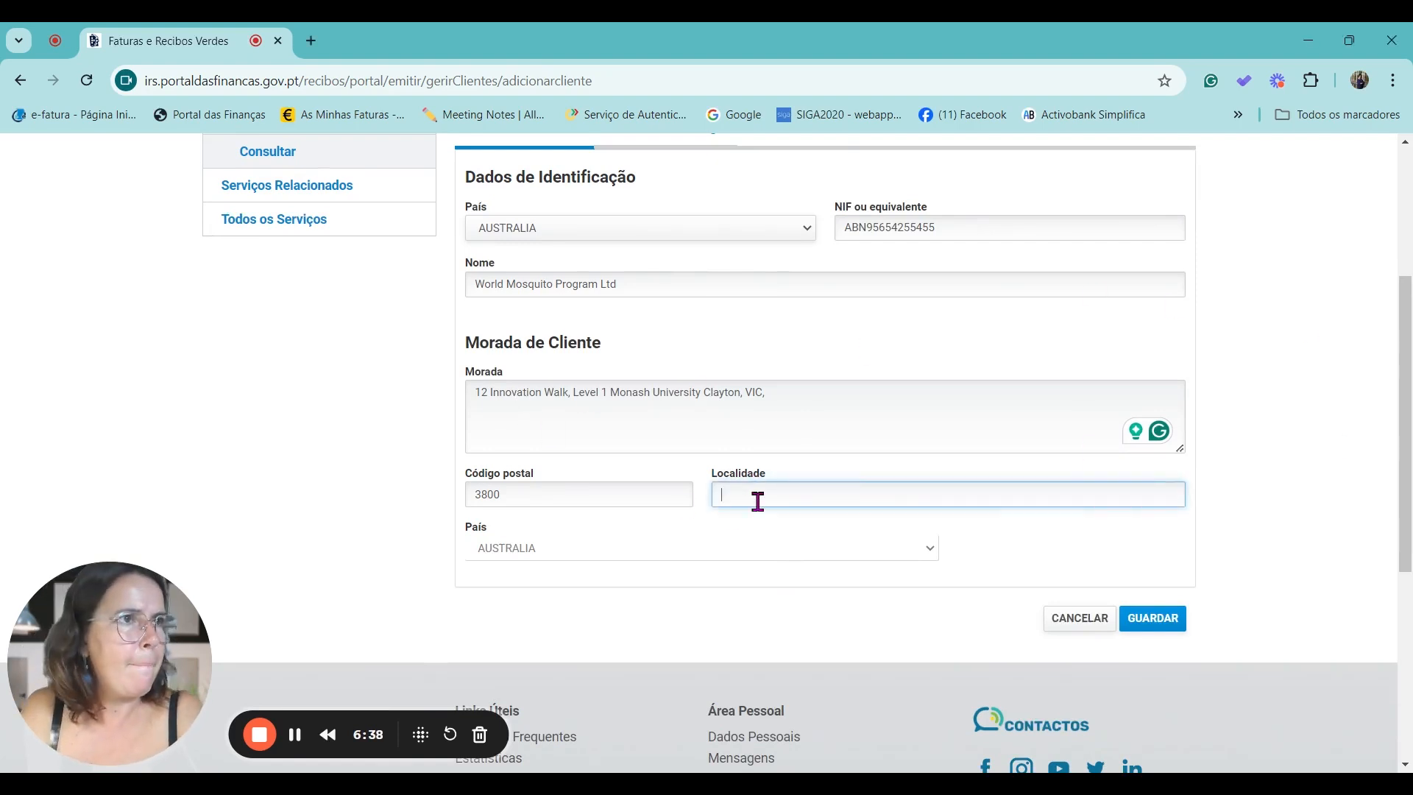
{"action": "type", "text": "Mel"}
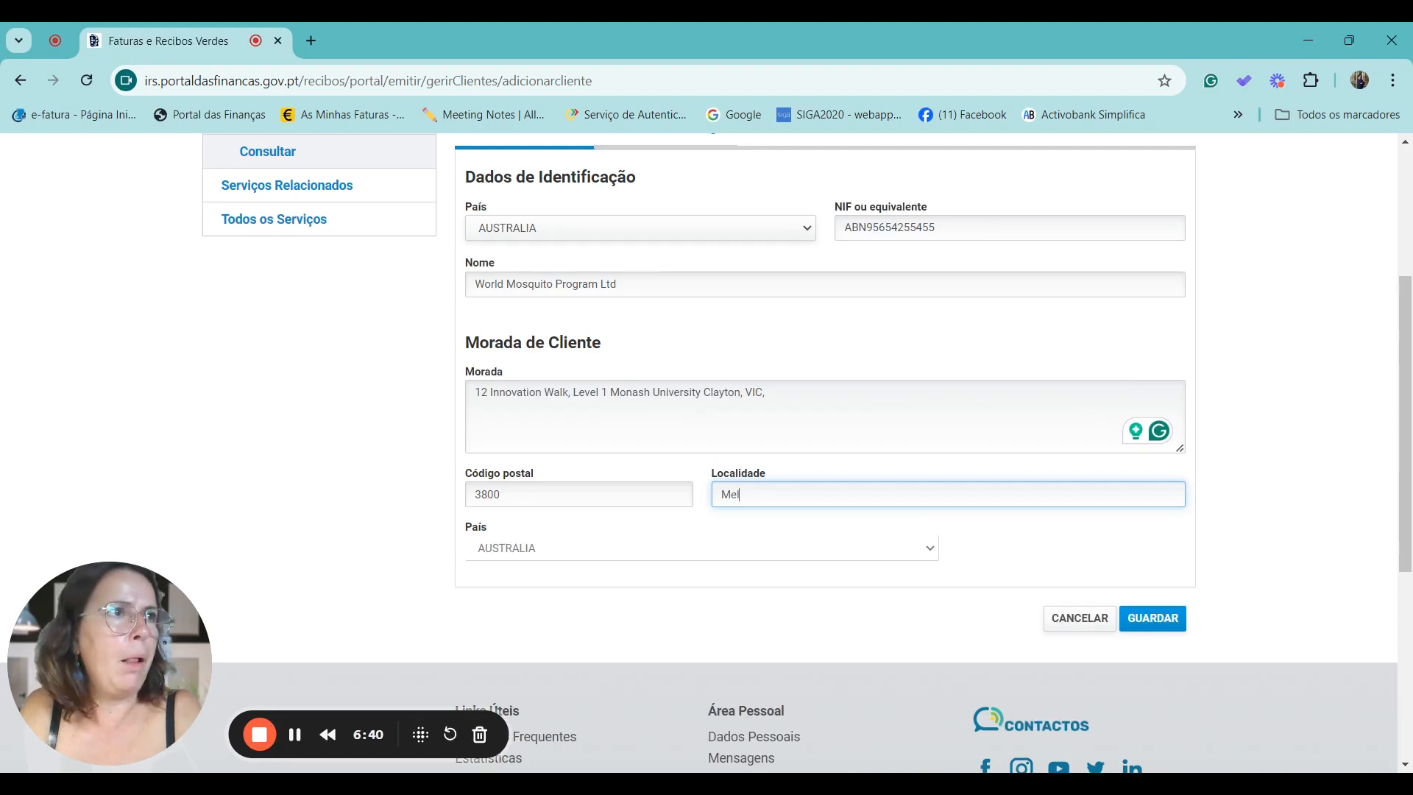
{"action": "type", "text": "bour"}
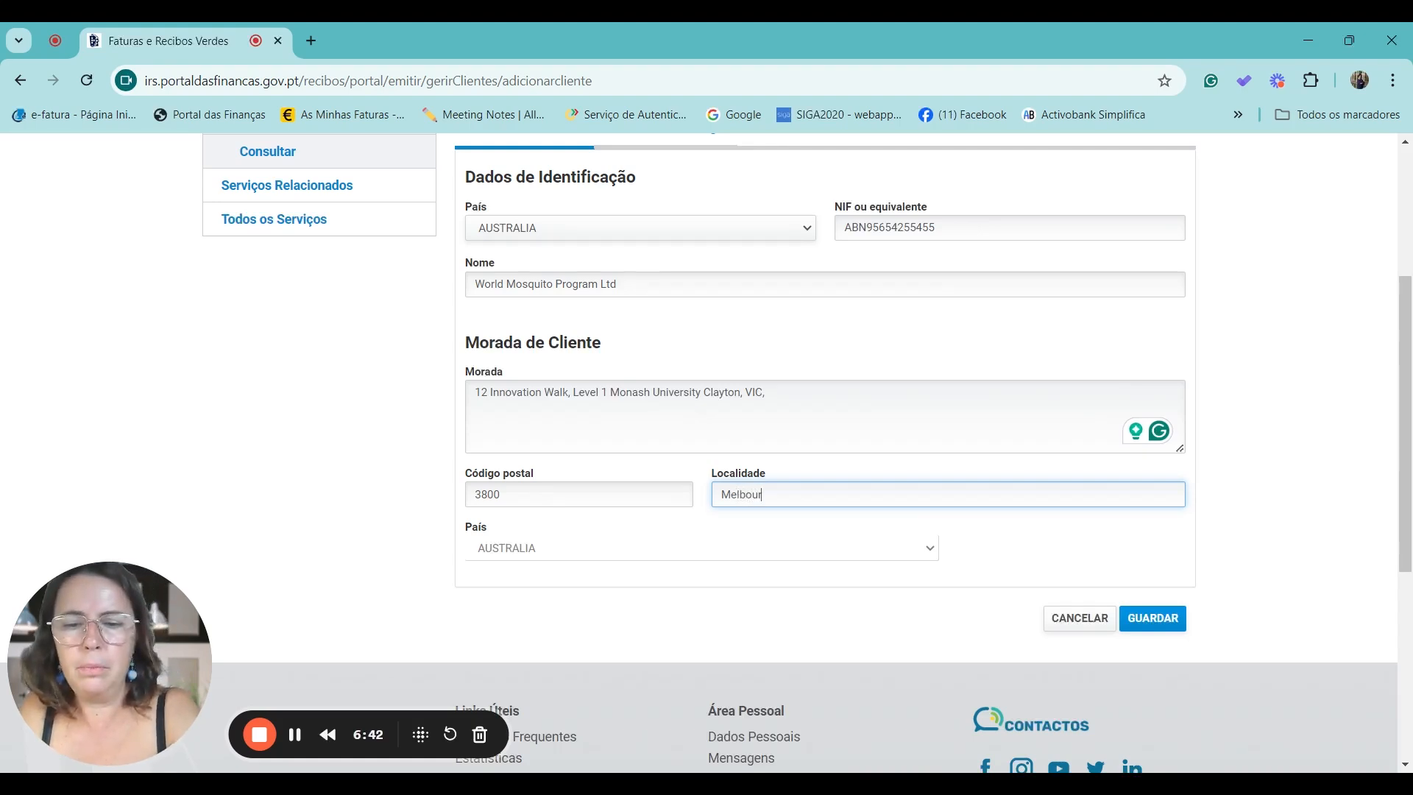
{"action": "type", "text": "n"}
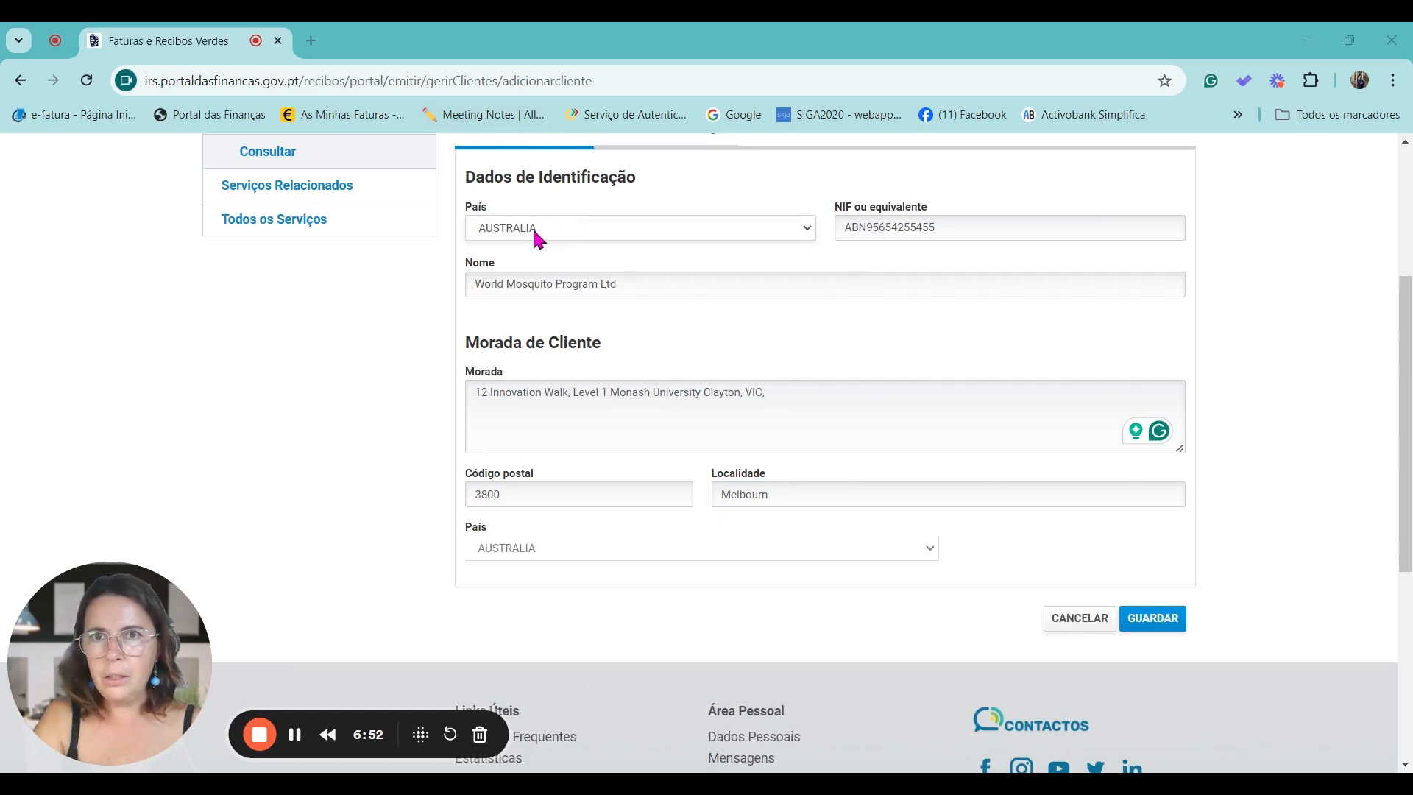
{"action": "left_click", "coordinate": [1156, 628]}
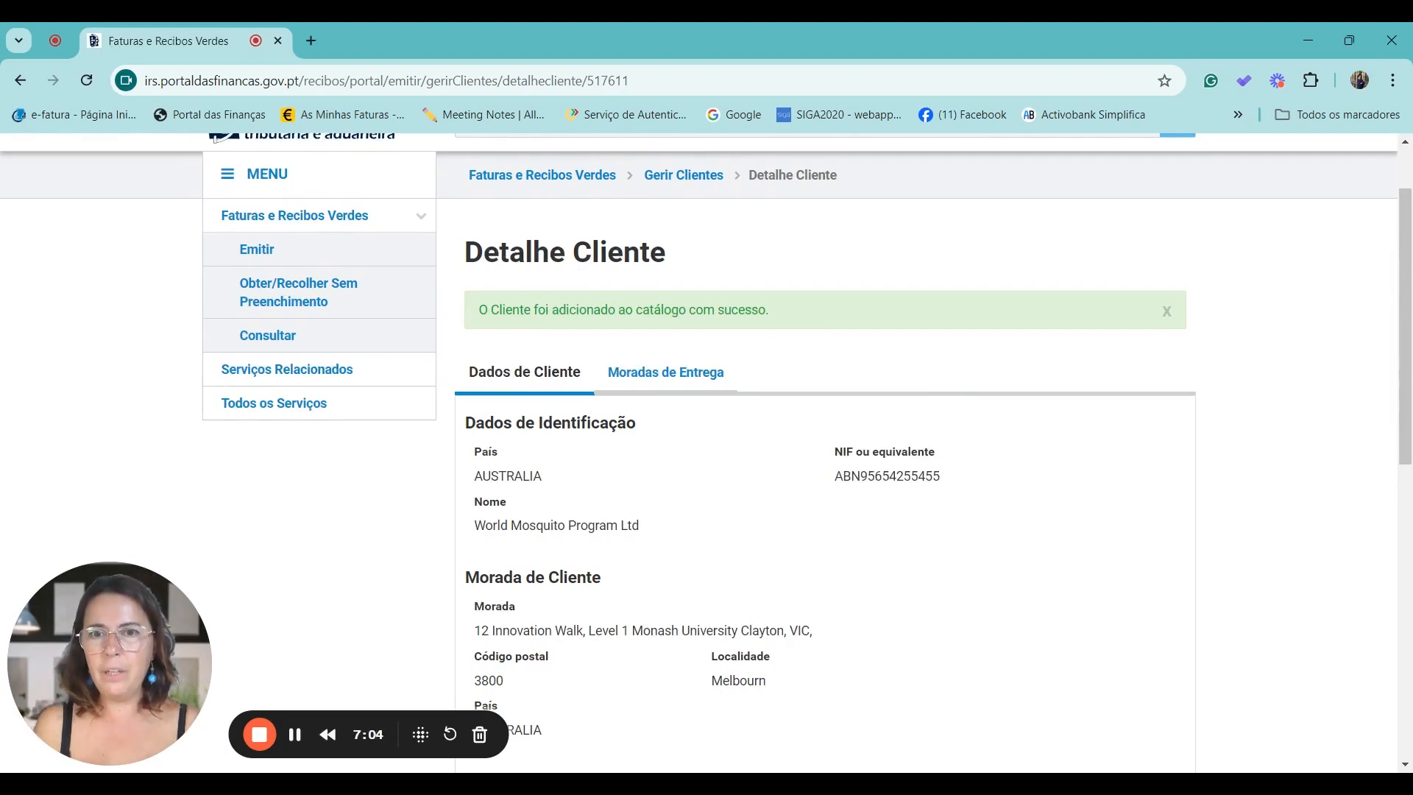
Step: Review the identification, address and status data of the saved client, then leave its details
{"action": "scroll", "coordinate": [662, 451], "scroll_direction": "down", "scroll_amount": 1}
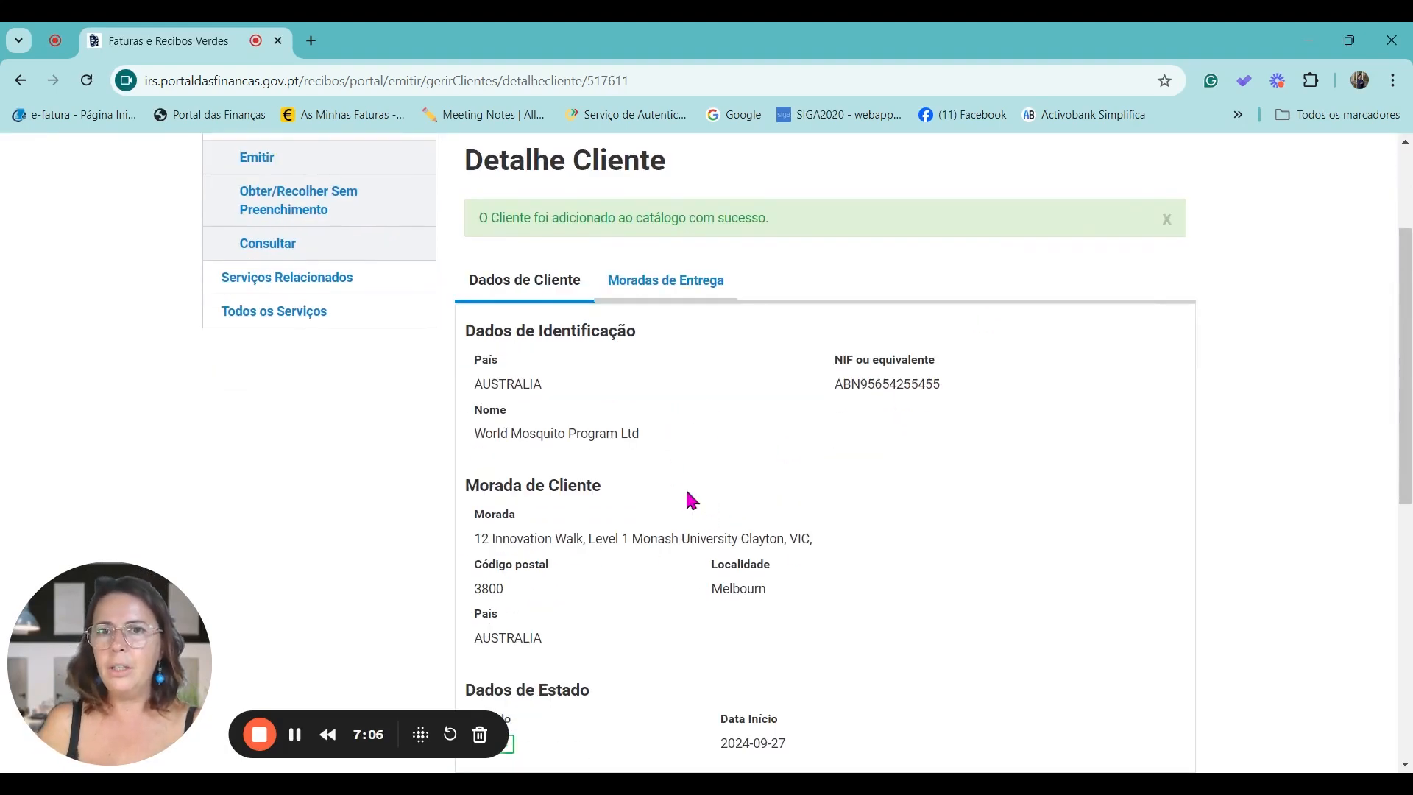
{"action": "scroll", "coordinate": [688, 491], "scroll_direction": "down", "scroll_amount": 2}
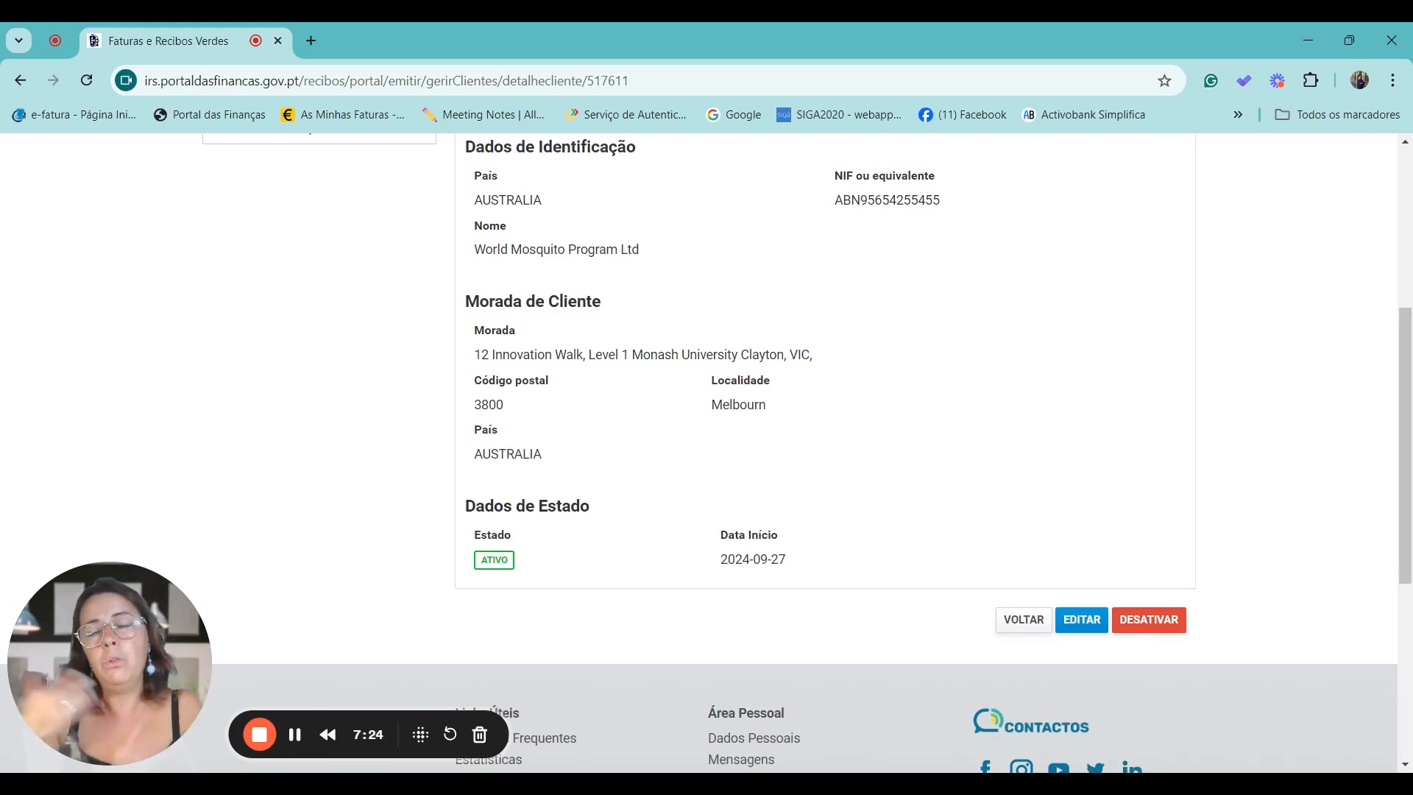
{"action": "left_click", "coordinate": [1028, 622]}
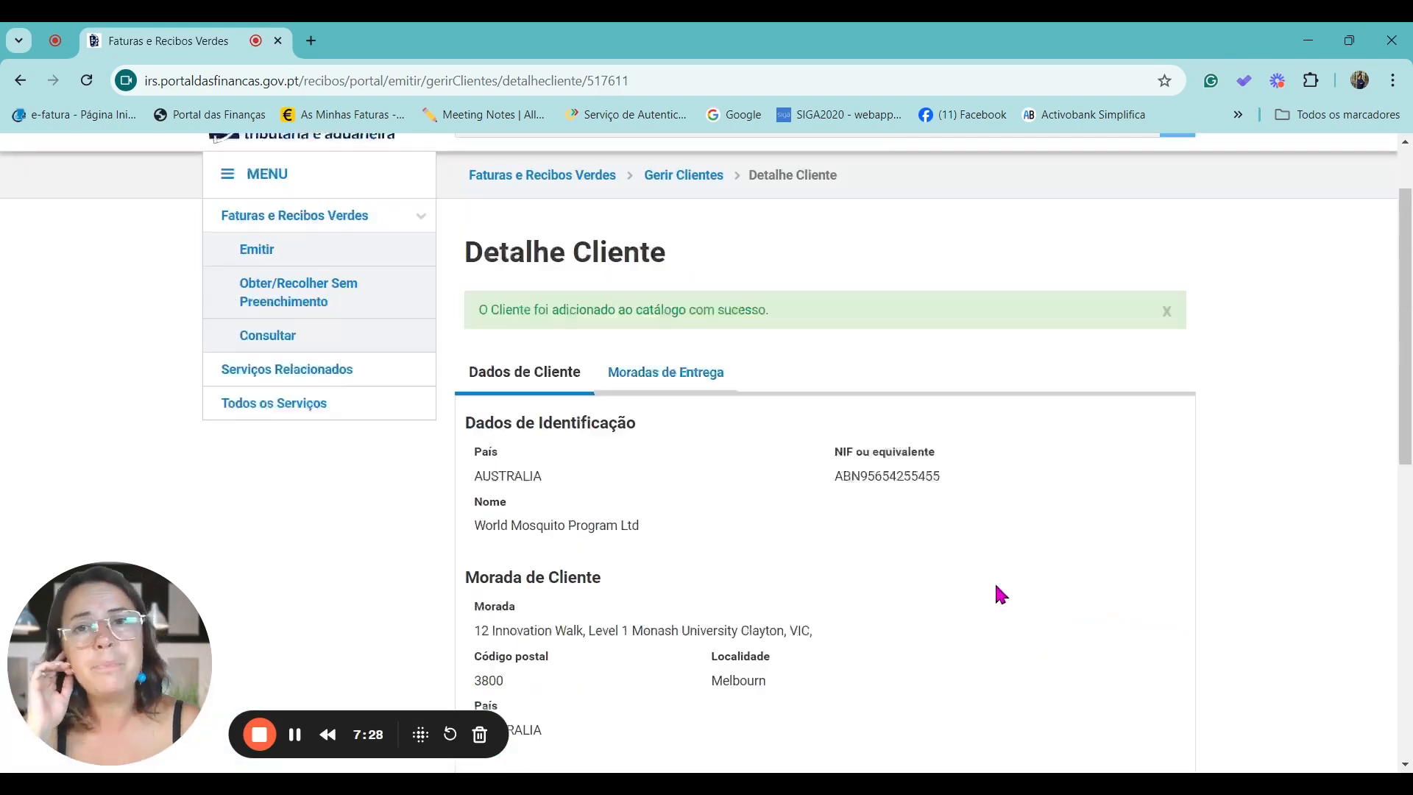
Step: Open the Produtos, Serviços ou Outros catalogue from the Emitir page and start adding a new entry
{"action": "left_click", "coordinate": [250, 258]}
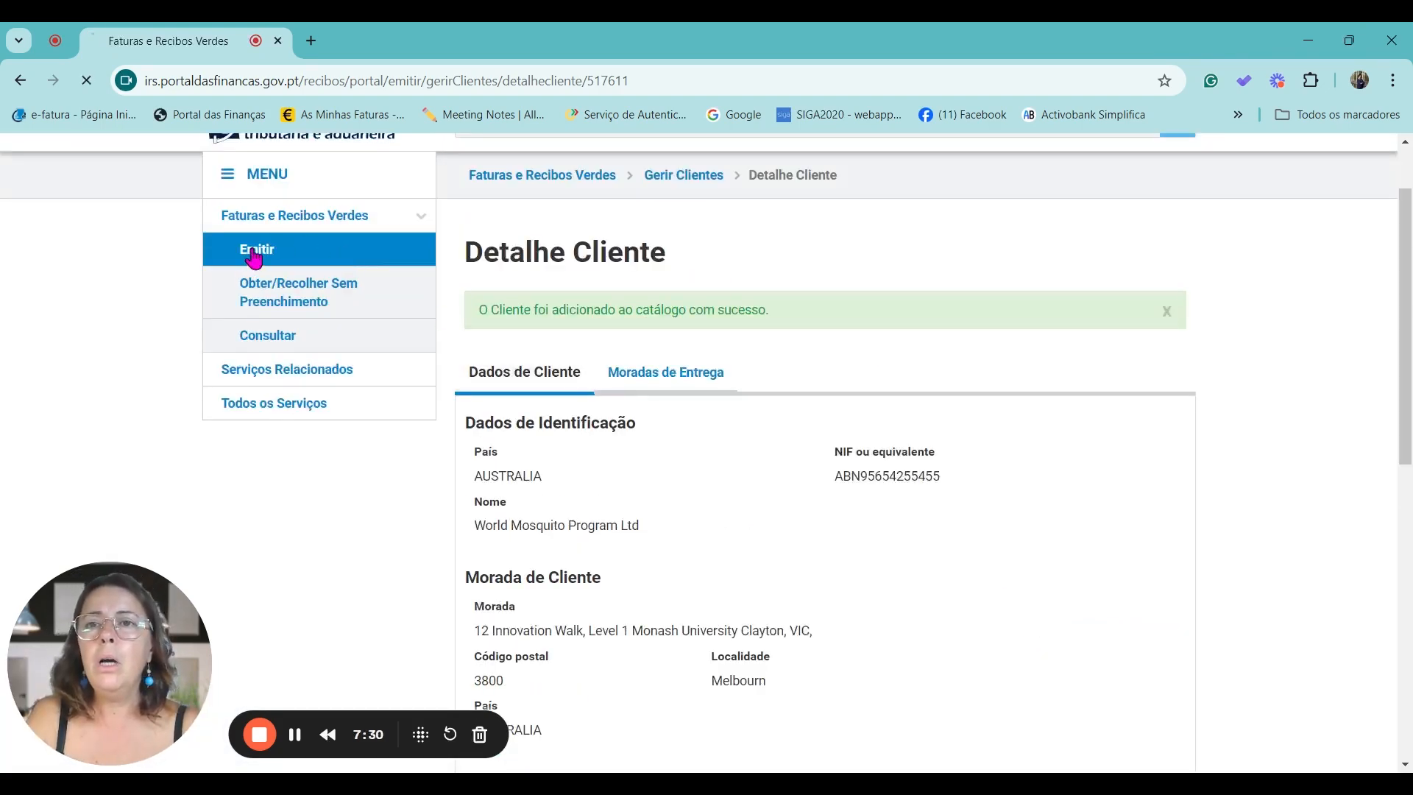
{"action": "scroll", "coordinate": [810, 339], "scroll_direction": "down", "scroll_amount": 1}
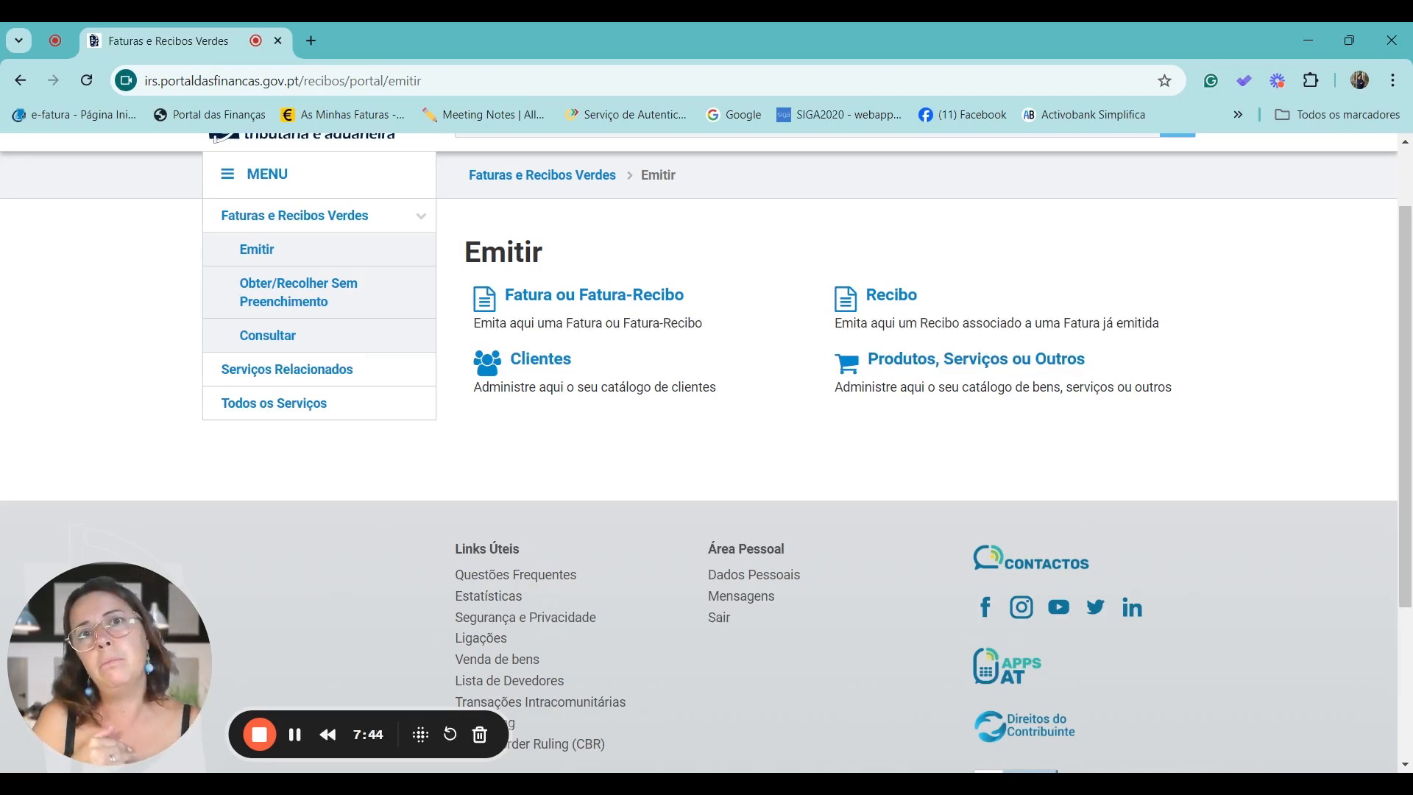
{"action": "left_click", "coordinate": [912, 366]}
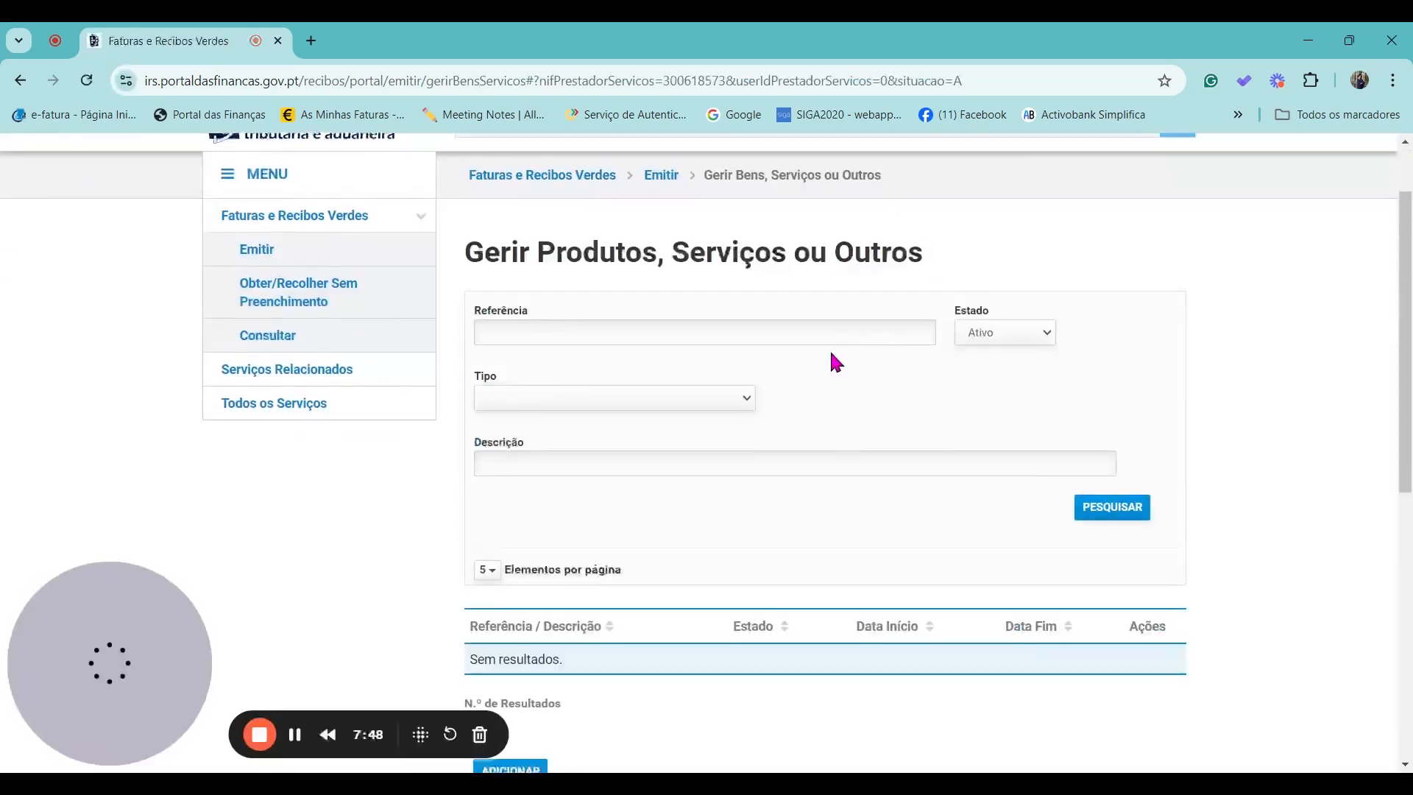
{"action": "scroll", "coordinate": [828, 347], "scroll_direction": "down", "scroll_amount": 1}
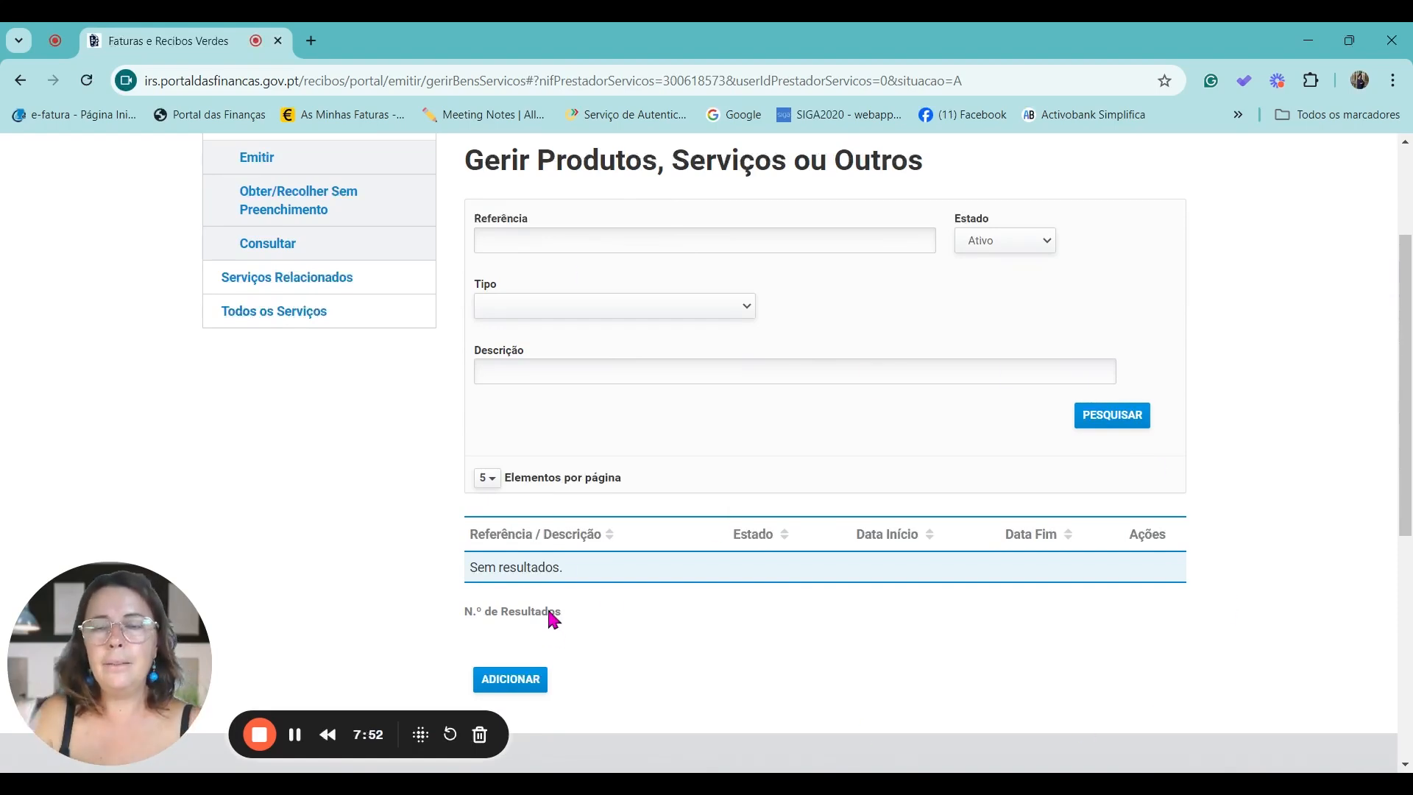
{"action": "left_click", "coordinate": [513, 680]}
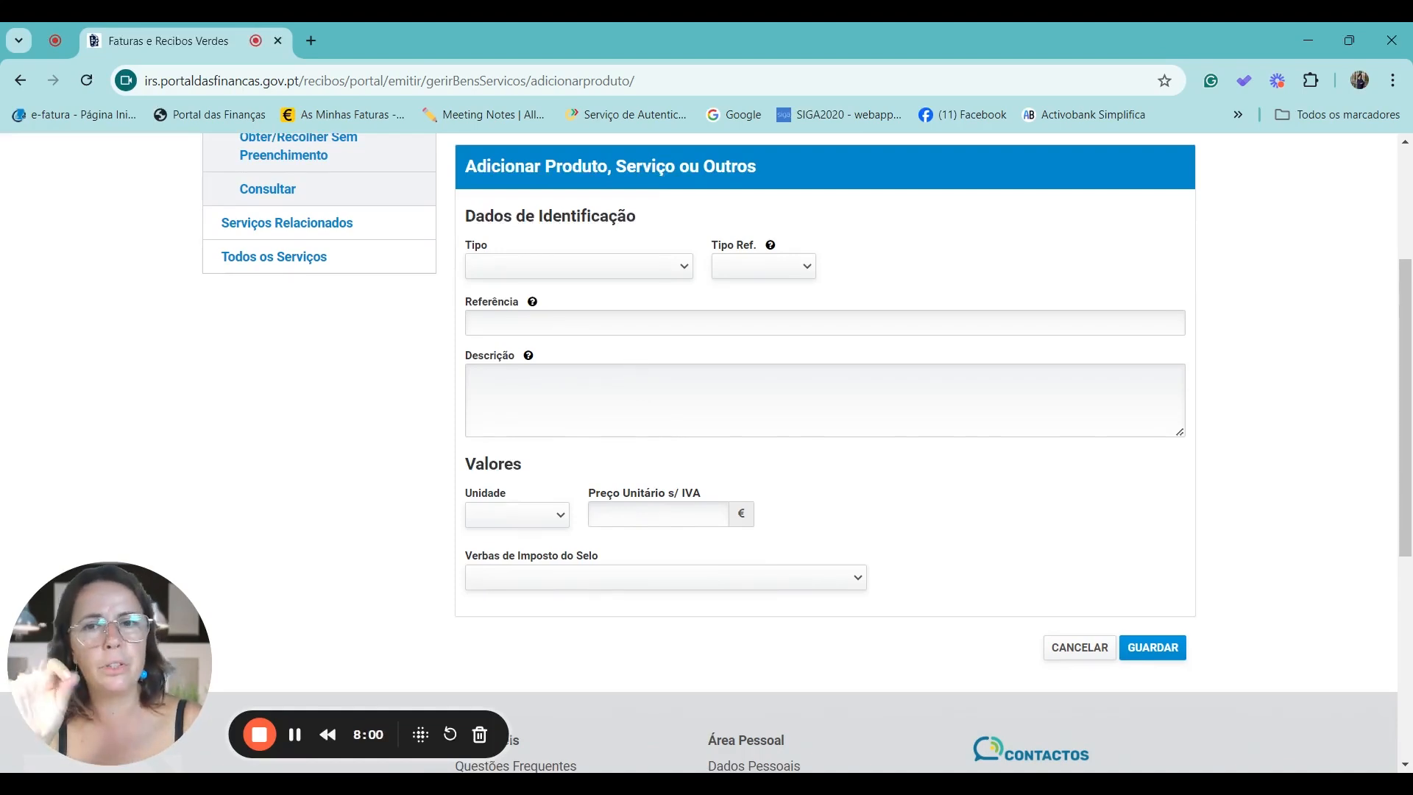
Step: Set the new entry's Tipo to Serviço and its Tipo Ref. to Outro
{"action": "left_click", "coordinate": [577, 266]}
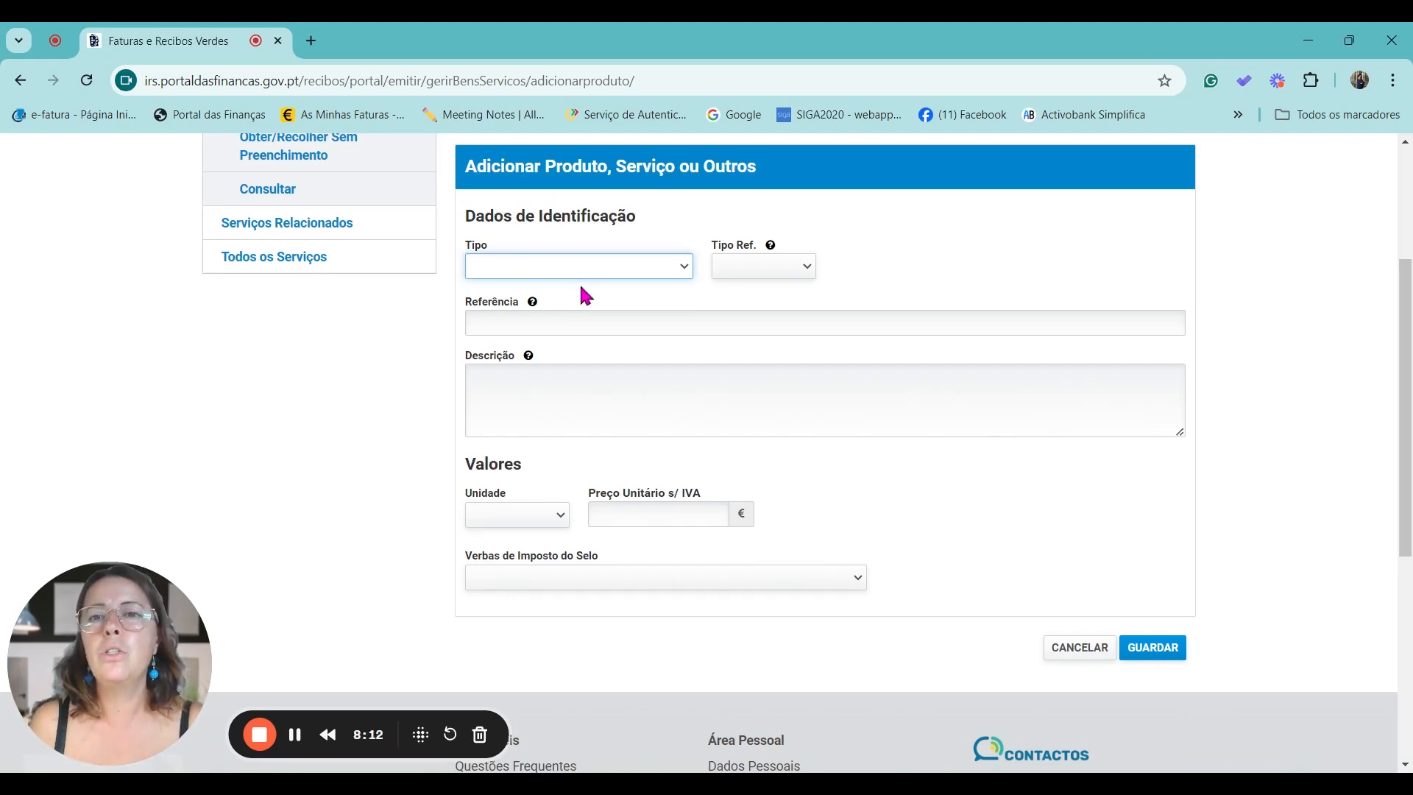
{"action": "left_click", "coordinate": [574, 318]}
{"action": "left_click", "coordinate": [739, 267]}
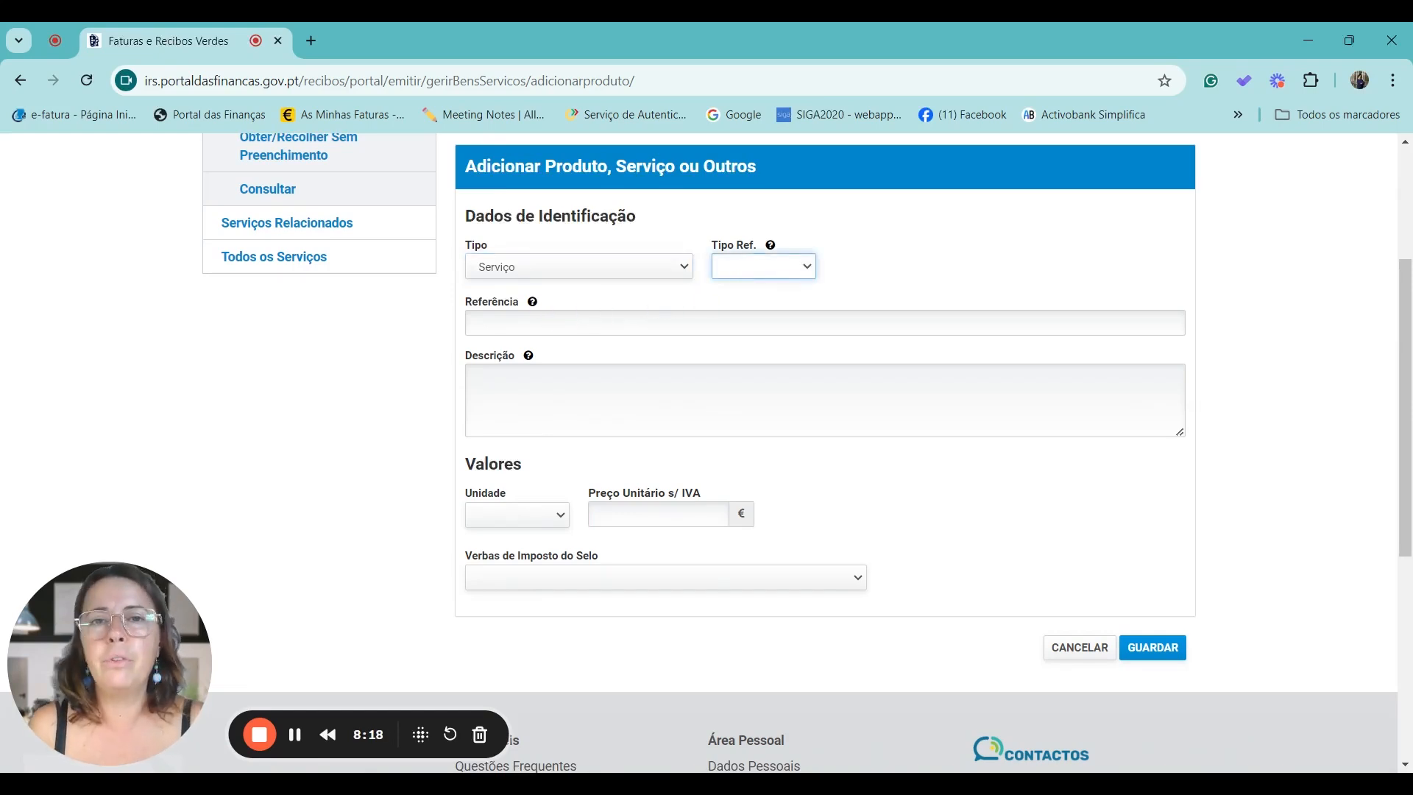
{"action": "left_click", "coordinate": [739, 318]}
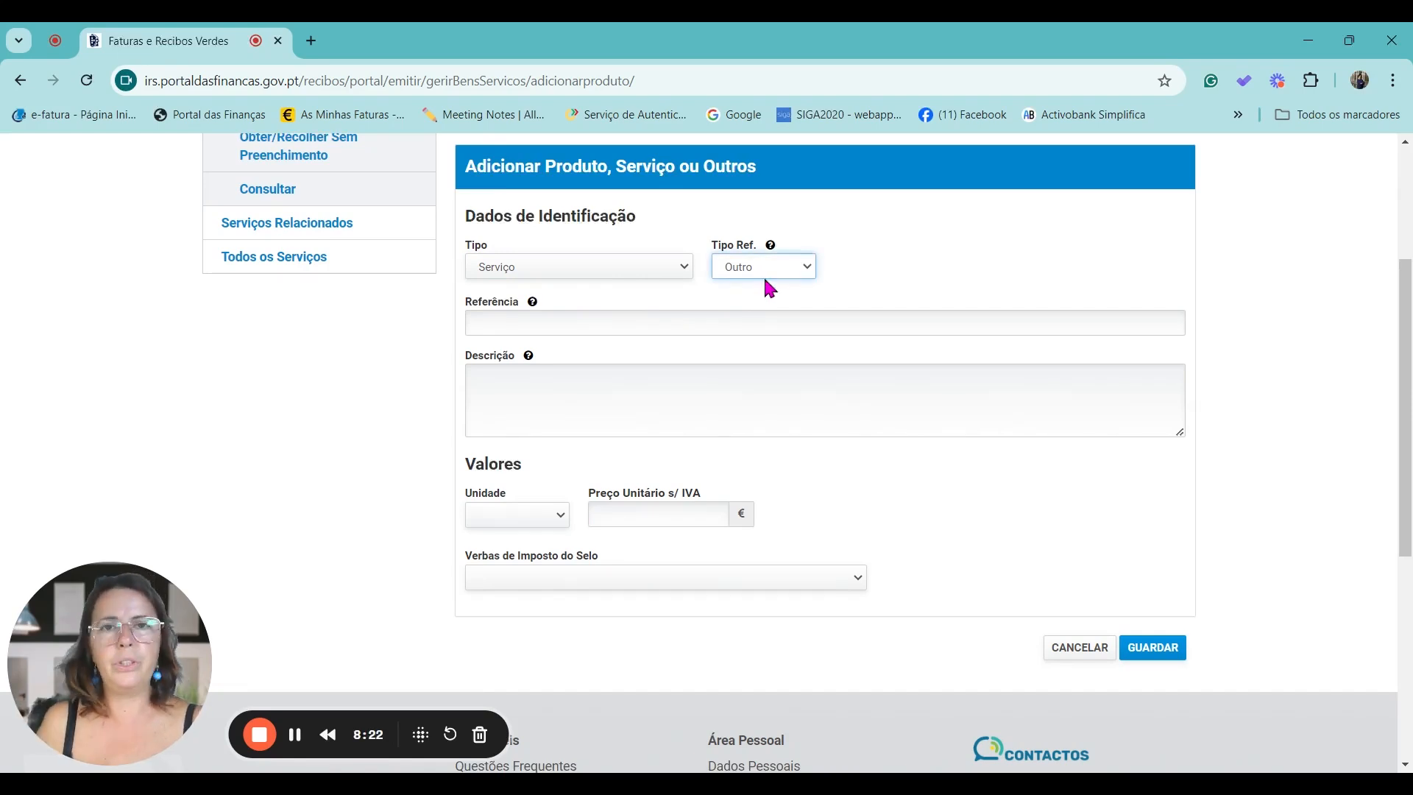
Step: Set the reference to PS1 and the description to "Prestação de serviços de comunicação e estratégia com staf . Comunicação interna, engajamento."
{"action": "left_click", "coordinate": [536, 323]}
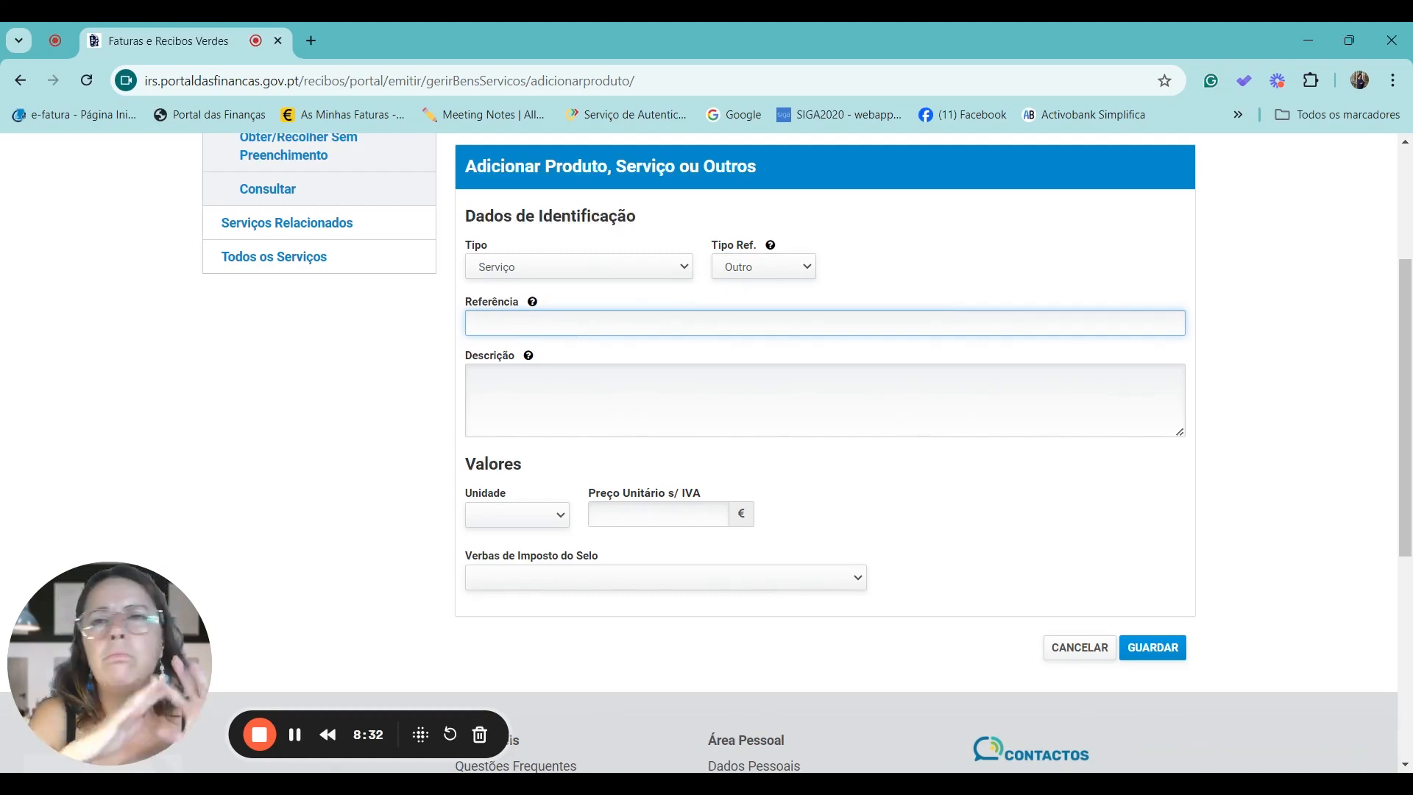
{"action": "type", "text": "PS1"}
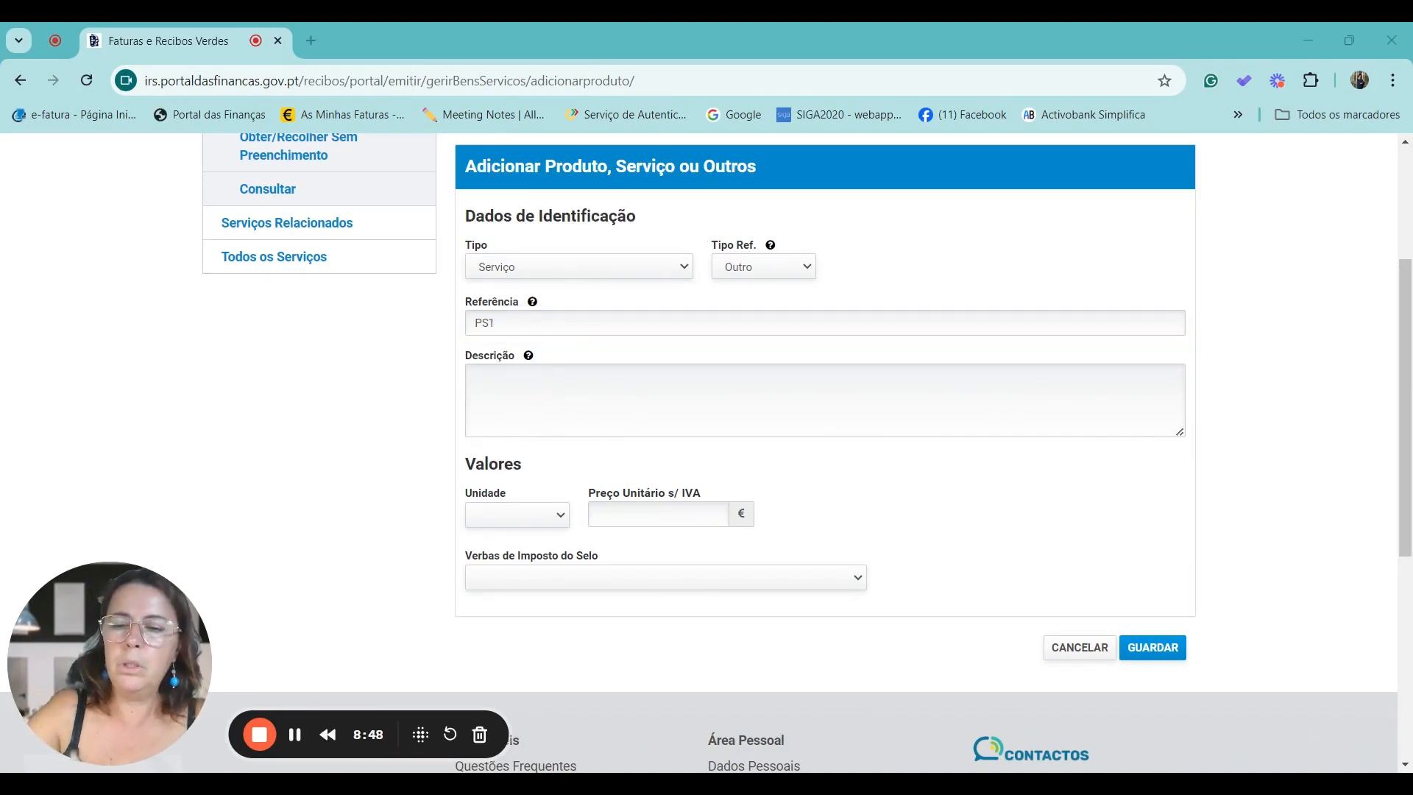
{"action": "left_click", "coordinate": [622, 405]}
{"action": "type", "text": "Prestação de serviços de comunicação e estratégia com staf . Comunicação interna, engajamento."}
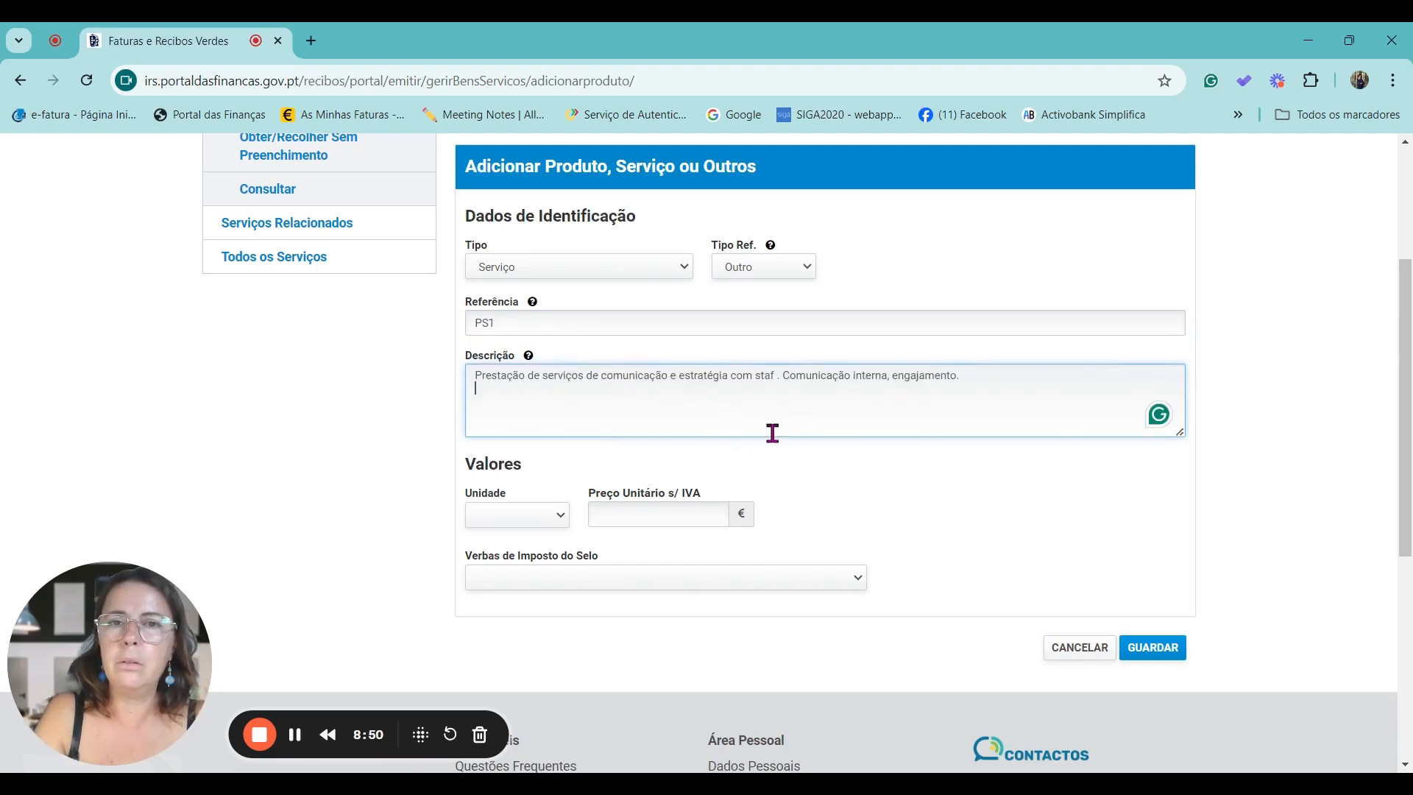
Step: Put "Comunicação interna, engajamento." on its own line in the description and set the unit to mês - Mês
{"action": "left_click", "coordinate": [781, 371]}
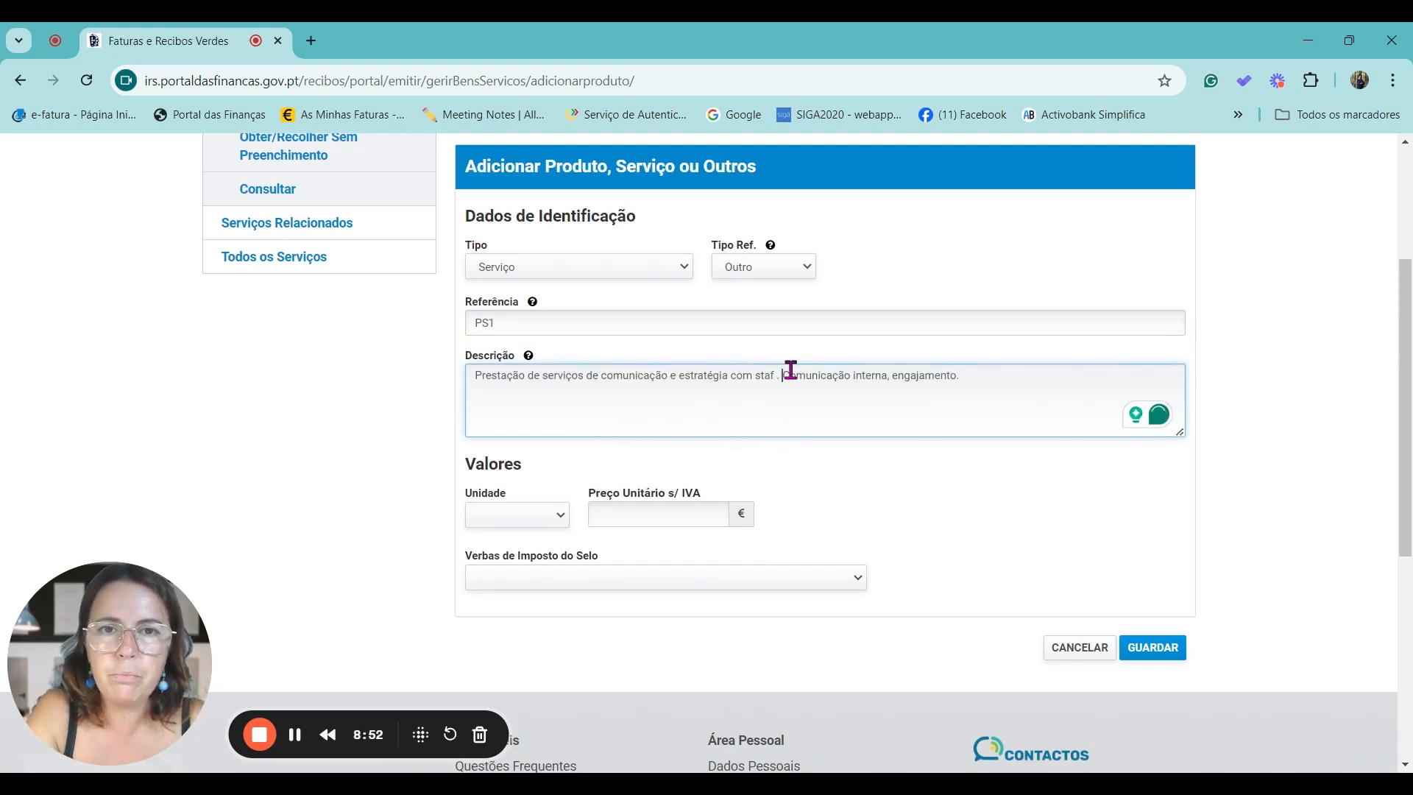
{"action": "key", "text": "Return"}
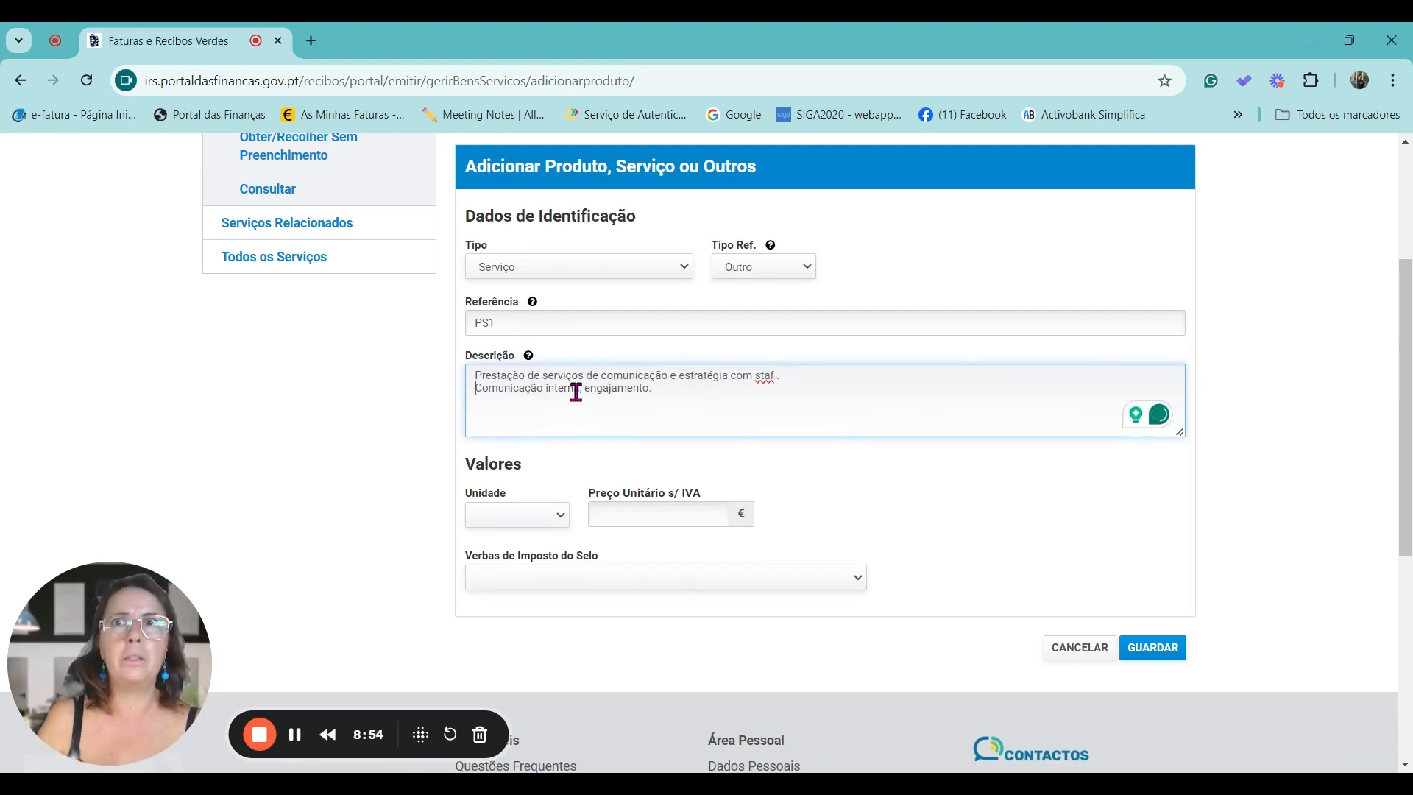
{"action": "scroll", "coordinate": [596, 453], "scroll_direction": "down", "scroll_amount": 1}
{"action": "left_click", "coordinate": [557, 433]}
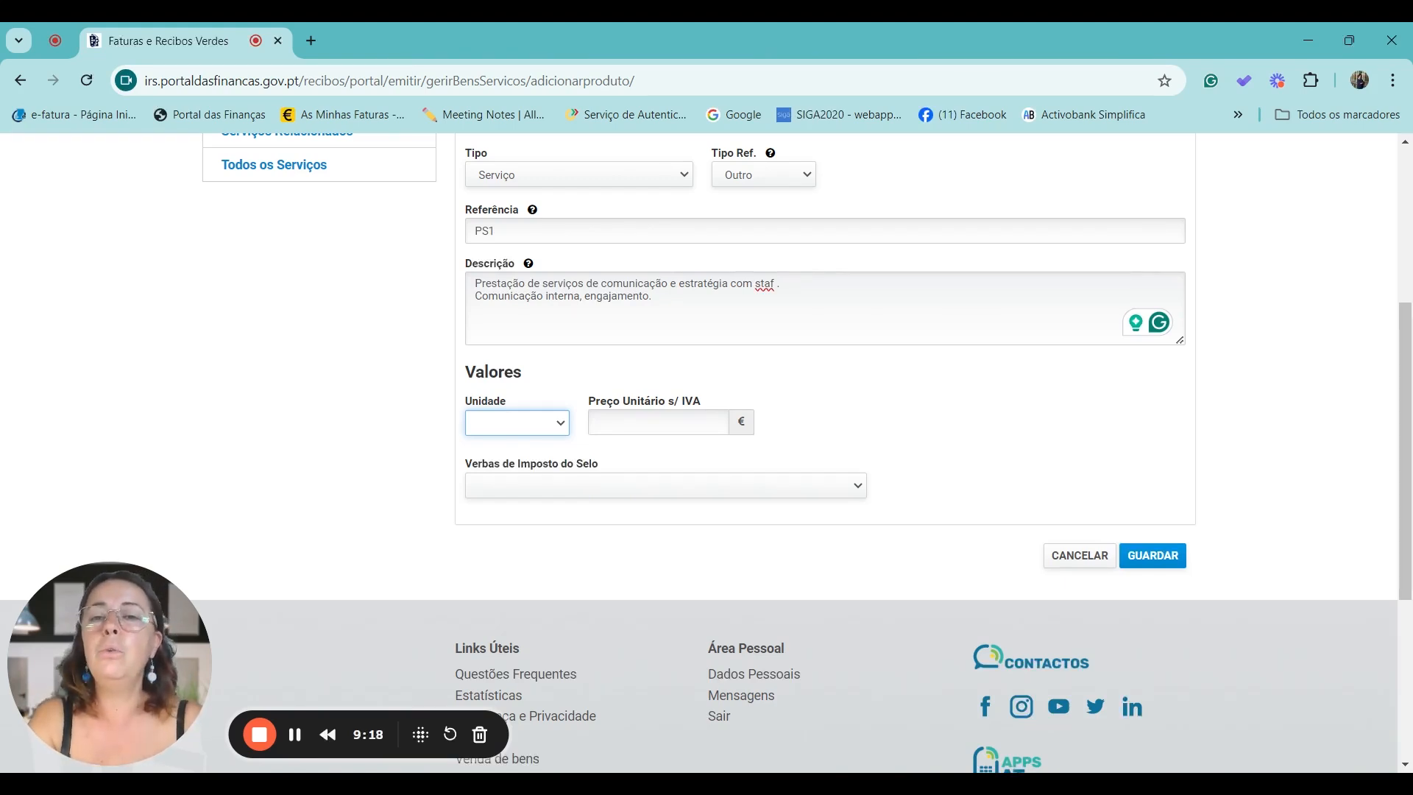
{"action": "left_click", "coordinate": [510, 486]}
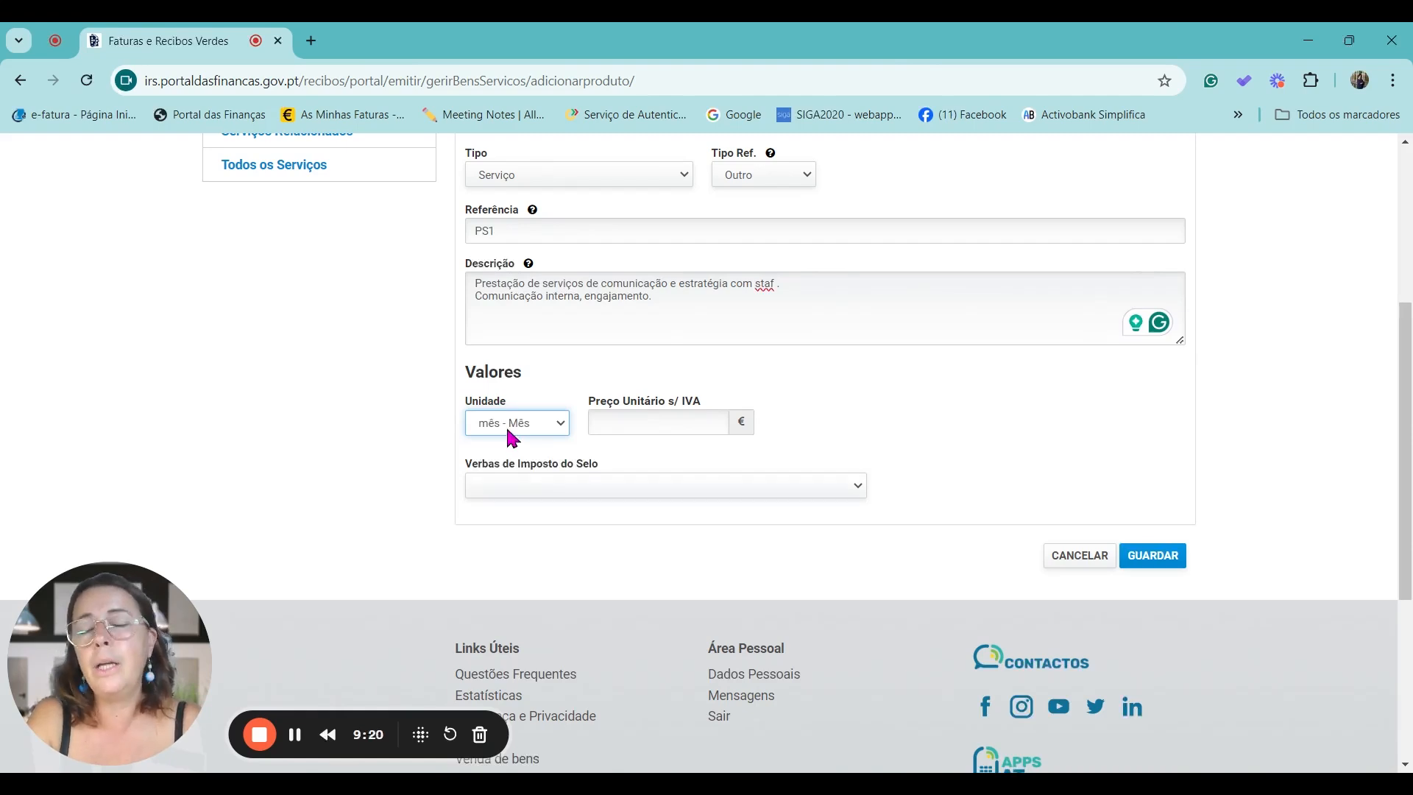
Step: Set the unit price without IVA to 3.559,76 €, leave Verbas de Imposto do Selo empty, and save the service
{"action": "left_click", "coordinate": [644, 421]}
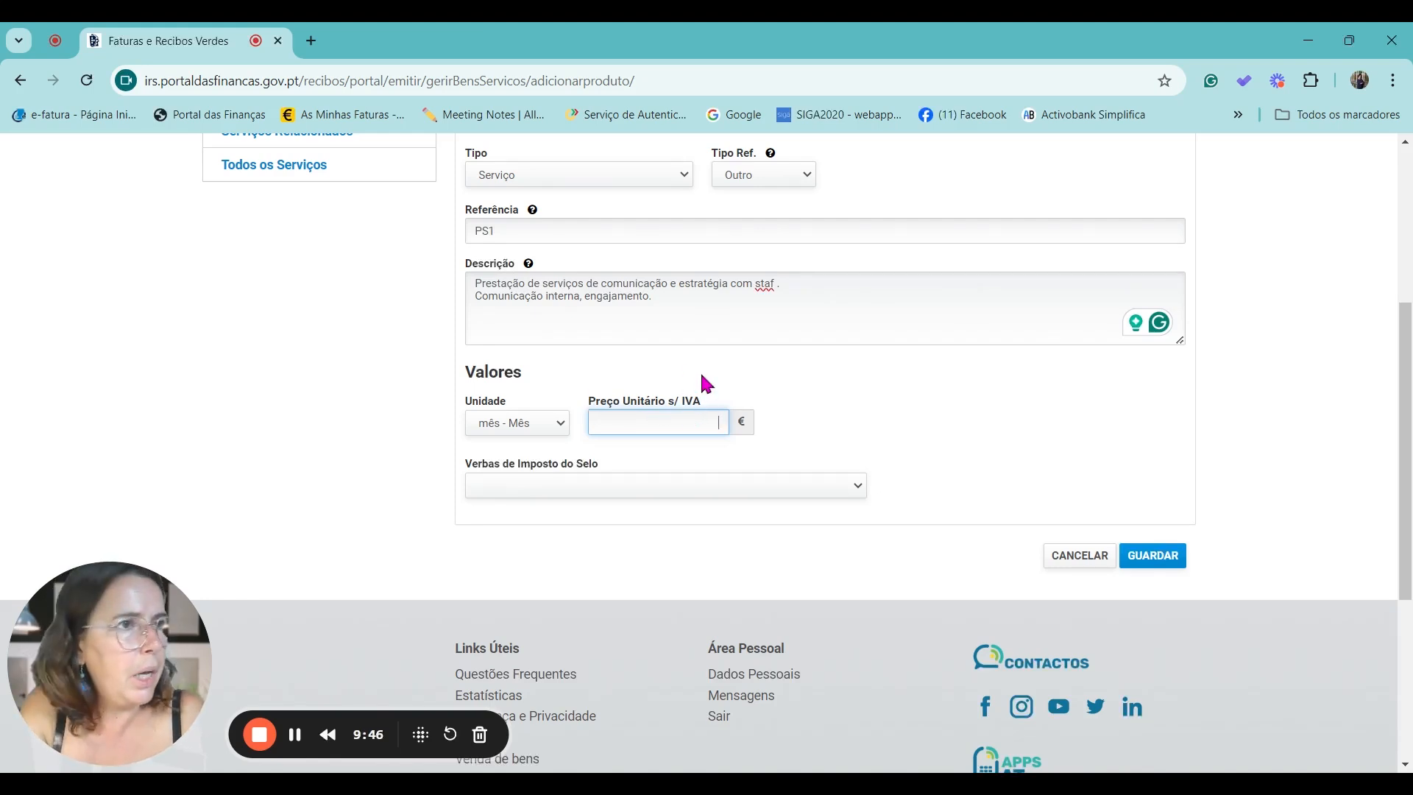
{"action": "type", "text": "0,35"}
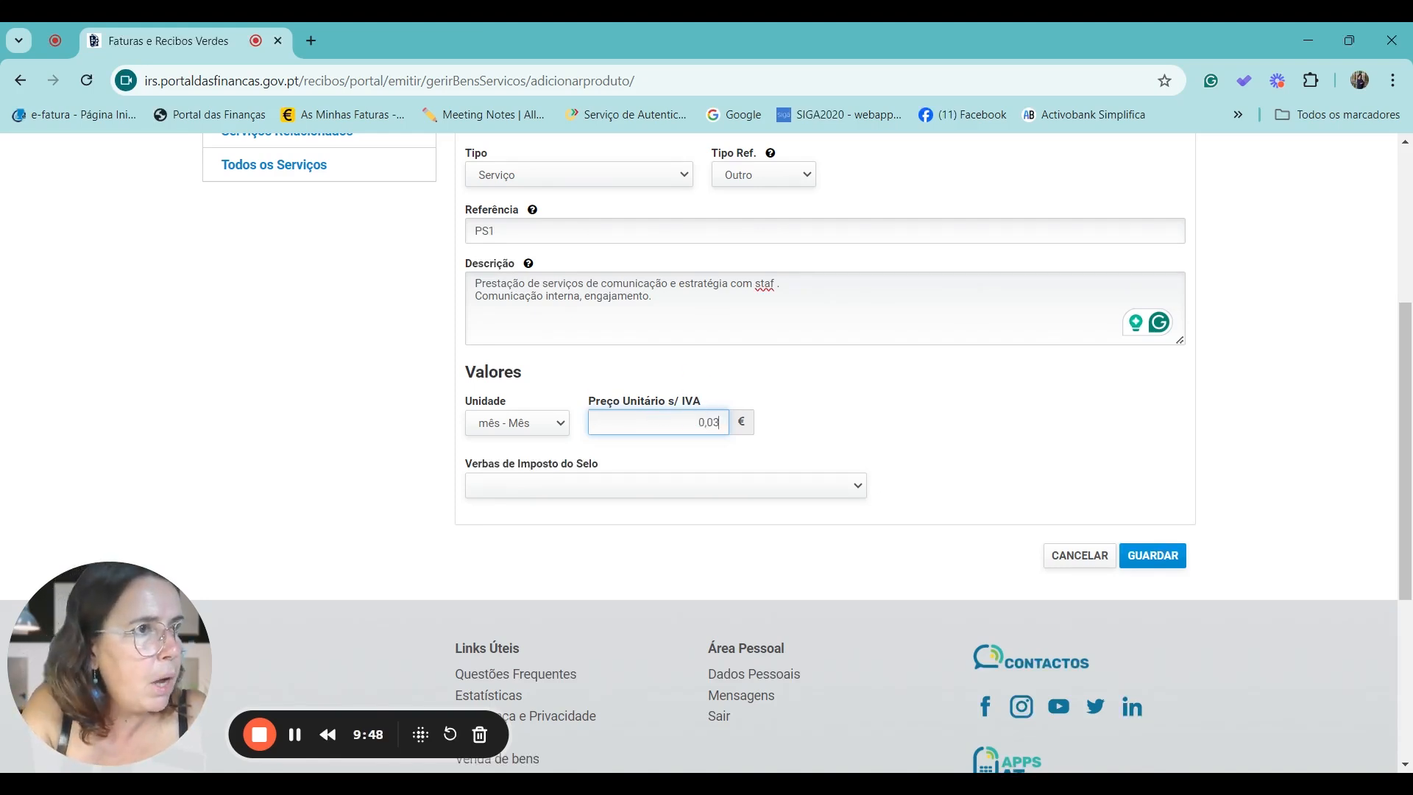
{"action": "type", "text": "9"}
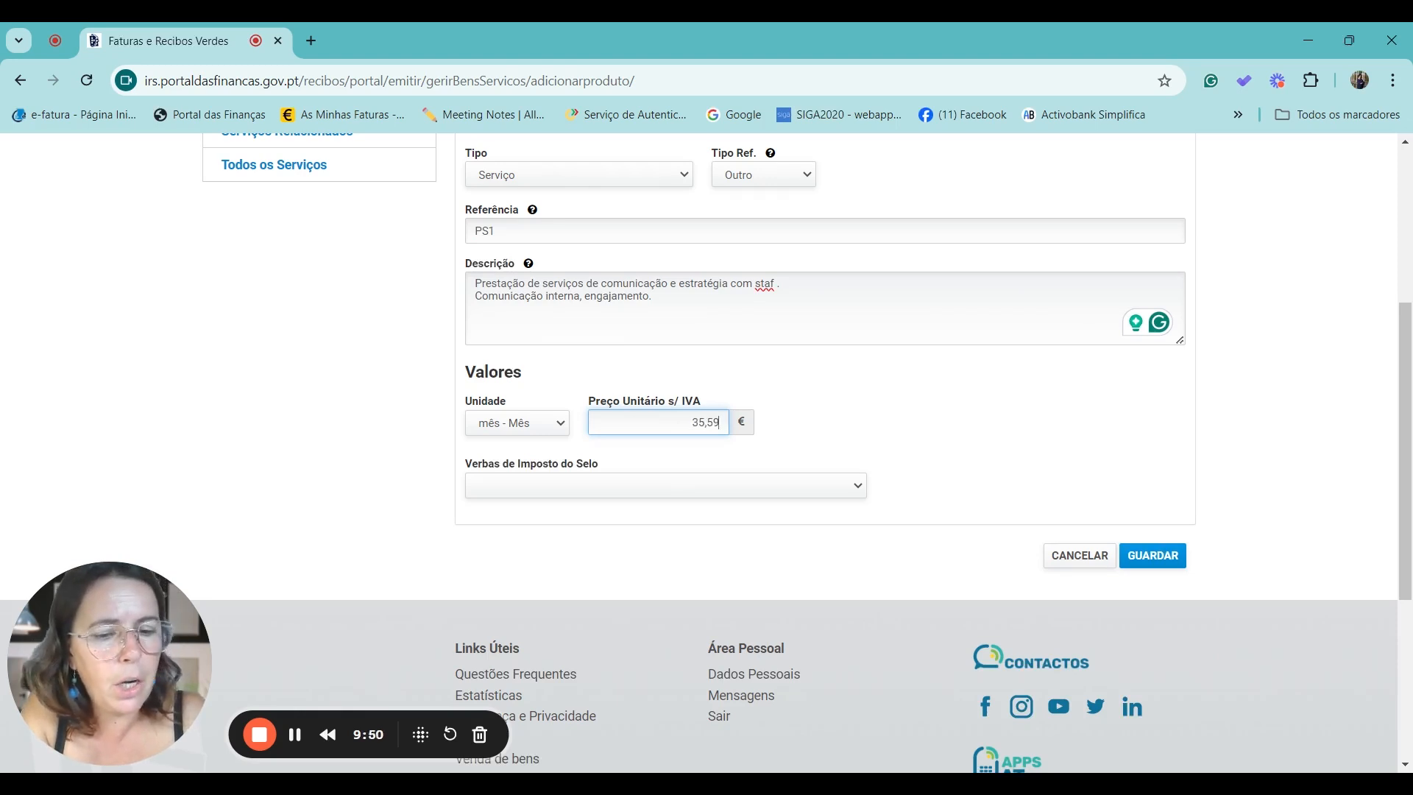
{"action": "type", "text": "76"}
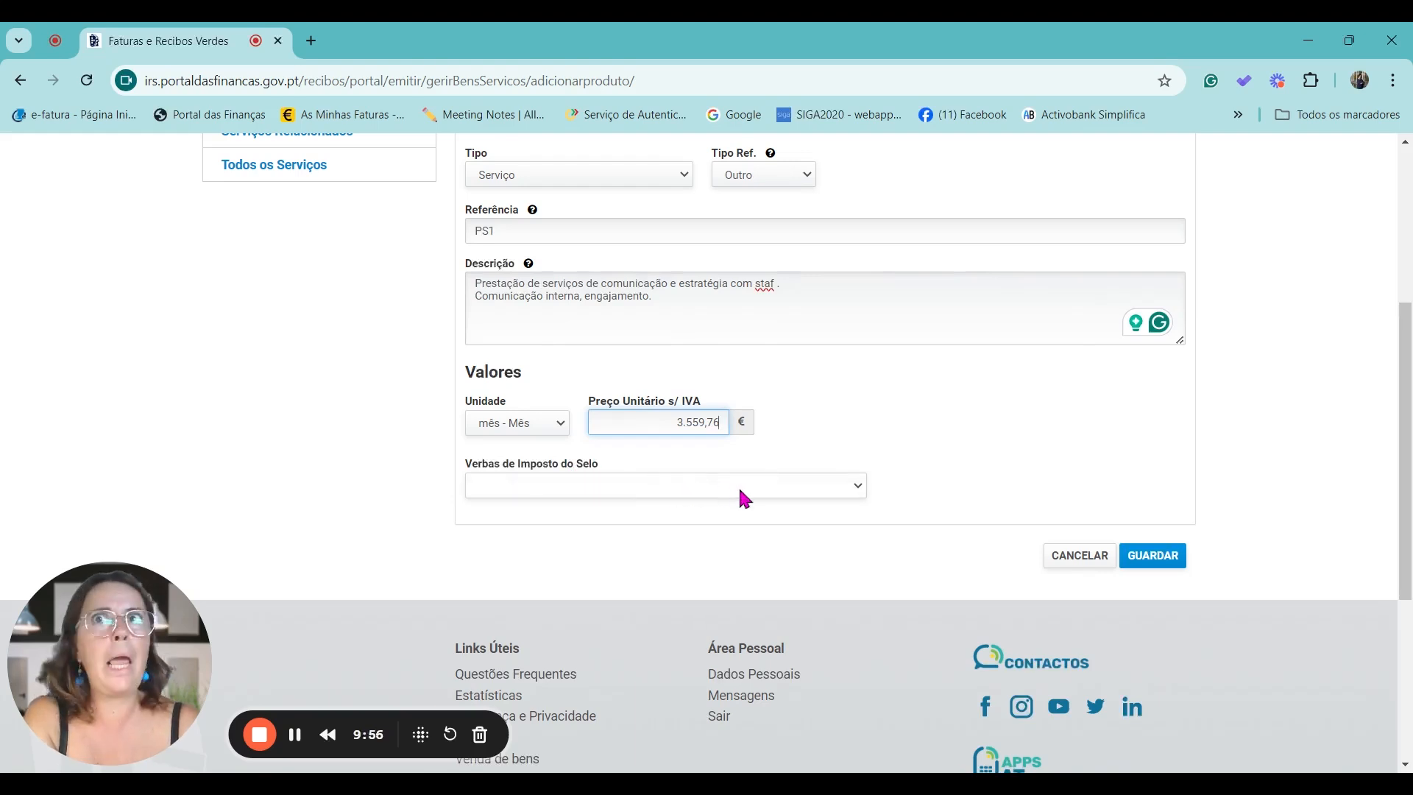
{"action": "left_click", "coordinate": [535, 484]}
{"action": "left_click", "coordinate": [146, 207]}
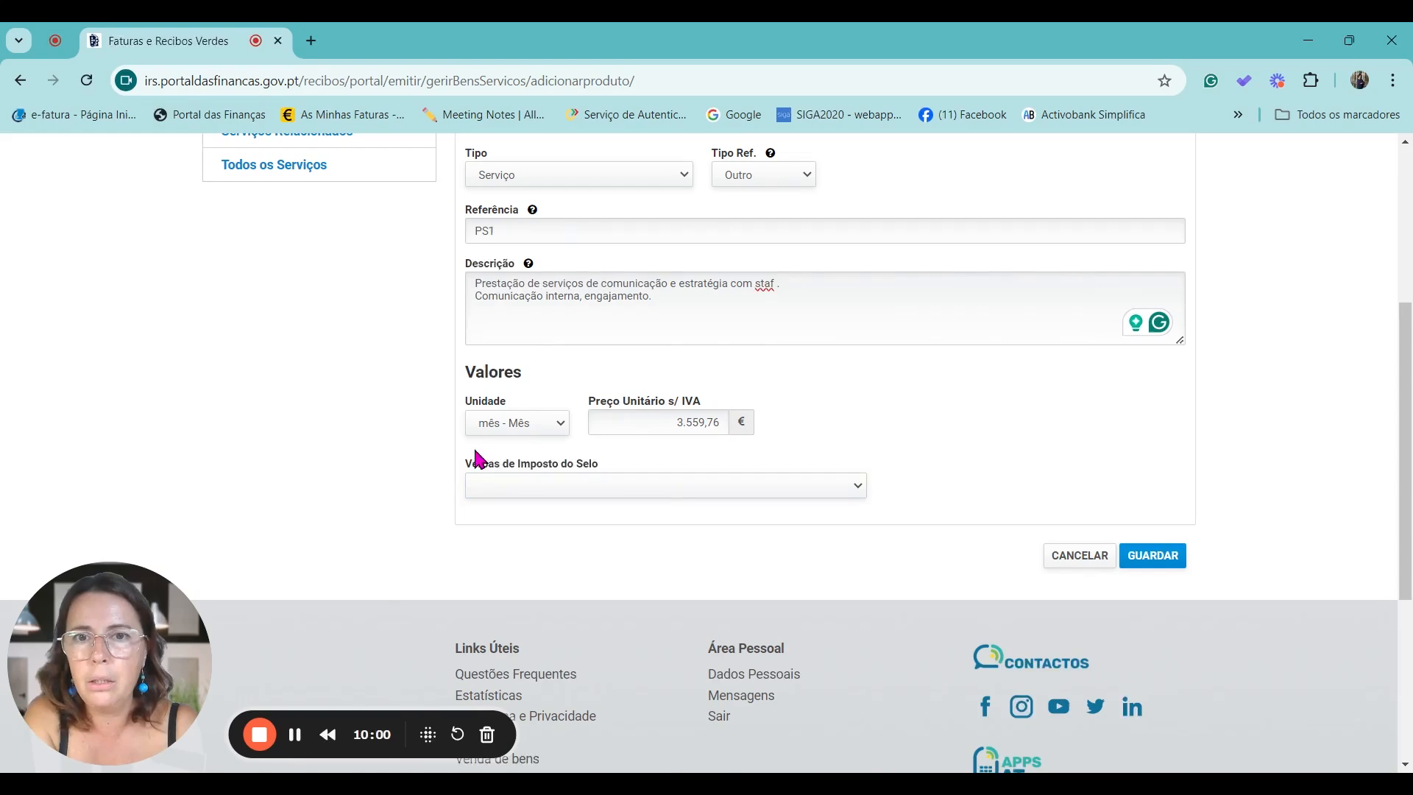
{"action": "left_click", "coordinate": [1177, 558]}
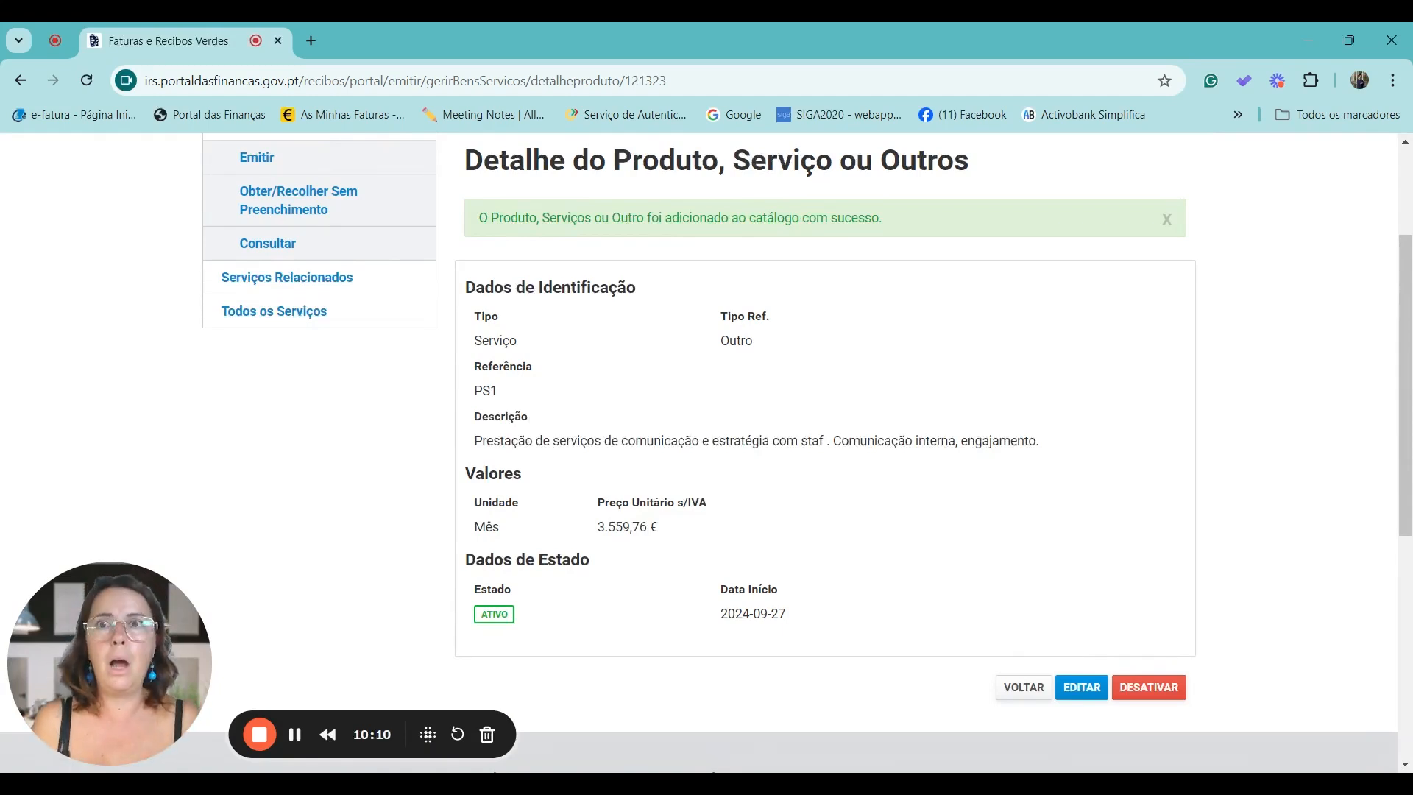
Step: Return to the Emitir page and open the Fatura ou Fatura-Recibo form
{"action": "left_click", "coordinate": [253, 163]}
{"action": "scroll", "coordinate": [512, 344], "scroll_direction": "down", "scroll_amount": 4}
{"action": "scroll", "coordinate": [571, 294], "scroll_direction": "up", "scroll_amount": 1}
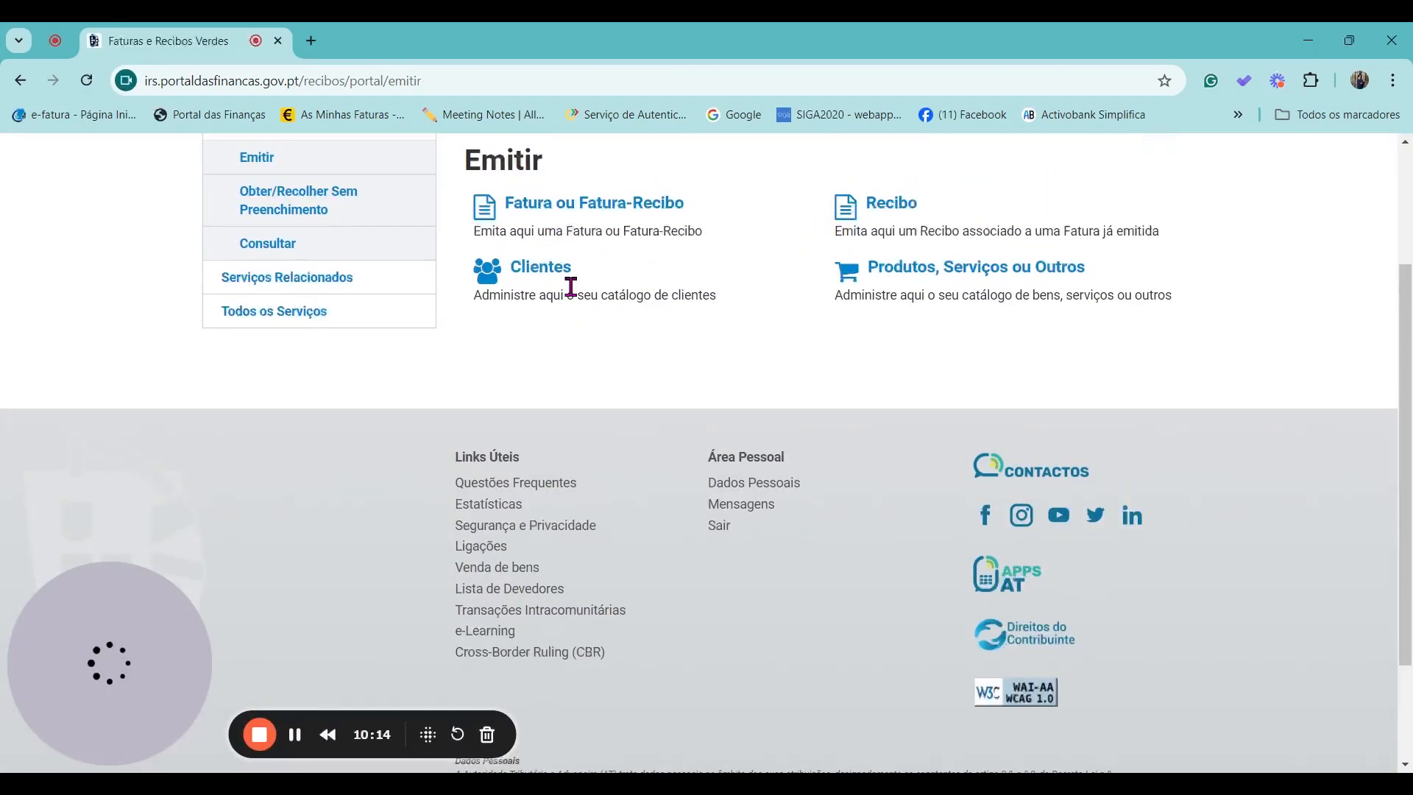
{"action": "left_click", "coordinate": [582, 213]}
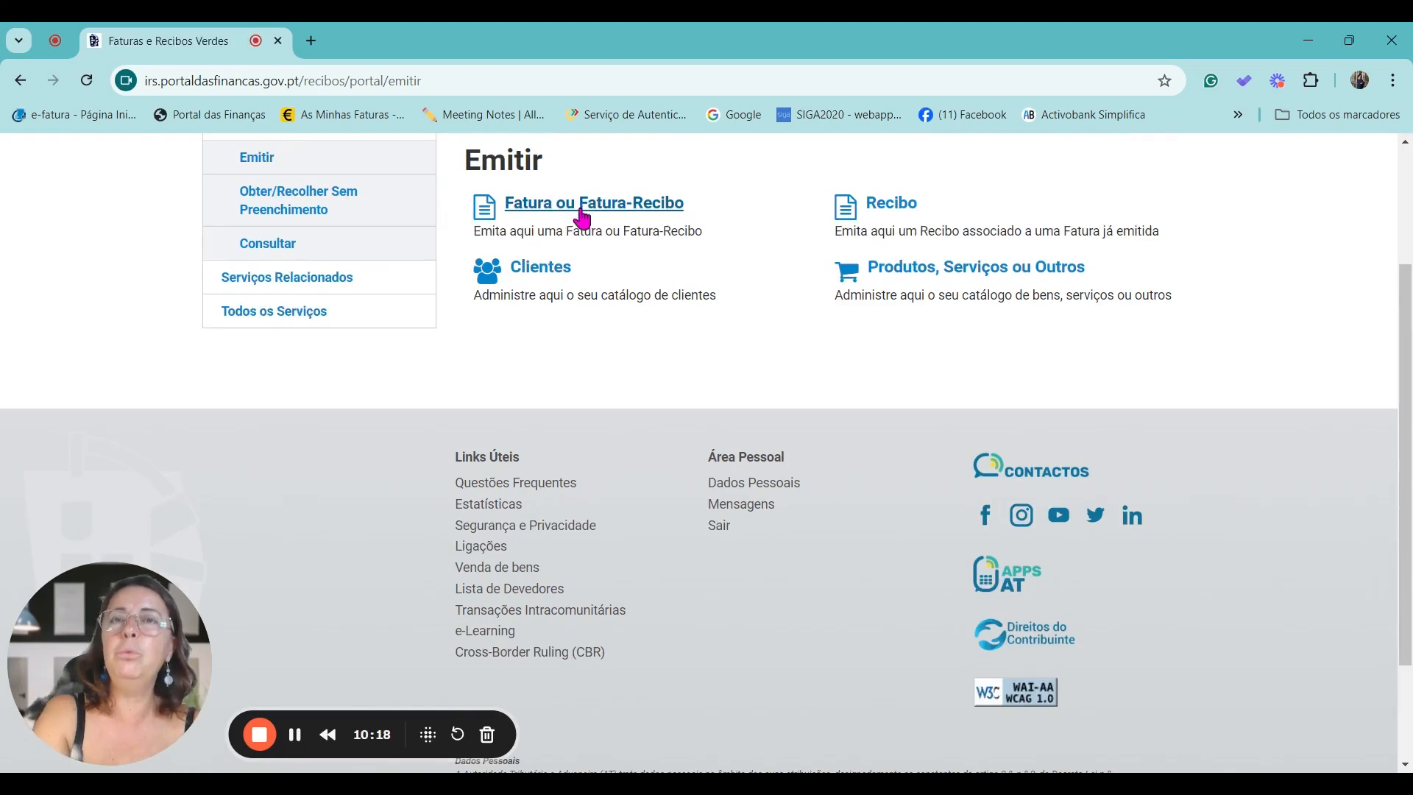
Step: Set the transaction date to 2024-09-27 and the document type to Fatura-Recibo
{"action": "scroll", "coordinate": [583, 217], "scroll_direction": "down", "scroll_amount": 2}
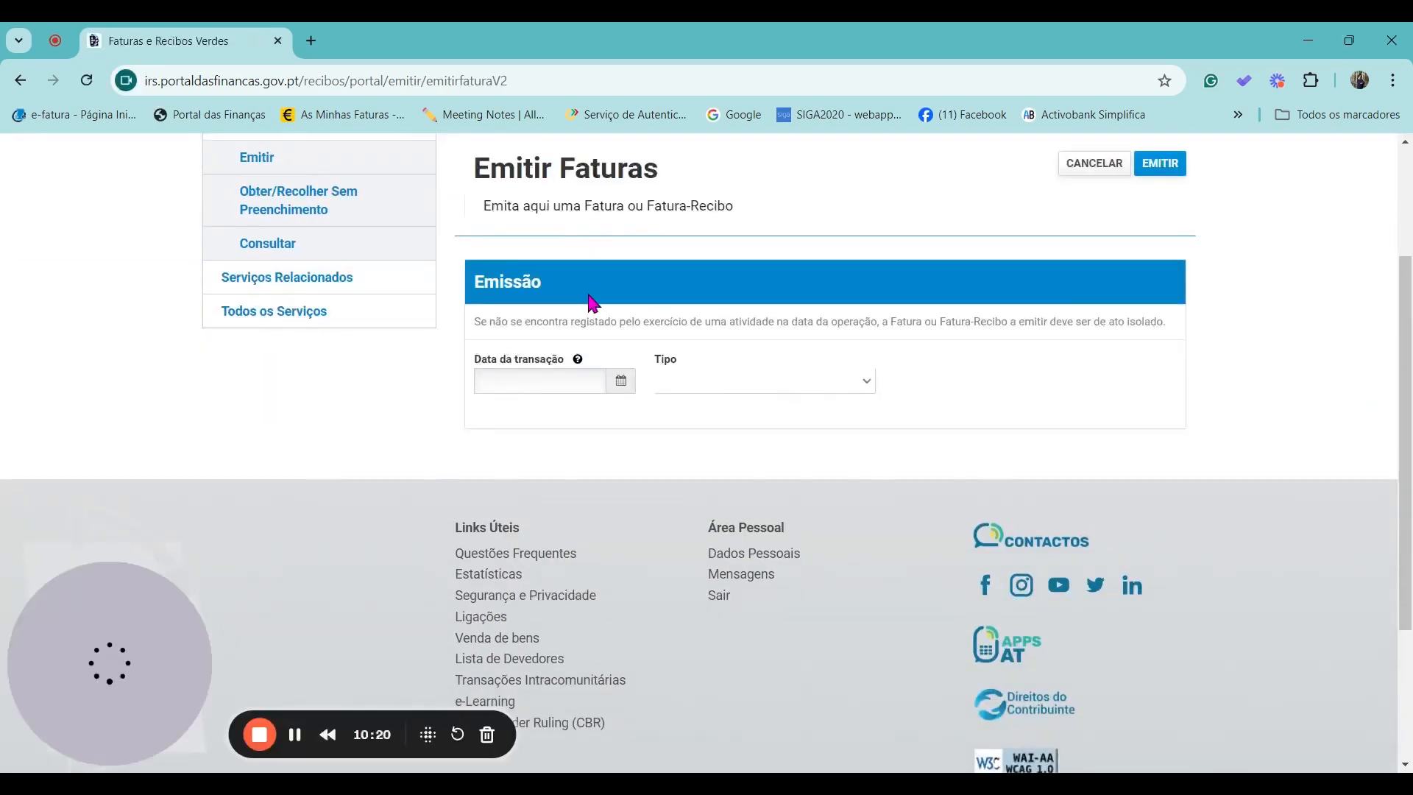
{"action": "left_click", "coordinate": [622, 383]}
{"action": "left_click", "coordinate": [631, 580]}
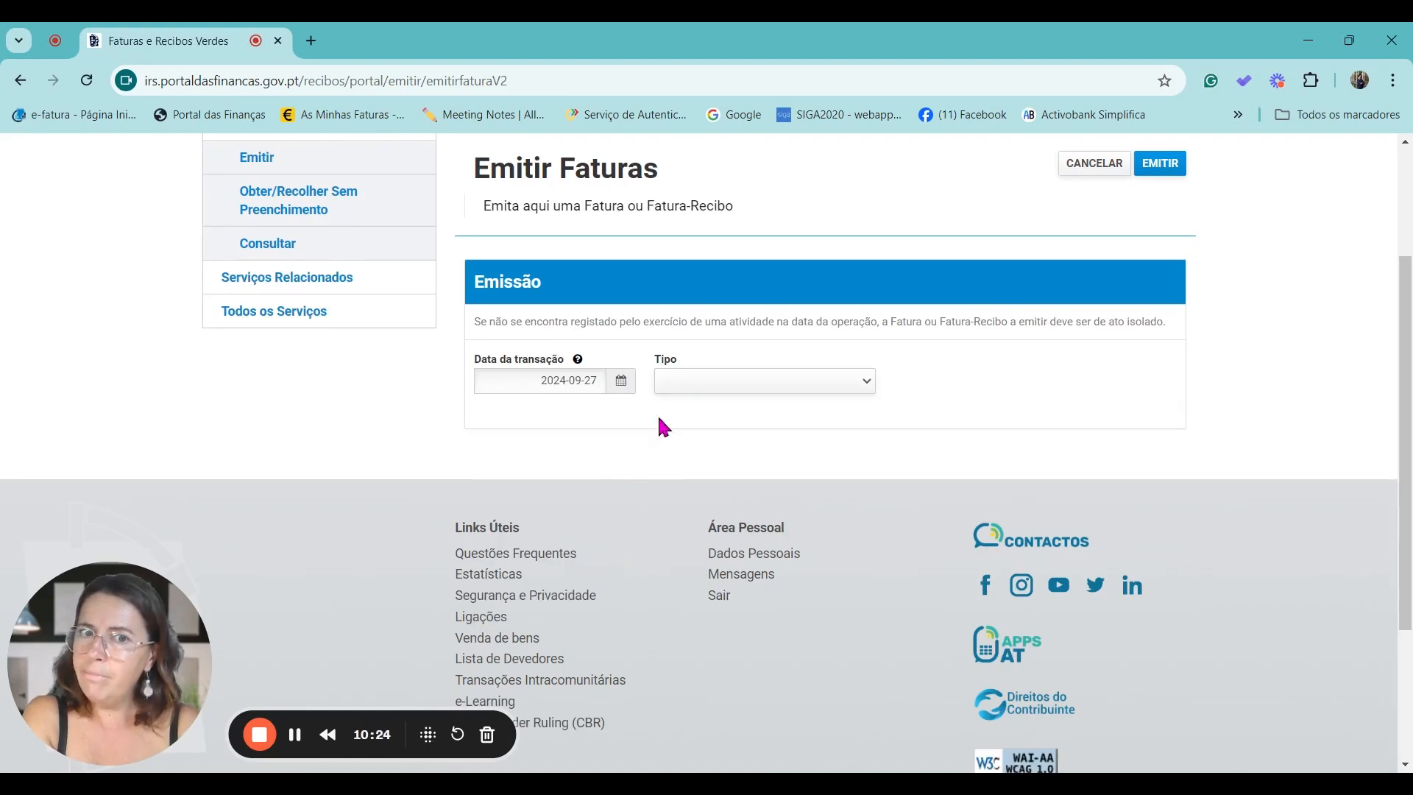
{"action": "left_click", "coordinate": [677, 393]}
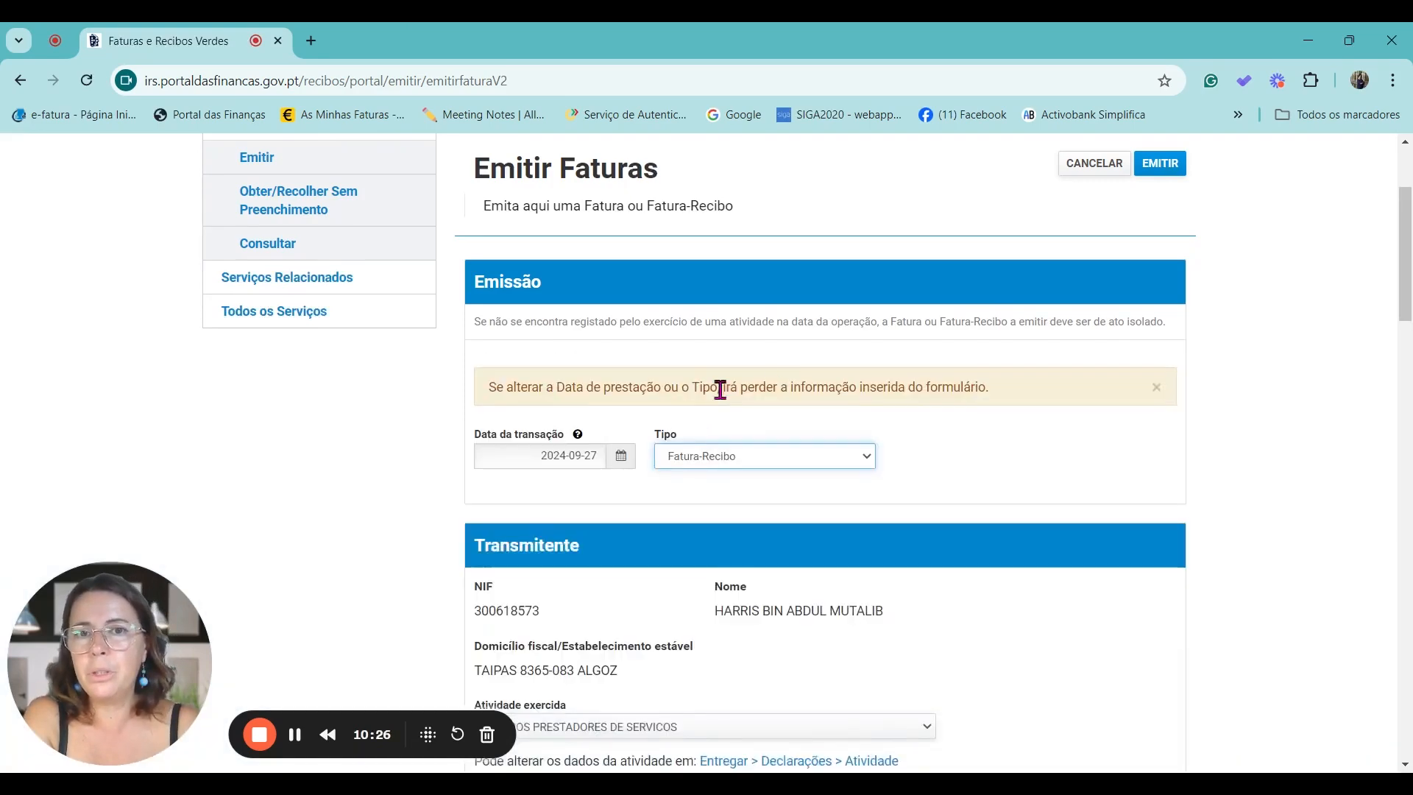
Step: Search the client catalogue for clients in AUSTRALIA and select World Mosquito Program Ltd as the Adquirente
{"action": "scroll", "coordinate": [772, 373], "scroll_direction": "down", "scroll_amount": 7}
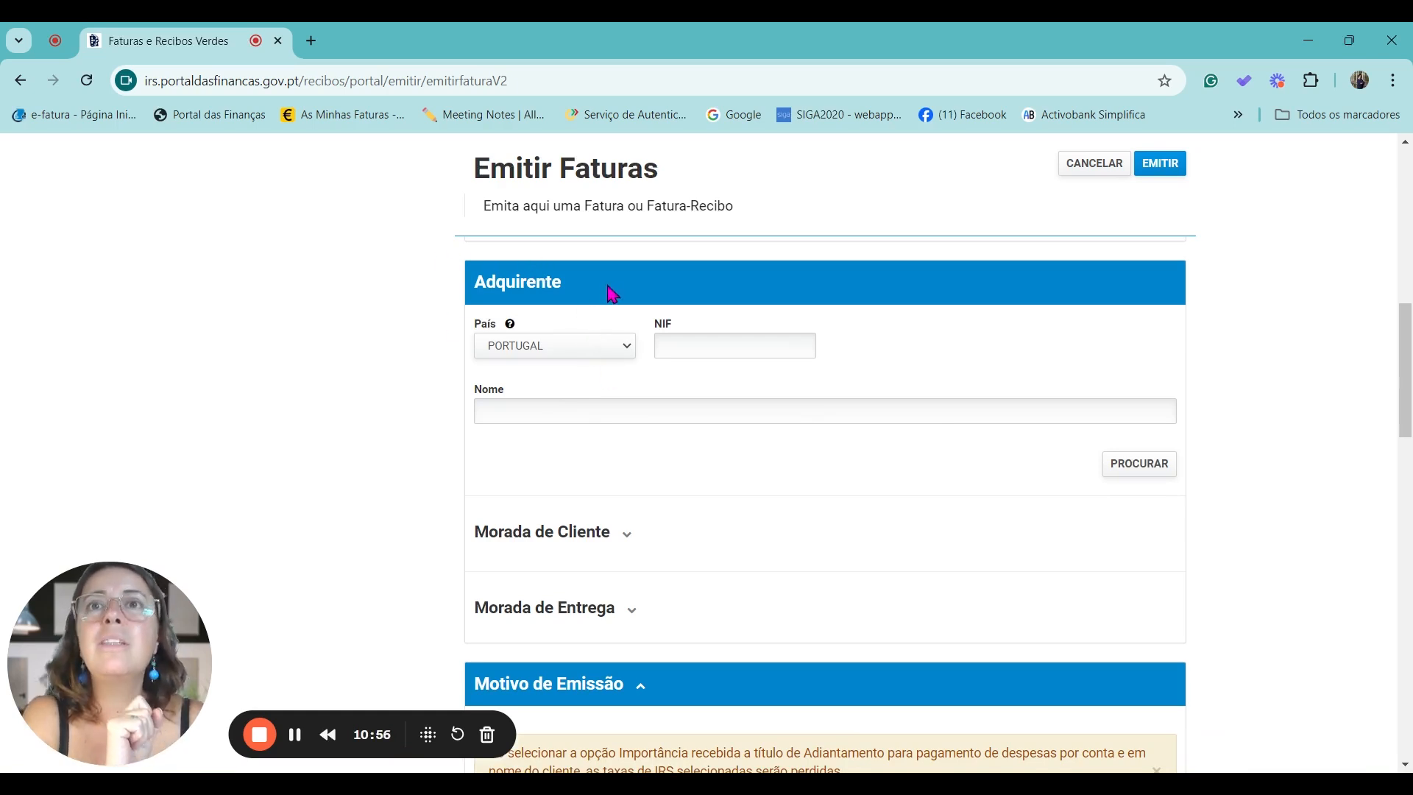
{"action": "left_click", "coordinate": [1141, 471]}
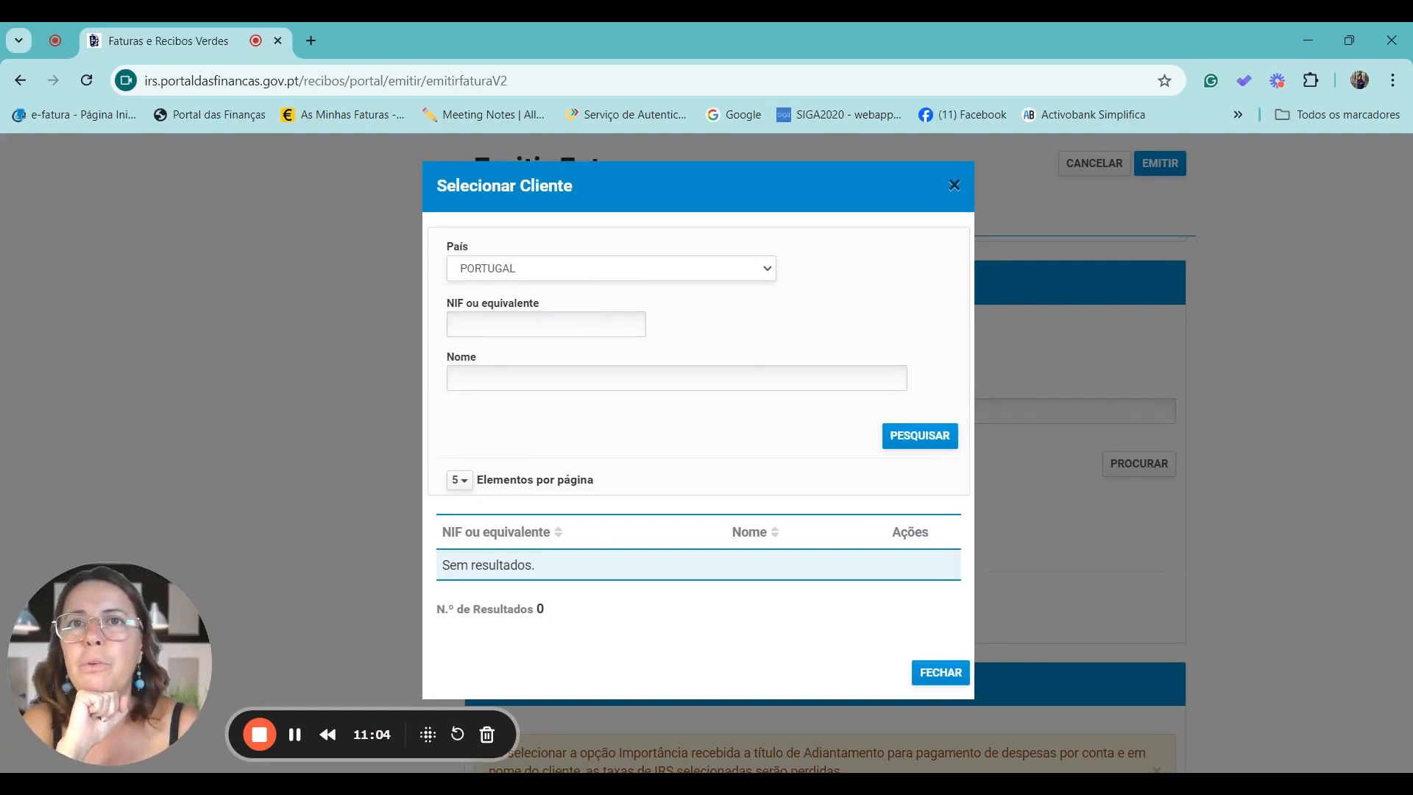
{"action": "left_click", "coordinate": [616, 264]}
{"action": "type", "text": "au"}
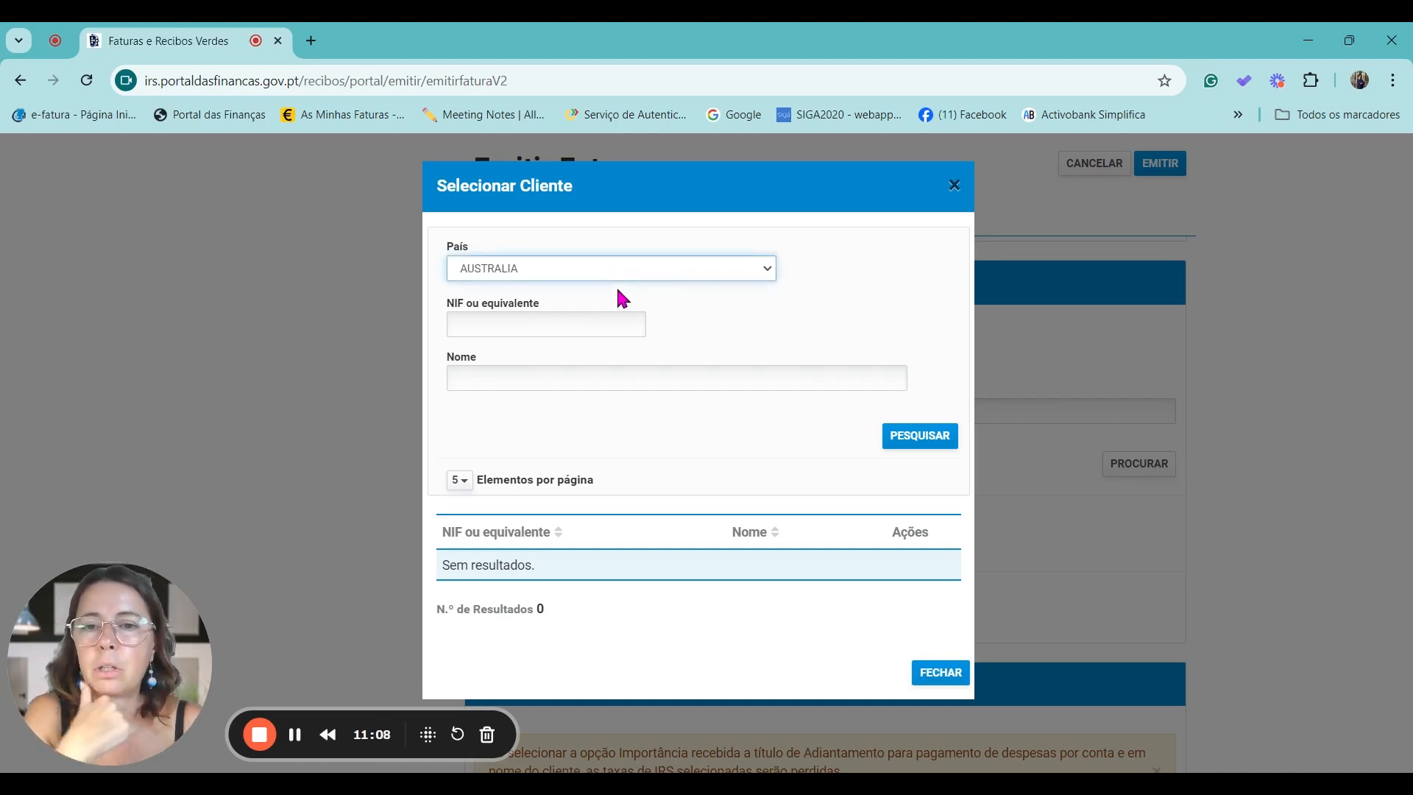
{"action": "left_click", "coordinate": [944, 439]}
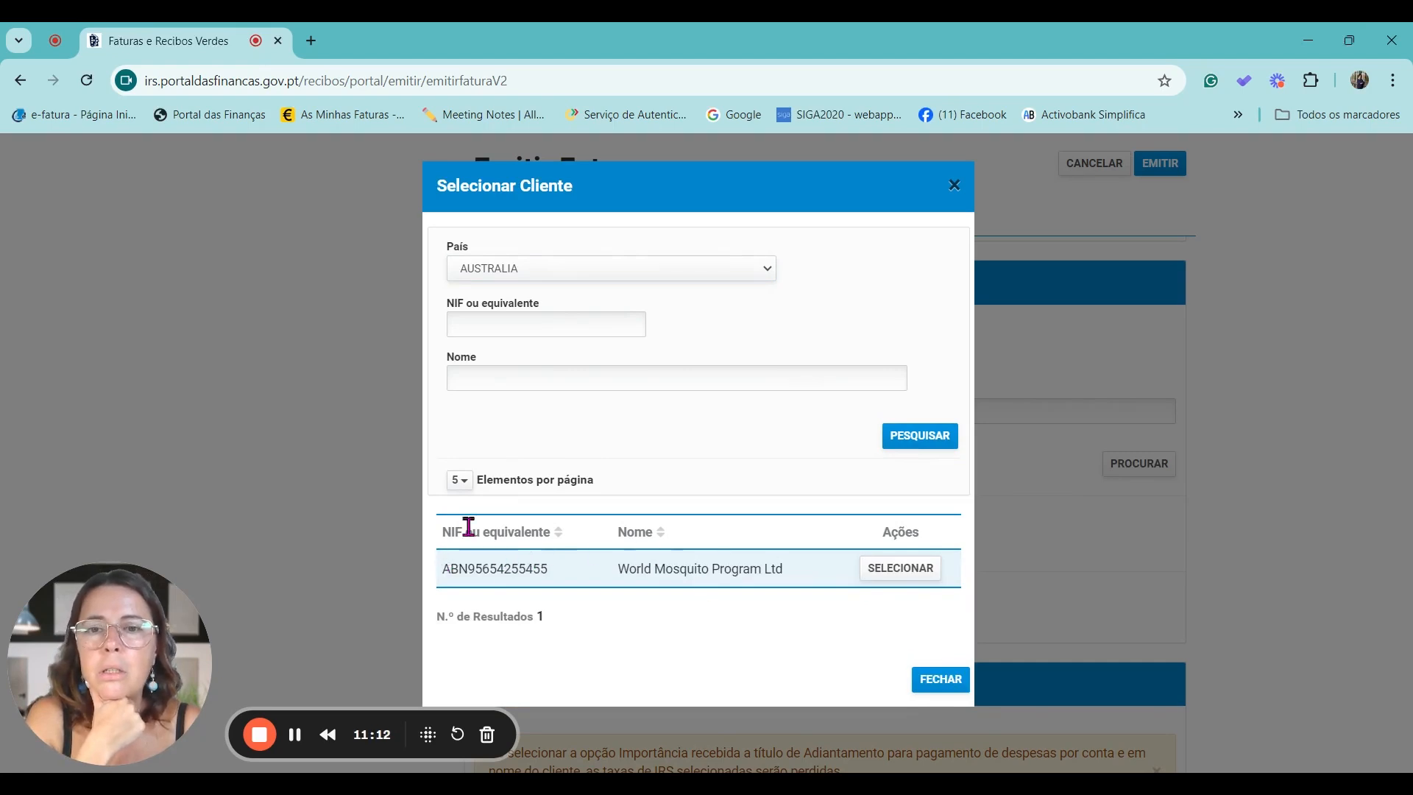
{"action": "left_click", "coordinate": [905, 574]}
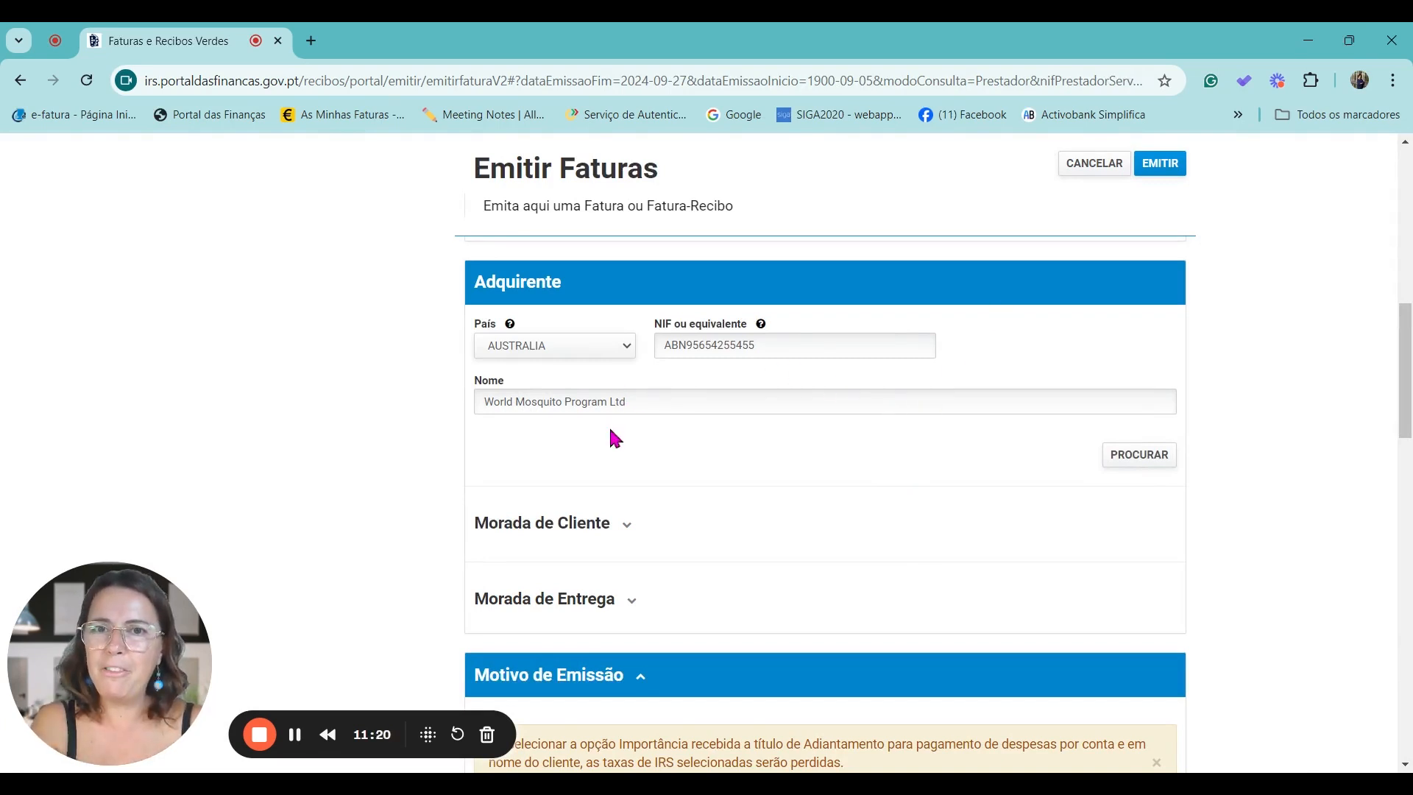
Step: Review the Morada de Cliente and Morada de Entrega sections of the acquirer, then collapse them
{"action": "left_click", "coordinate": [626, 525]}
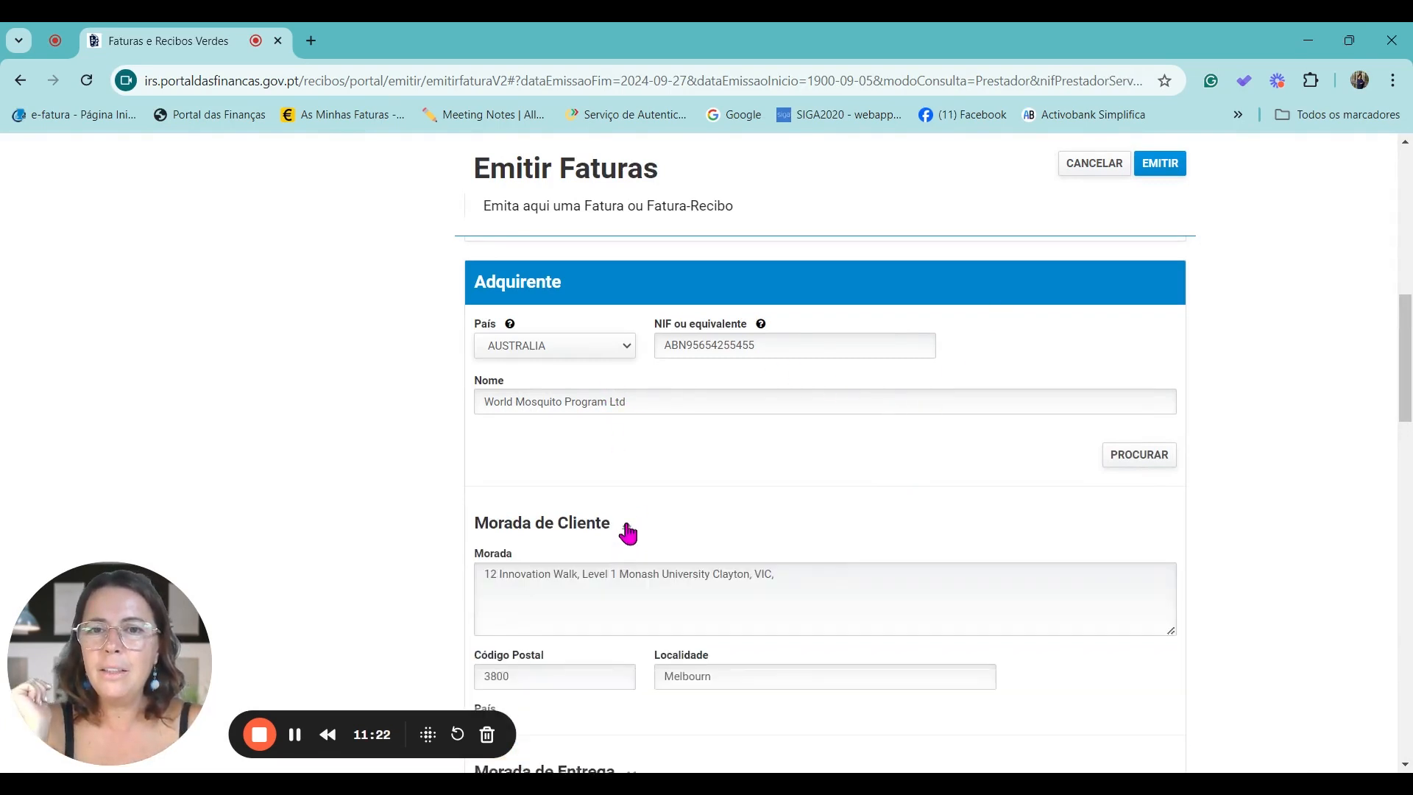
{"action": "scroll", "coordinate": [638, 524], "scroll_direction": "down", "scroll_amount": 1}
{"action": "scroll", "coordinate": [637, 526], "scroll_direction": "down", "scroll_amount": 2}
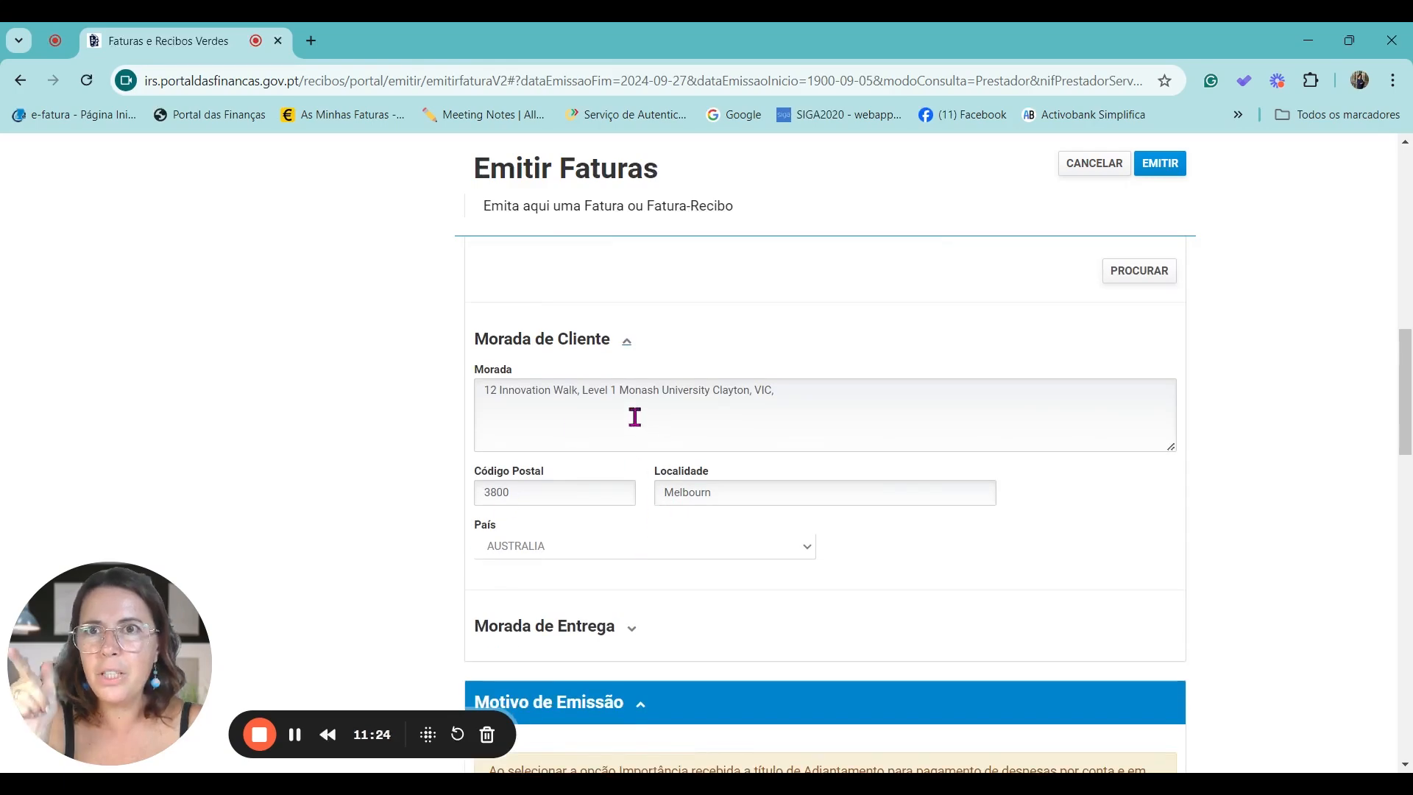
{"action": "scroll", "coordinate": [640, 442], "scroll_direction": "down", "scroll_amount": 3}
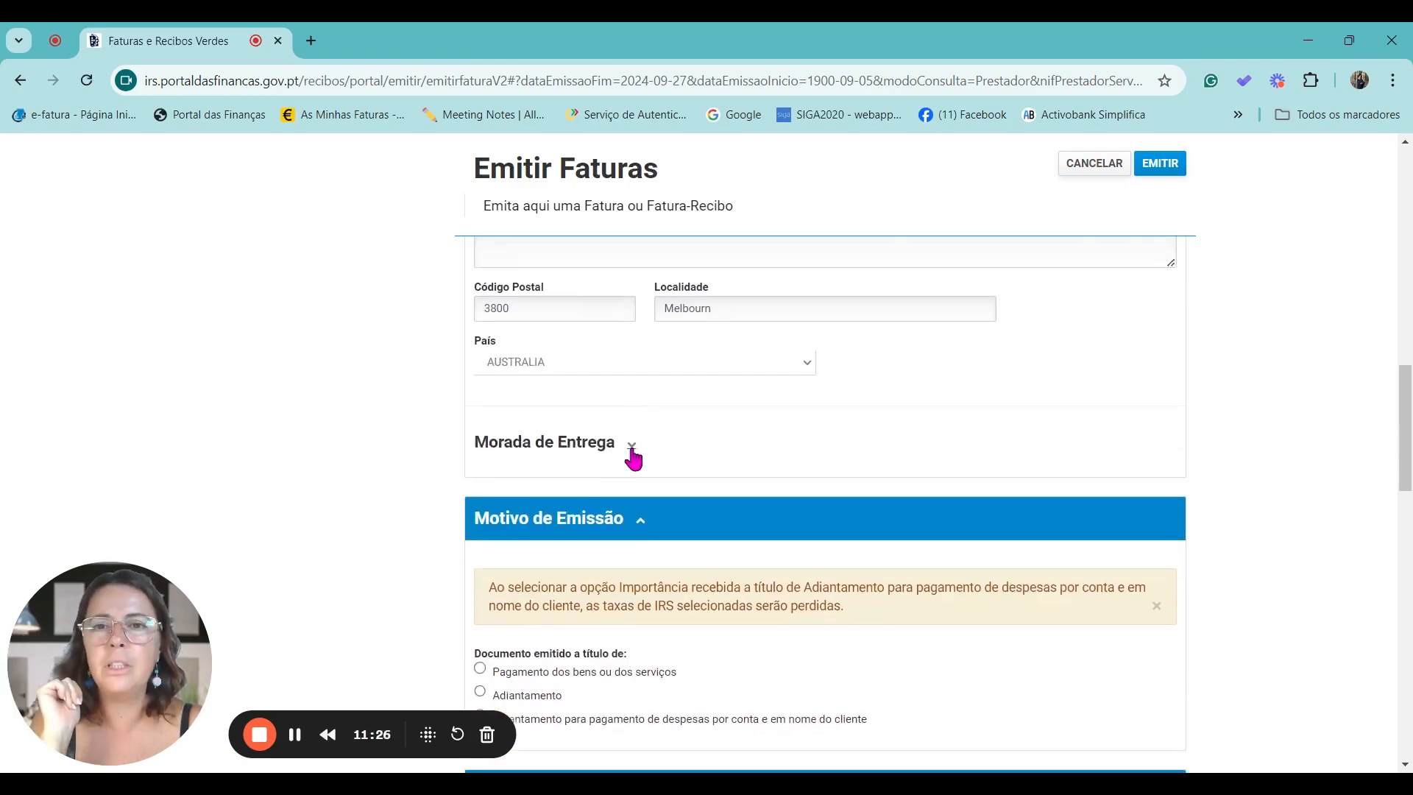
{"action": "left_click", "coordinate": [631, 450]}
{"action": "left_click", "coordinate": [631, 450]}
{"action": "scroll", "coordinate": [580, 423], "scroll_direction": "up", "scroll_amount": 4}
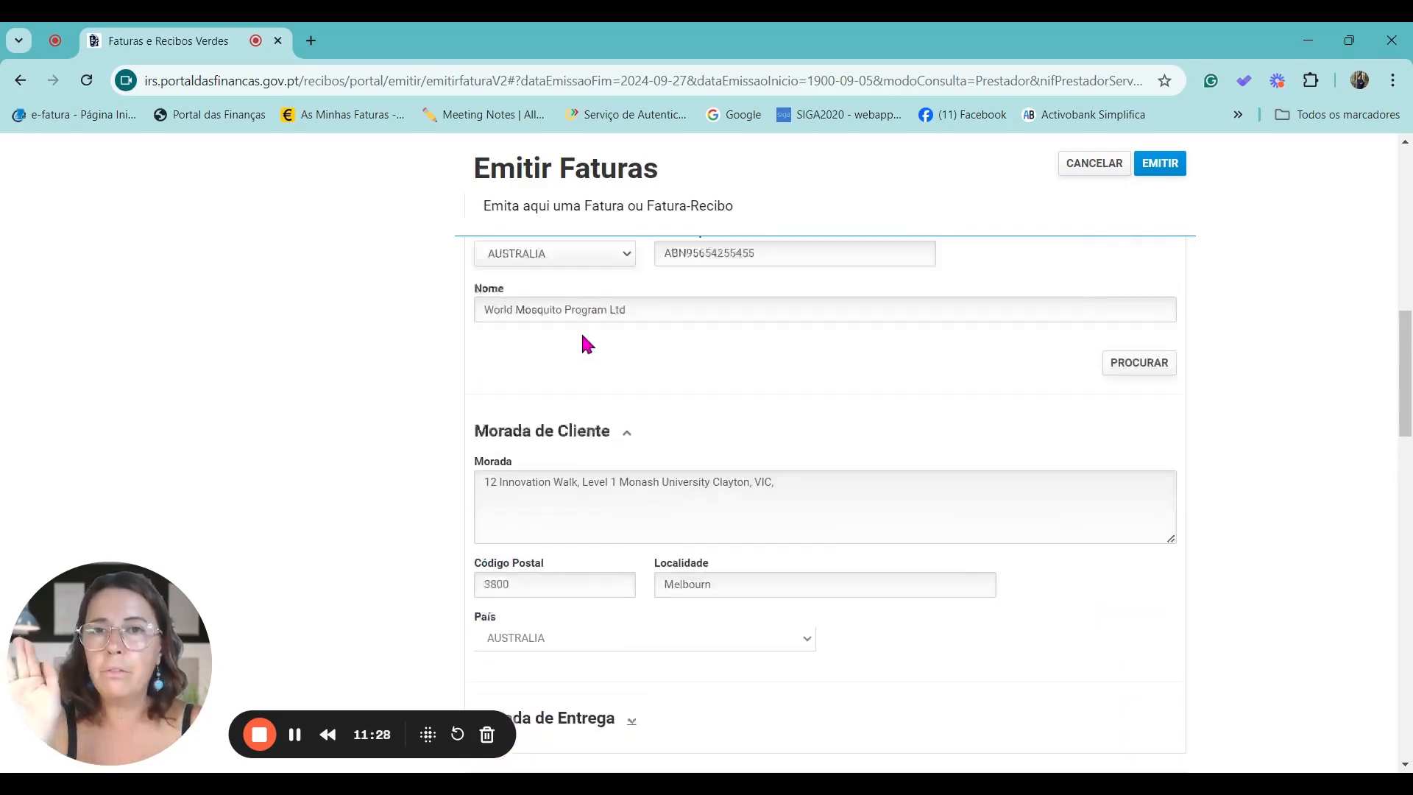
{"action": "left_click", "coordinate": [625, 431]}
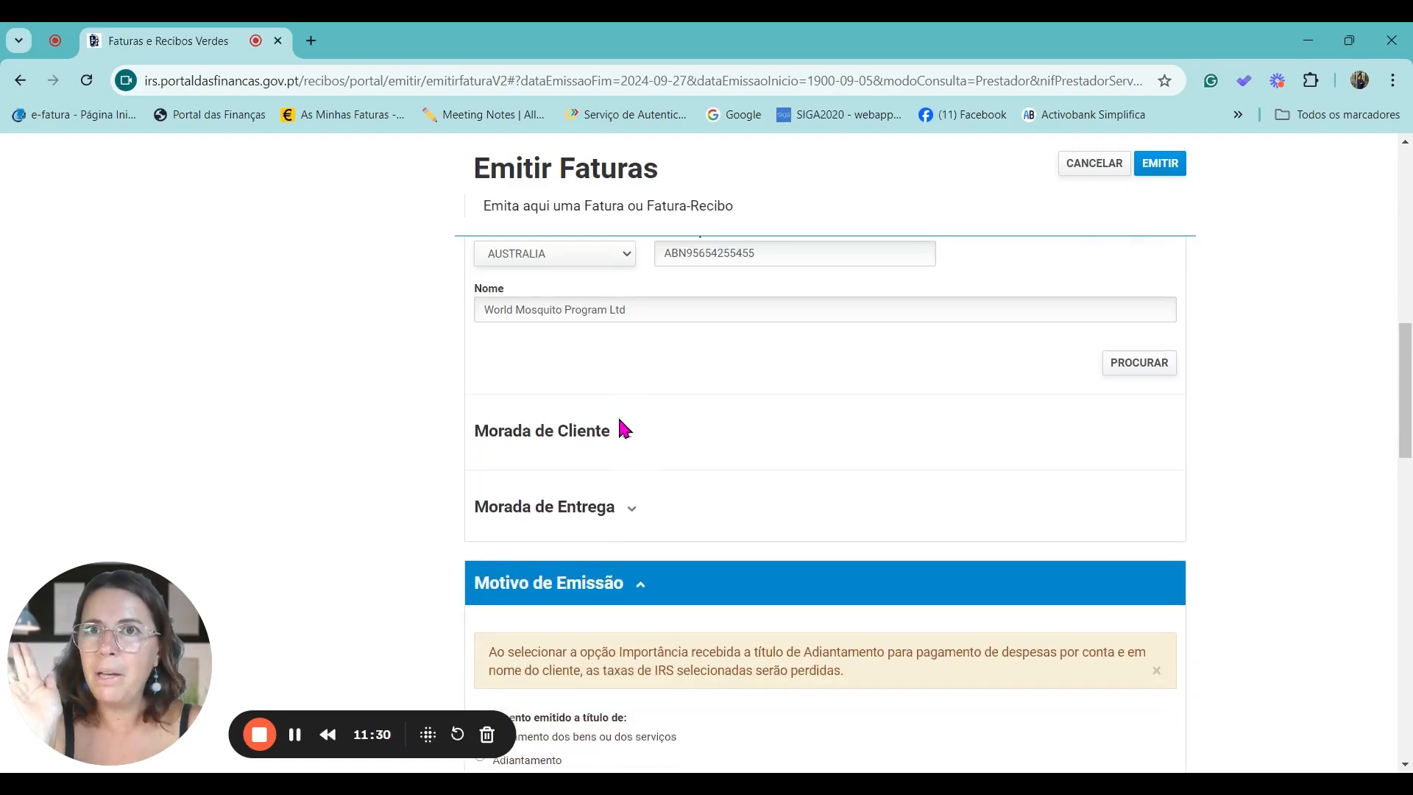
Step: Set the reason for issuing the document to Pagamento dos bens ou dos serviços
{"action": "scroll", "coordinate": [593, 485], "scroll_direction": "down", "scroll_amount": 1}
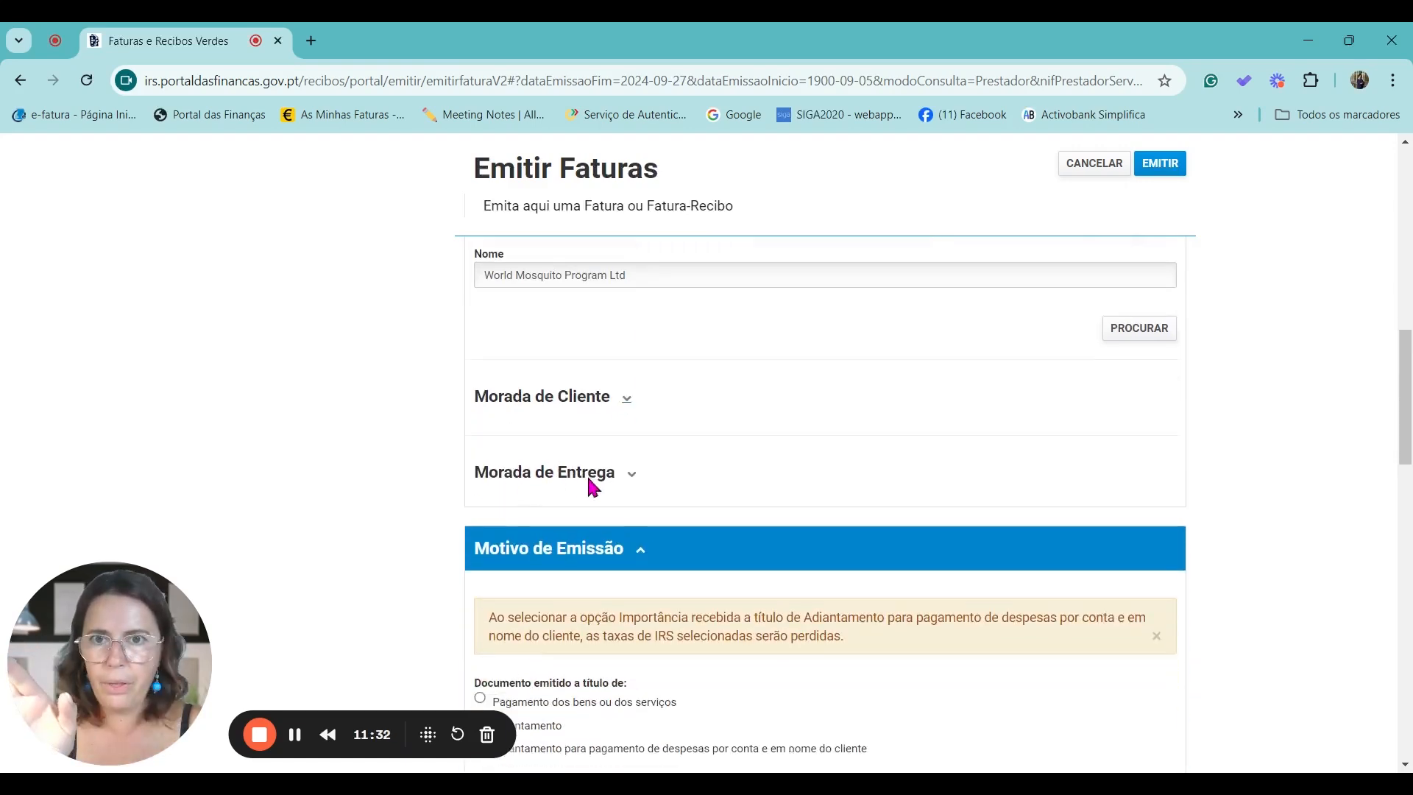
{"action": "scroll", "coordinate": [593, 486], "scroll_direction": "down", "scroll_amount": 4}
{"action": "scroll", "coordinate": [559, 306], "scroll_direction": "up", "scroll_amount": 1}
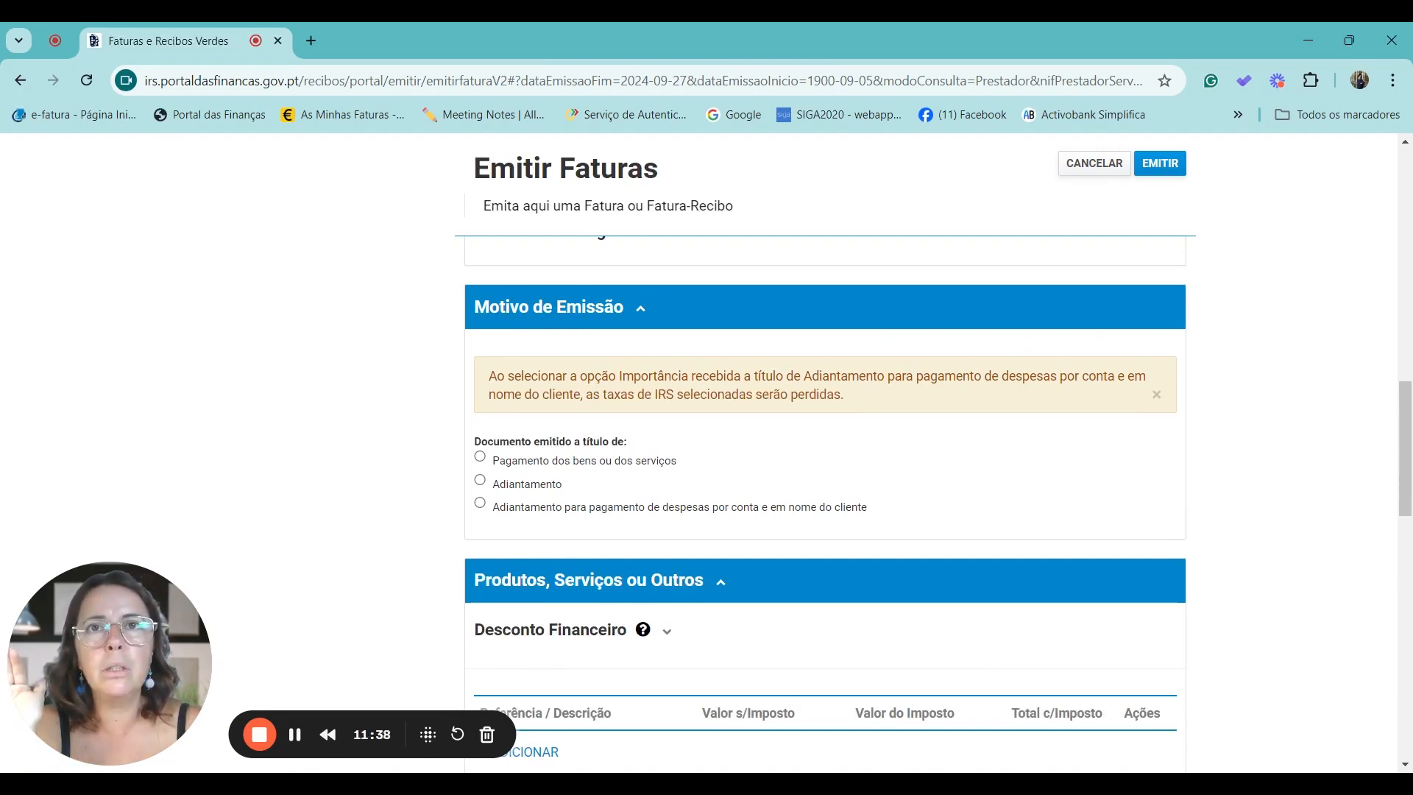
{"action": "left_click", "coordinate": [481, 459]}
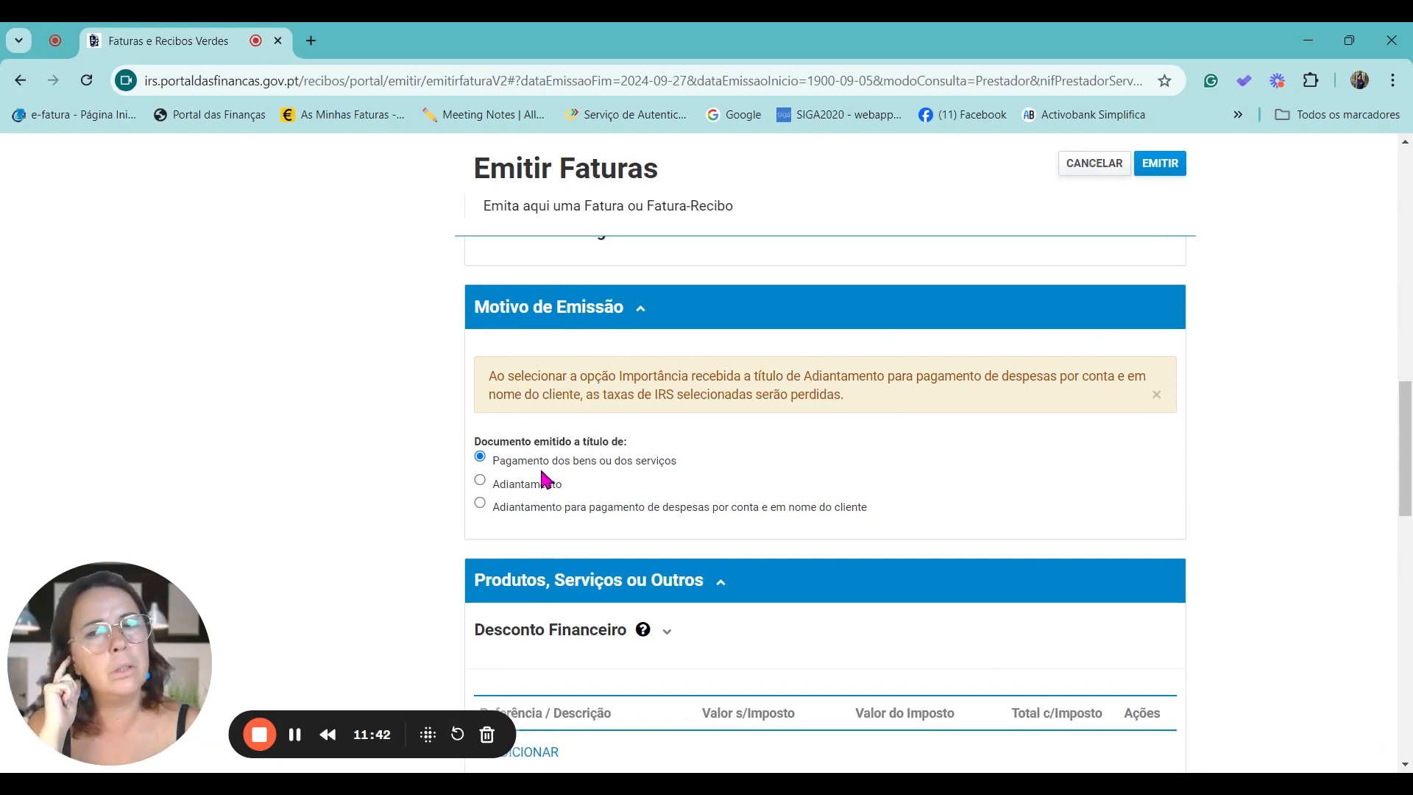
Step: Start a new product or service line and fill it with the catalogue's Serviço entry PS1
{"action": "scroll", "coordinate": [589, 468], "scroll_direction": "down", "scroll_amount": 3}
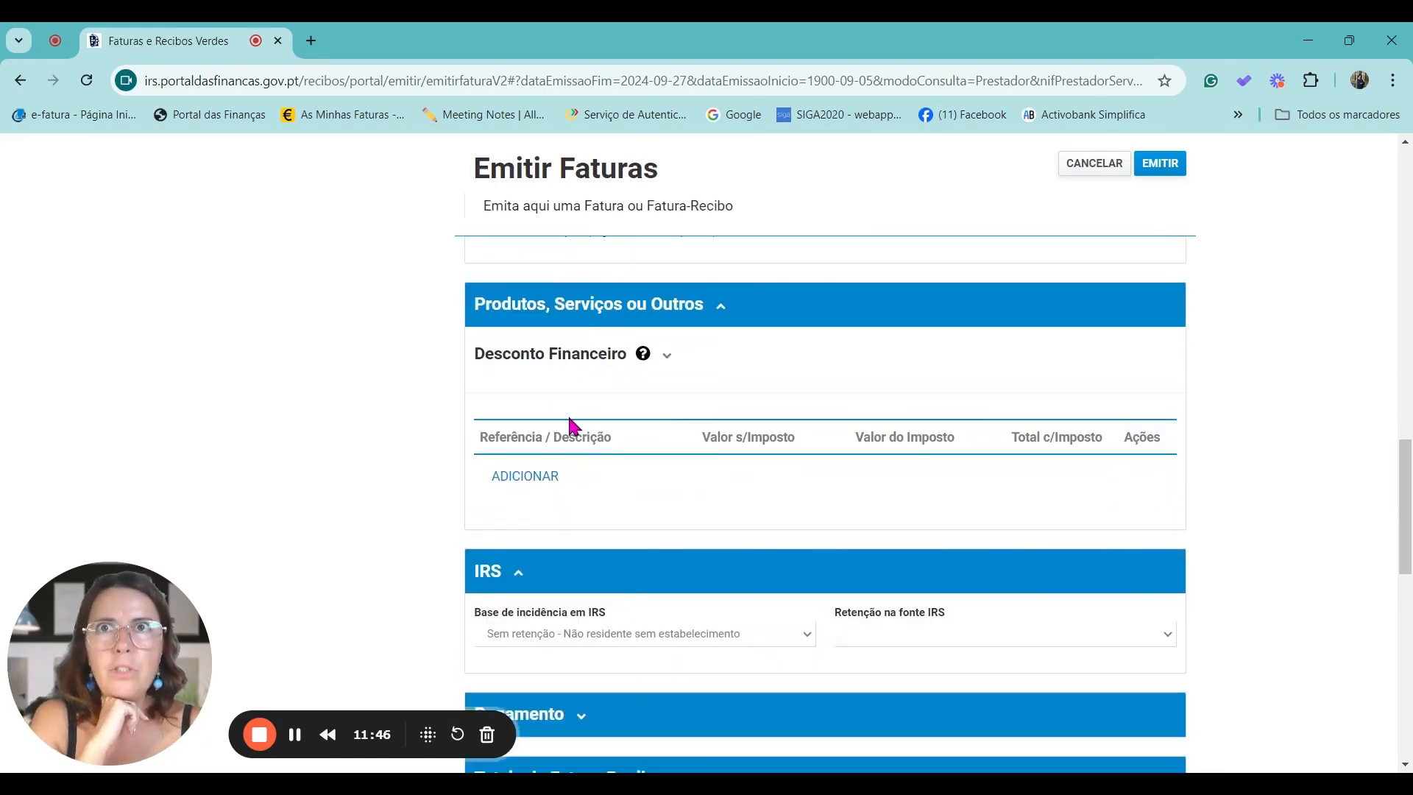
{"action": "left_click", "coordinate": [524, 478]}
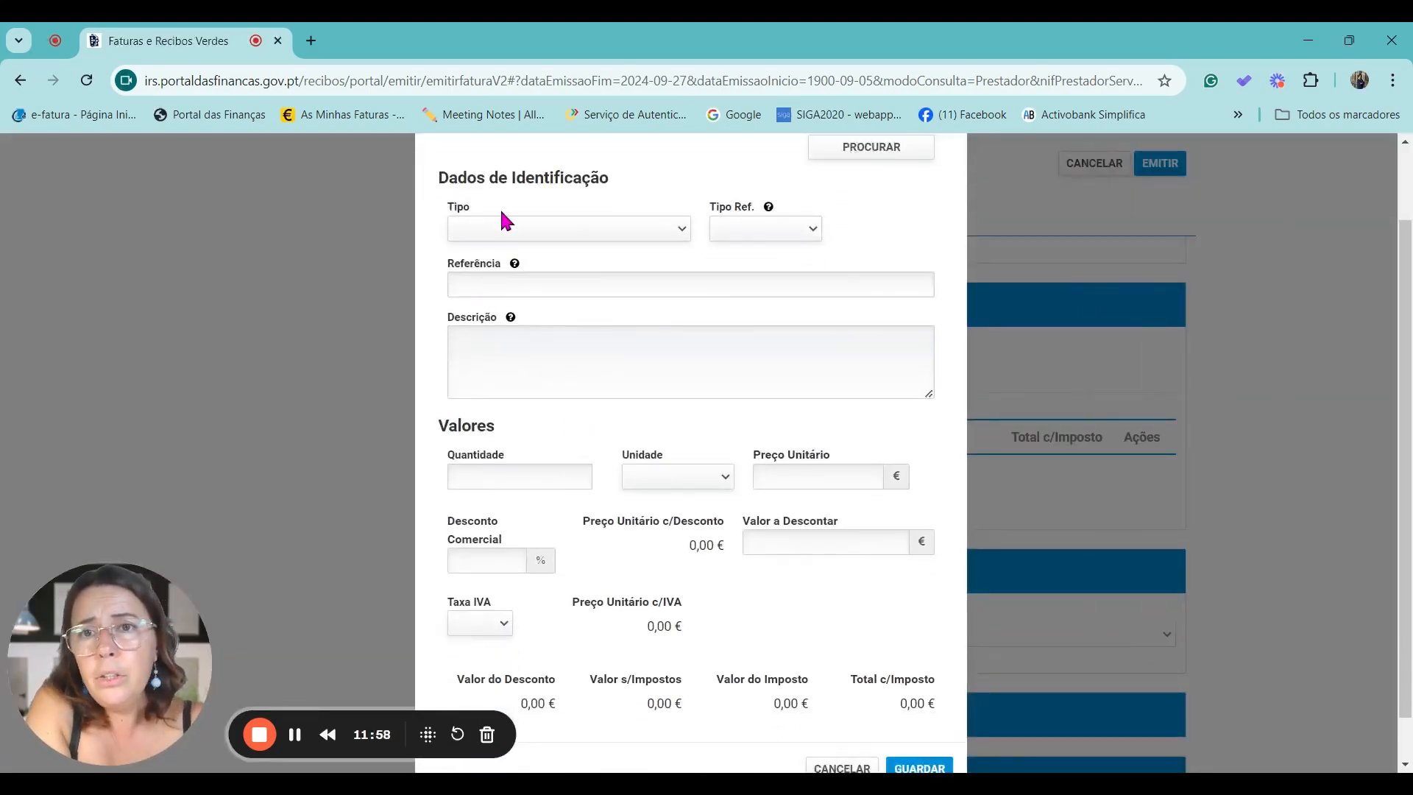
{"action": "left_click", "coordinate": [496, 234]}
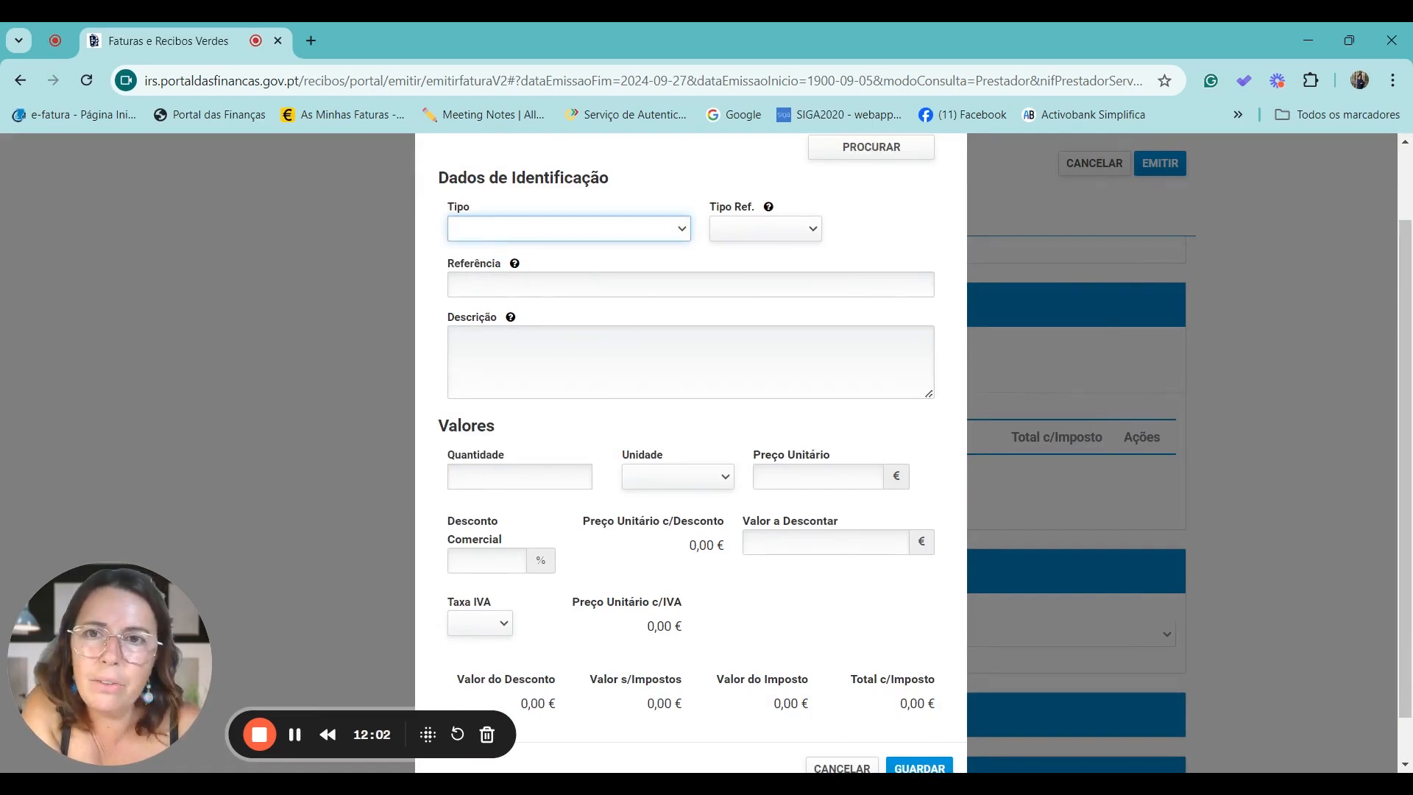
{"action": "left_click", "coordinate": [608, 259]}
{"action": "left_click", "coordinate": [873, 151]}
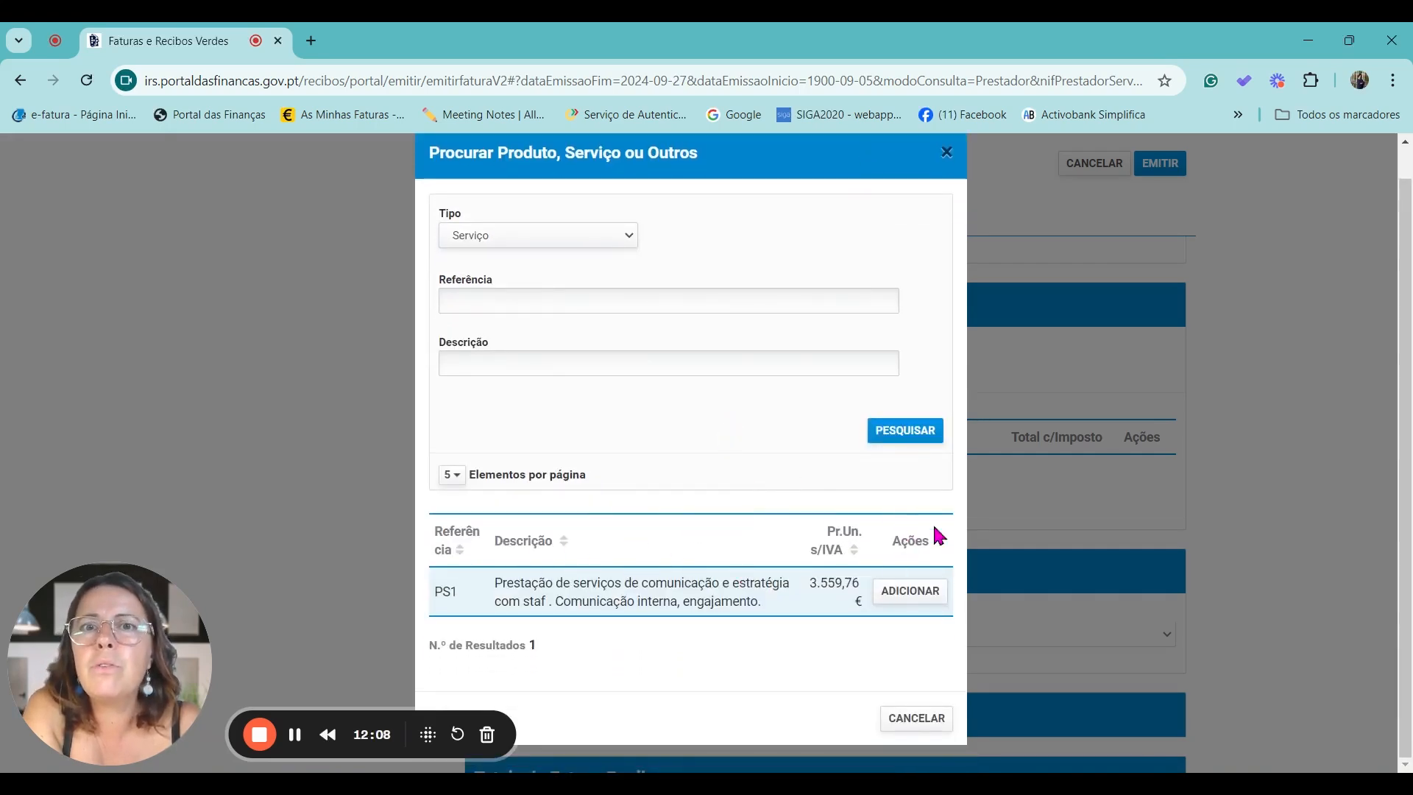
{"action": "left_click", "coordinate": [926, 597]}
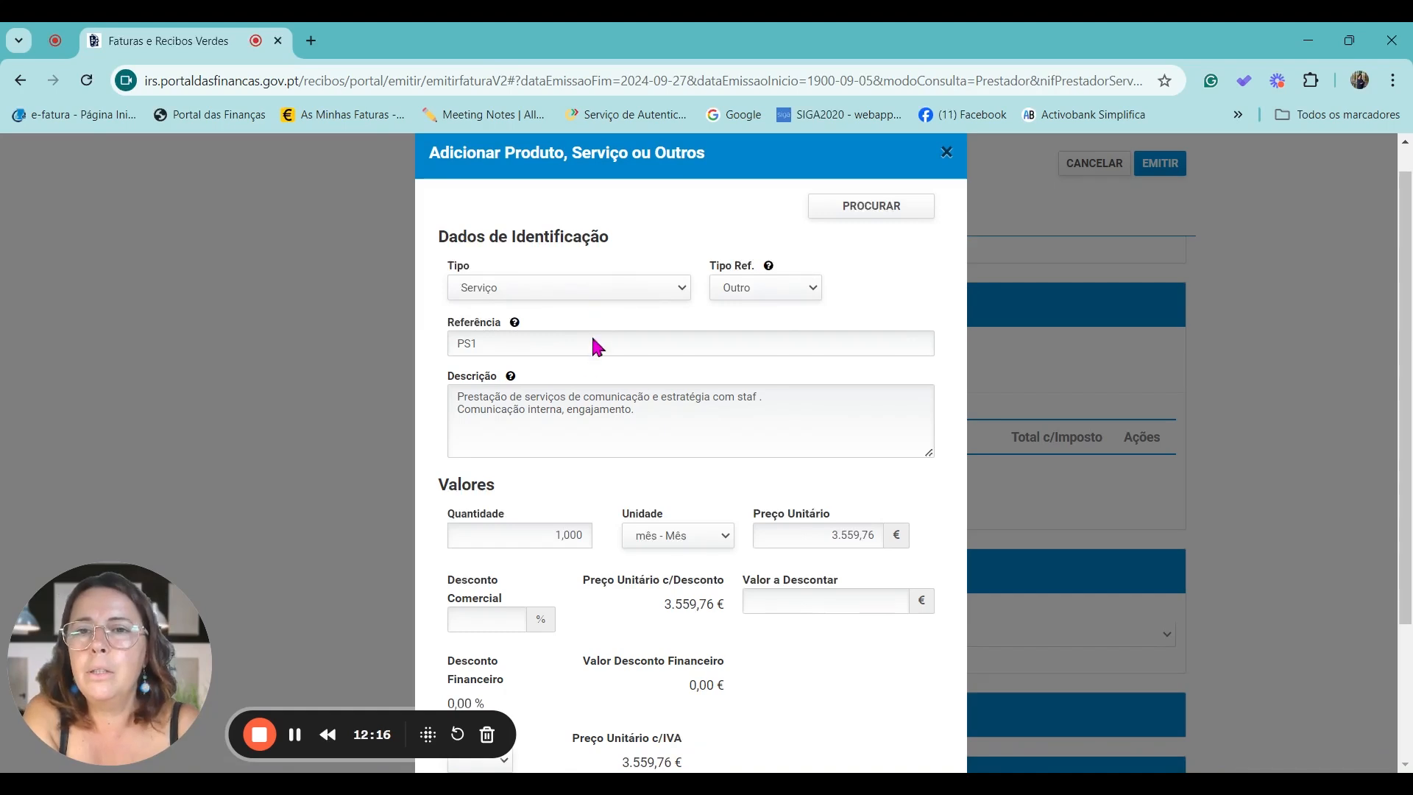
Step: Clear the service line's Preço Unitário and re-enter it as 3.559,76 €
{"action": "scroll", "coordinate": [587, 410], "scroll_direction": "down", "scroll_amount": 1}
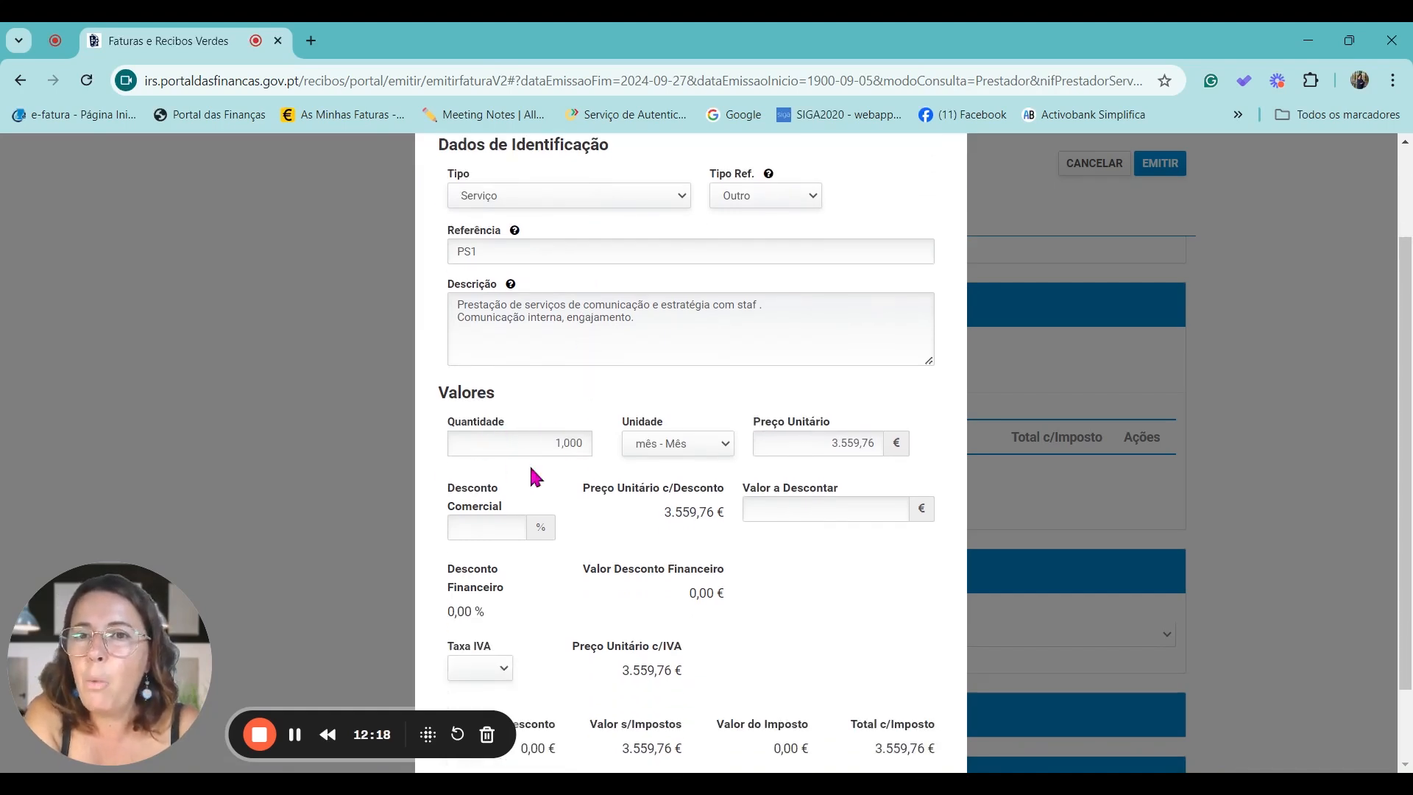
{"action": "left_click", "coordinate": [854, 444]}
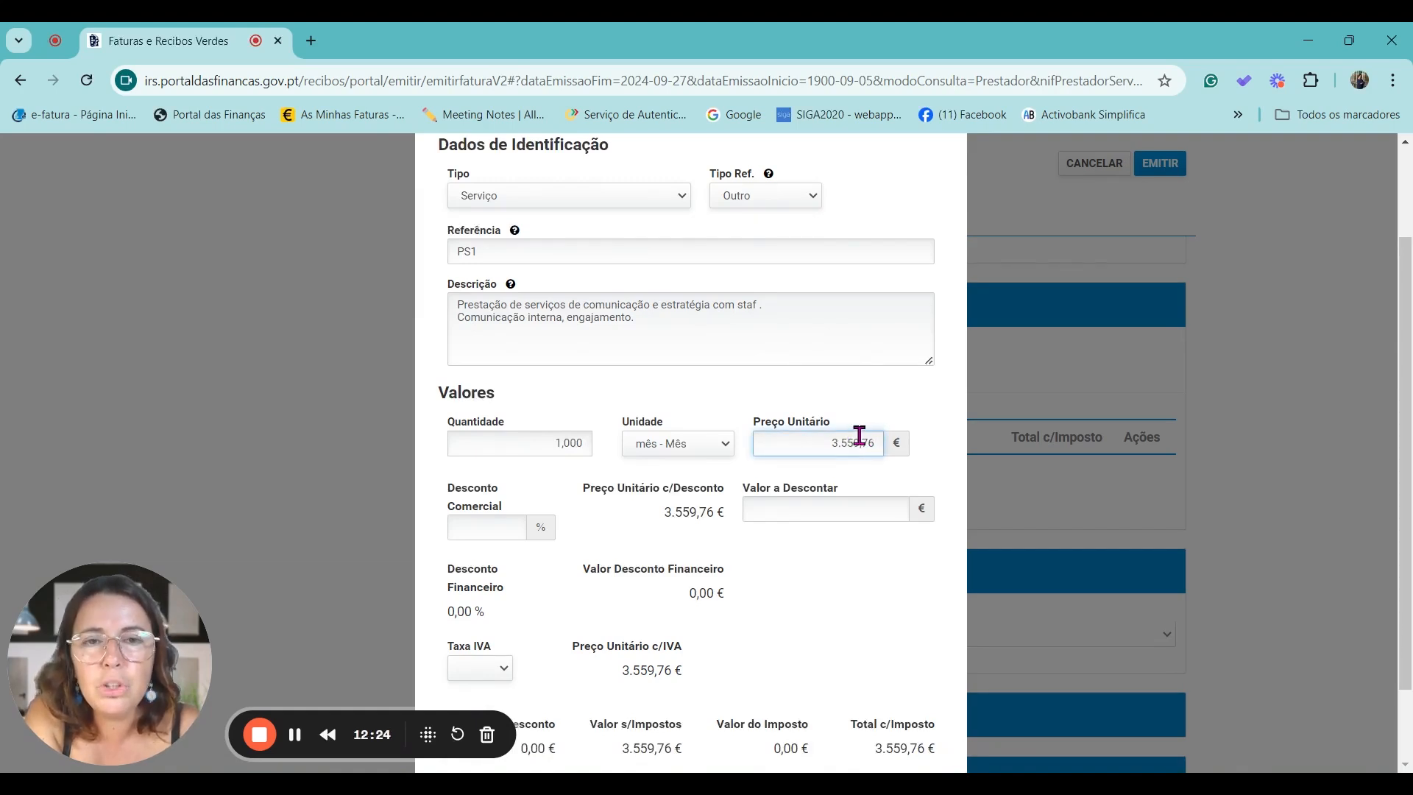
{"action": "key", "text": "BackSpace"}
{"action": "key", "text": "BackSpace"}
{"action": "key", "text": "BackSpace"}
{"action": "key", "text": "BackSpace"}
{"action": "key", "text": "BackSpace"}
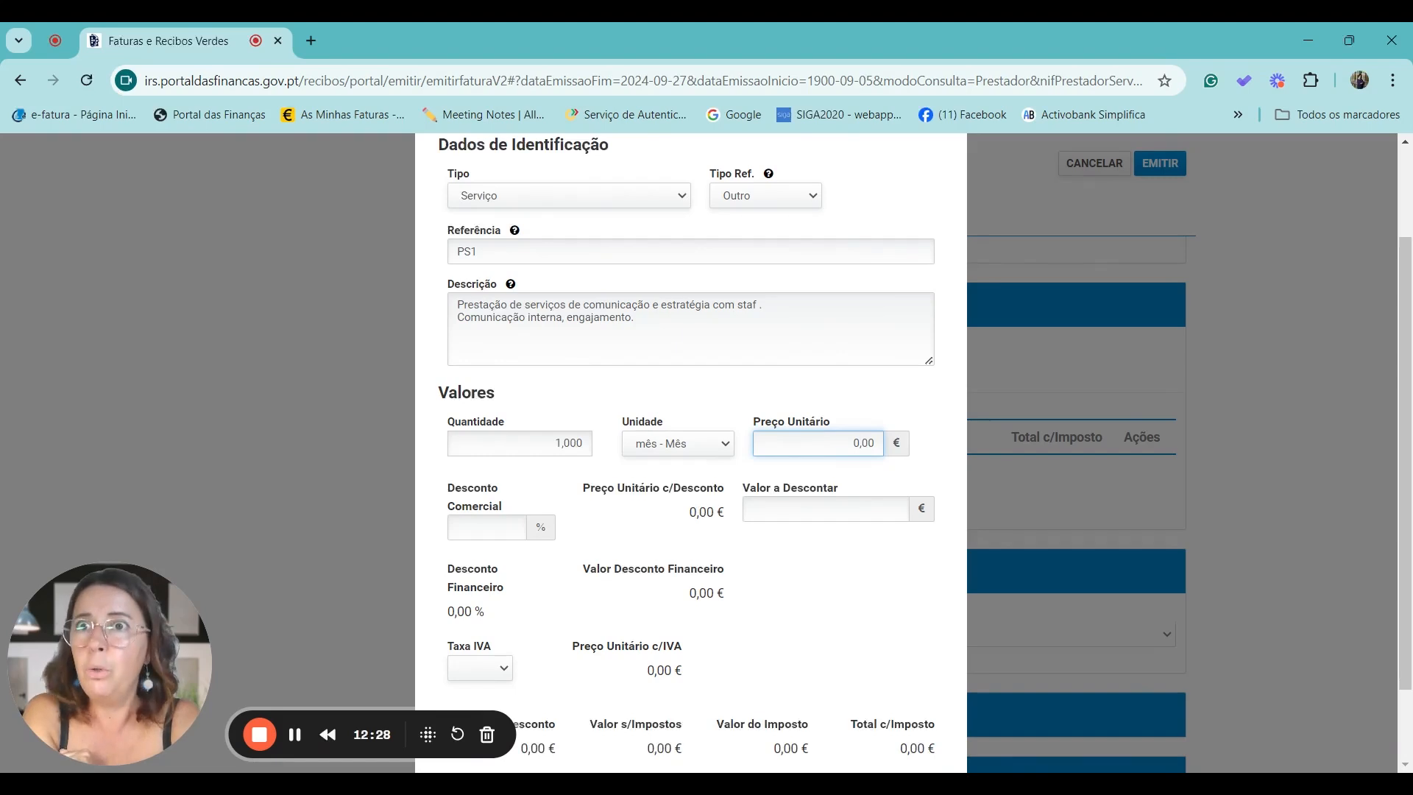
{"action": "type", "text": "3"}
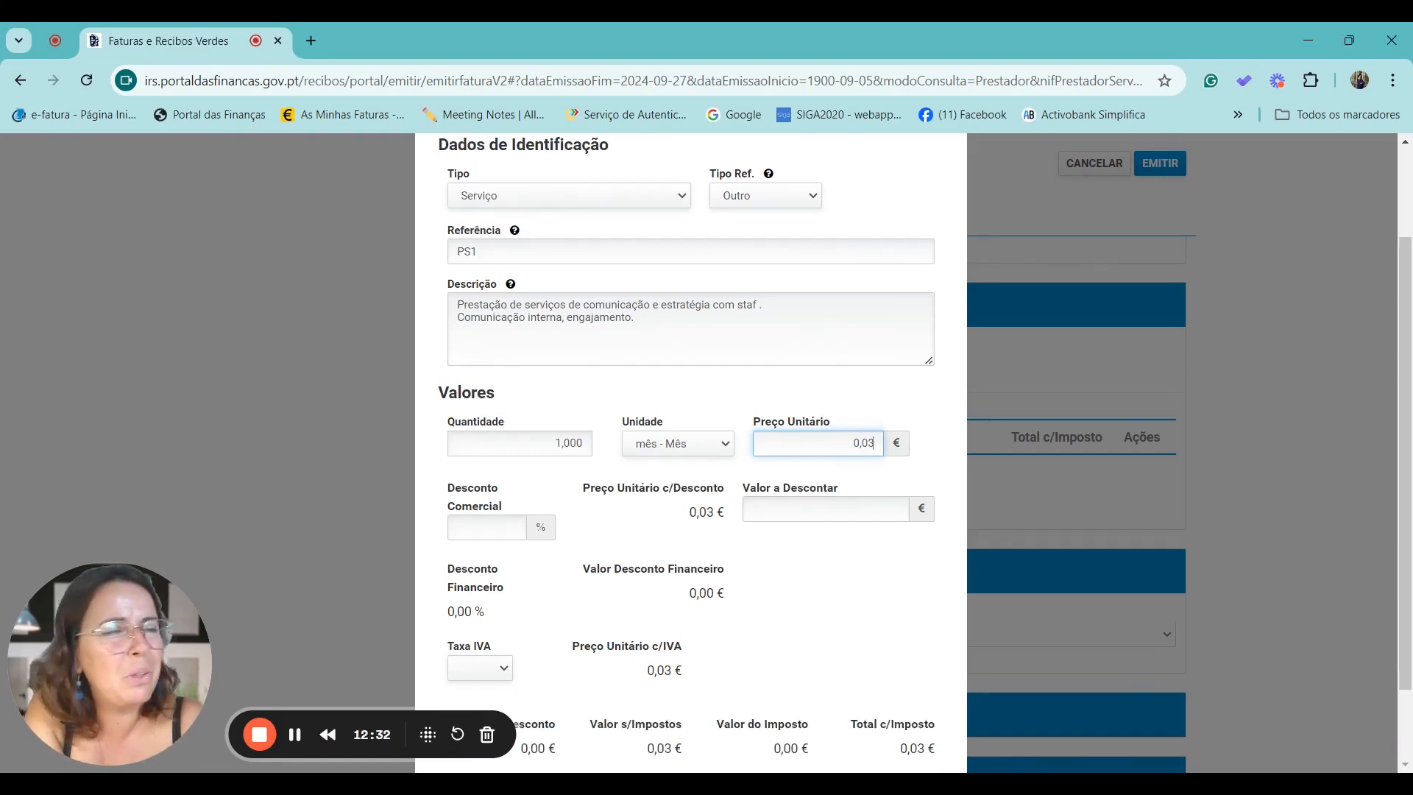
{"action": "type", "text": ".559,"}
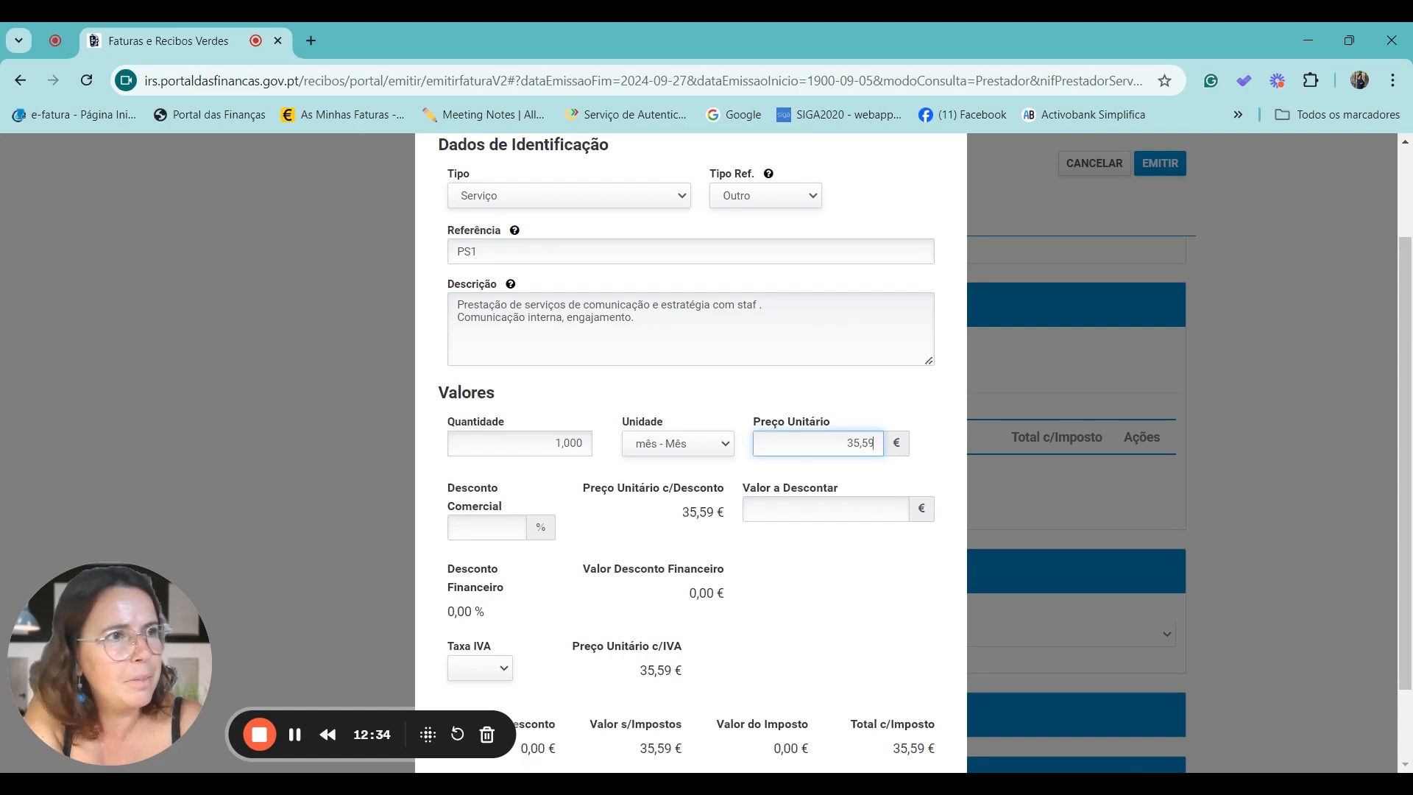
{"action": "type", "text": "76"}
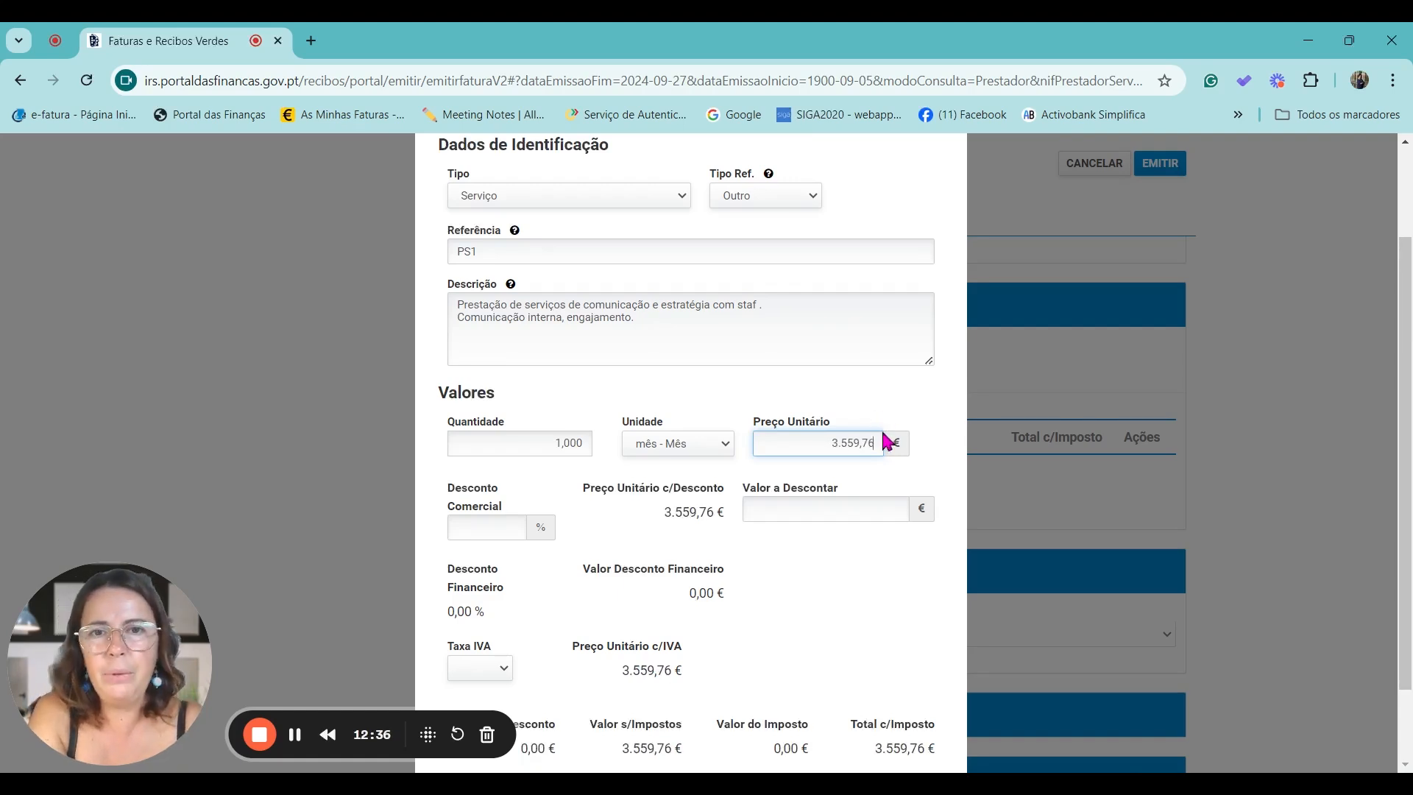
Step: Set the line's Taxa IVA to 0% with the exemption reason IVA-autoliquidação-Artº 6º nº6 alínea a), and save the line
{"action": "scroll", "coordinate": [624, 374], "scroll_direction": "down", "scroll_amount": 1}
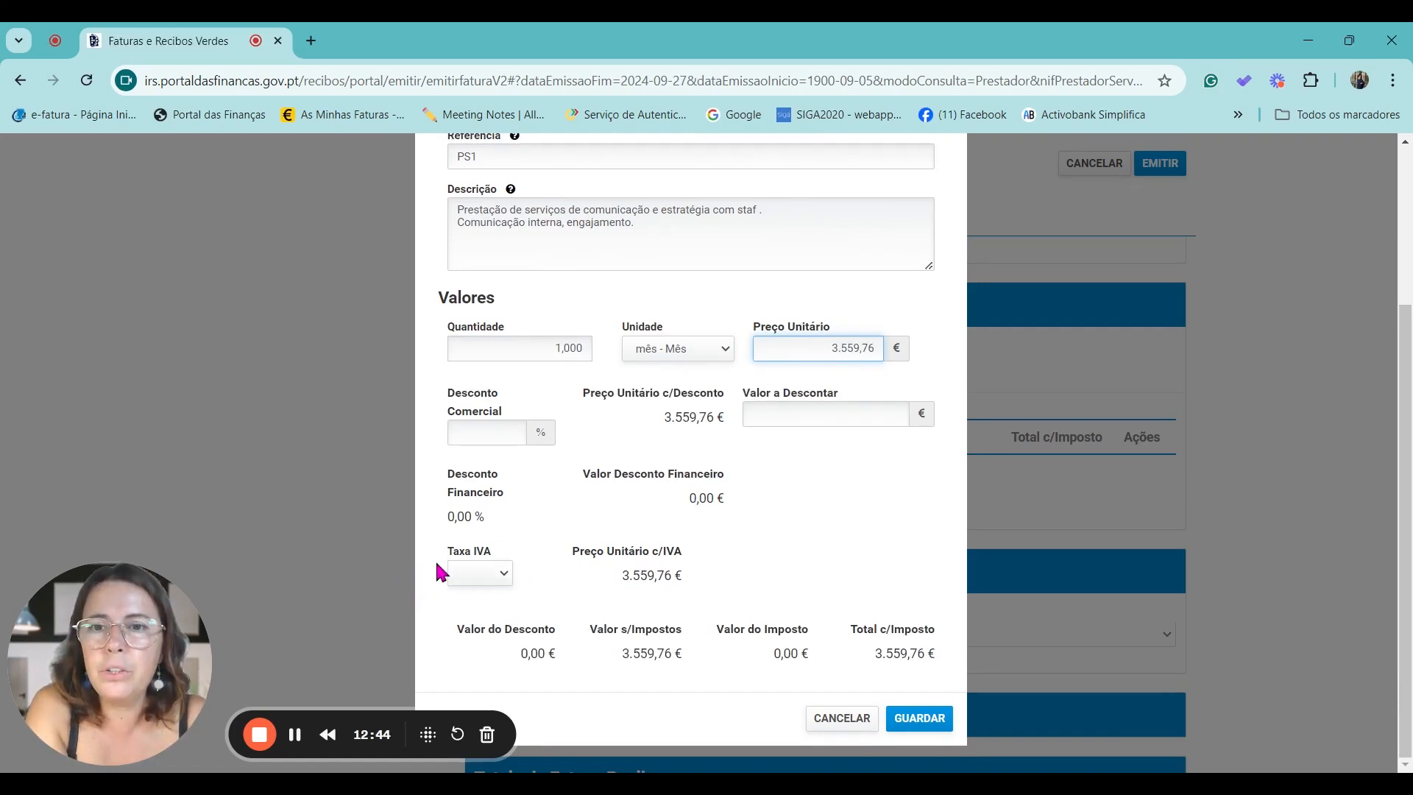
{"action": "left_click", "coordinate": [484, 572]}
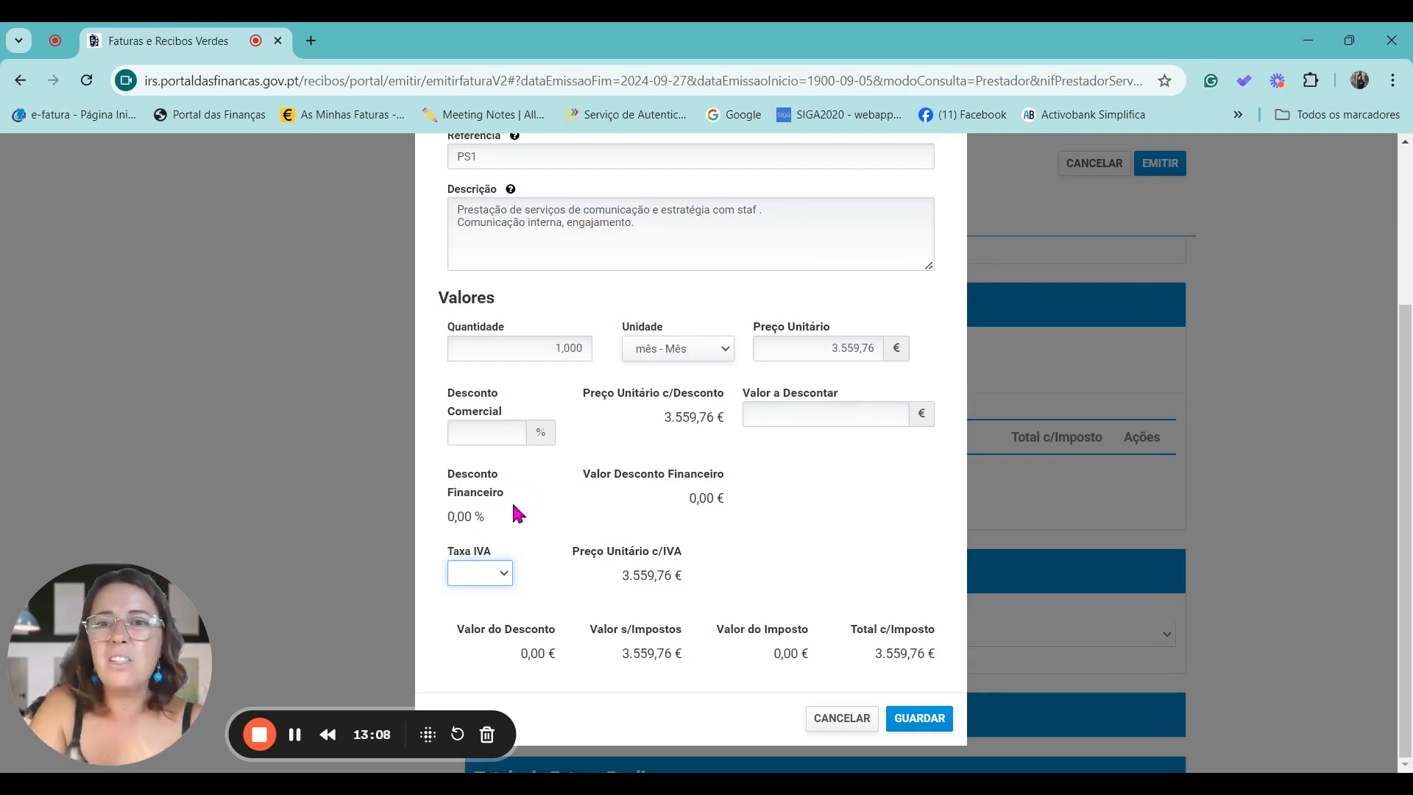
{"action": "left_click", "coordinate": [471, 521]}
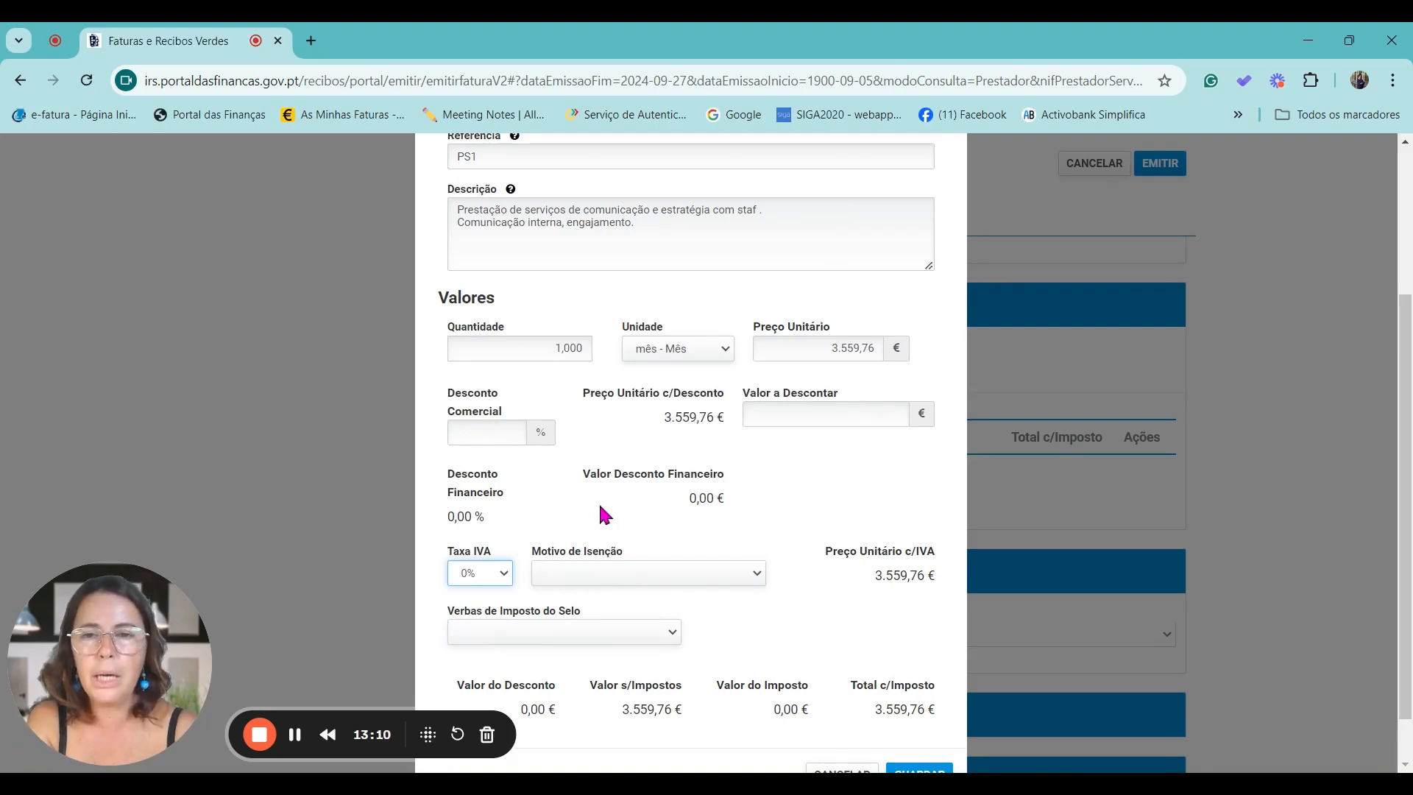
{"action": "scroll", "coordinate": [598, 500], "scroll_direction": "down", "scroll_amount": 1}
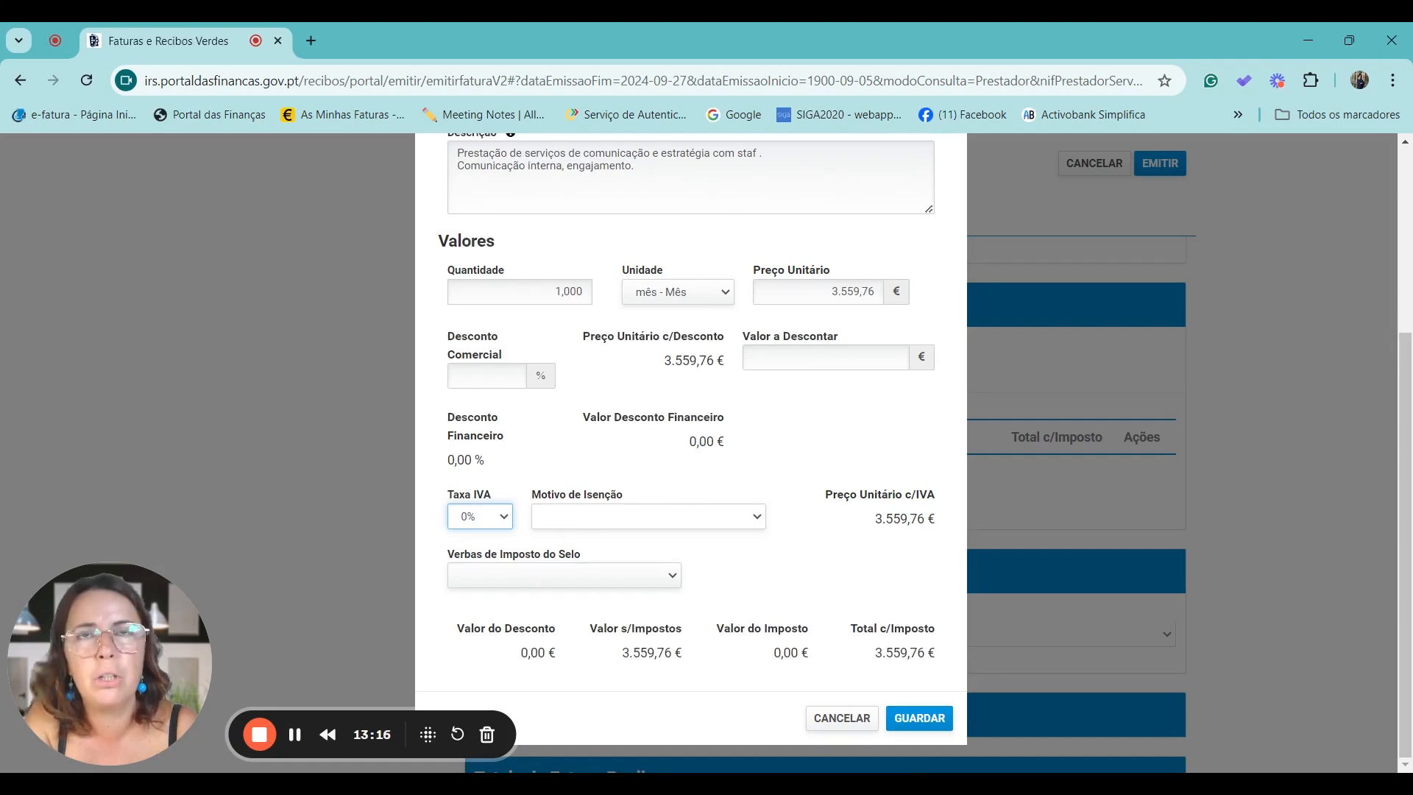
{"action": "left_click", "coordinate": [567, 512]}
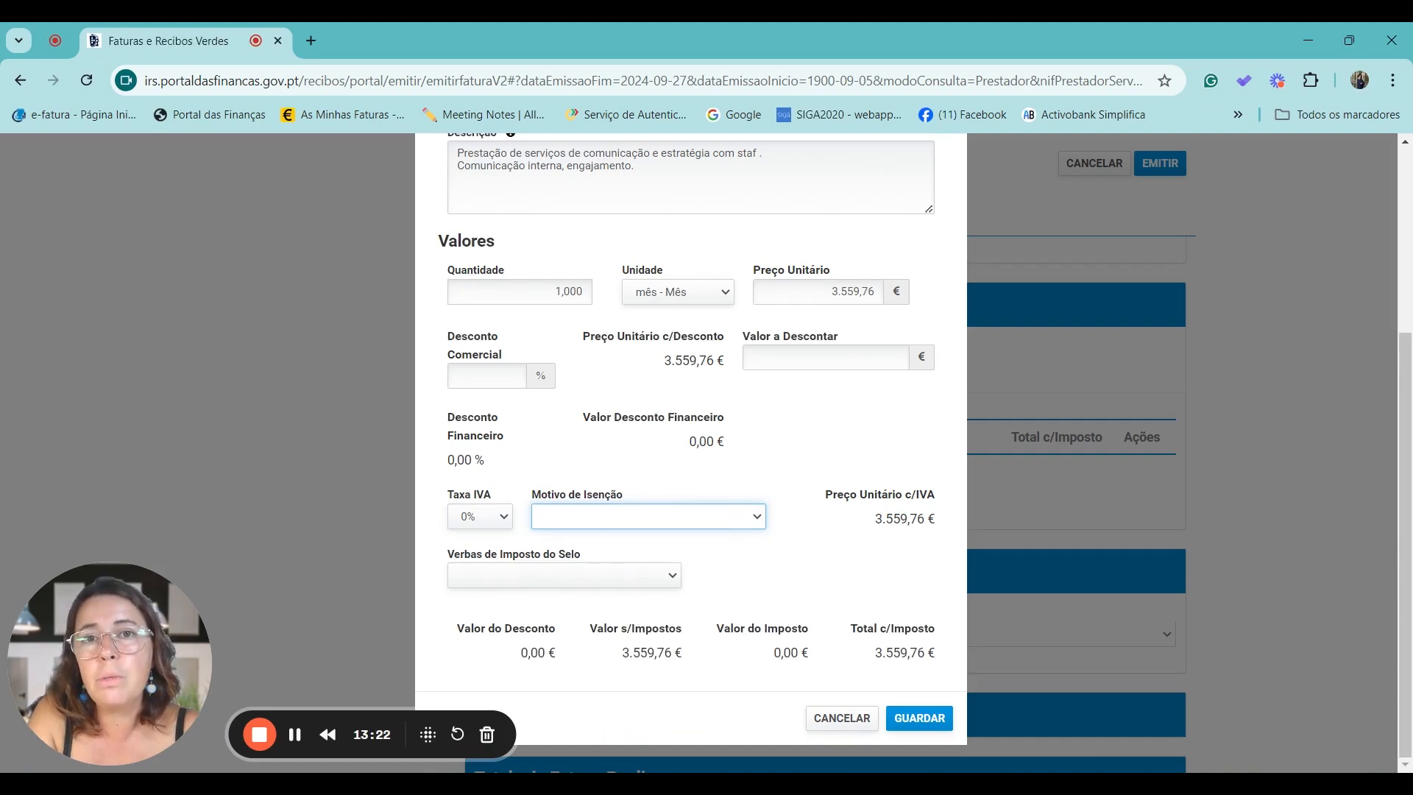
{"action": "left_click", "coordinate": [704, 511]}
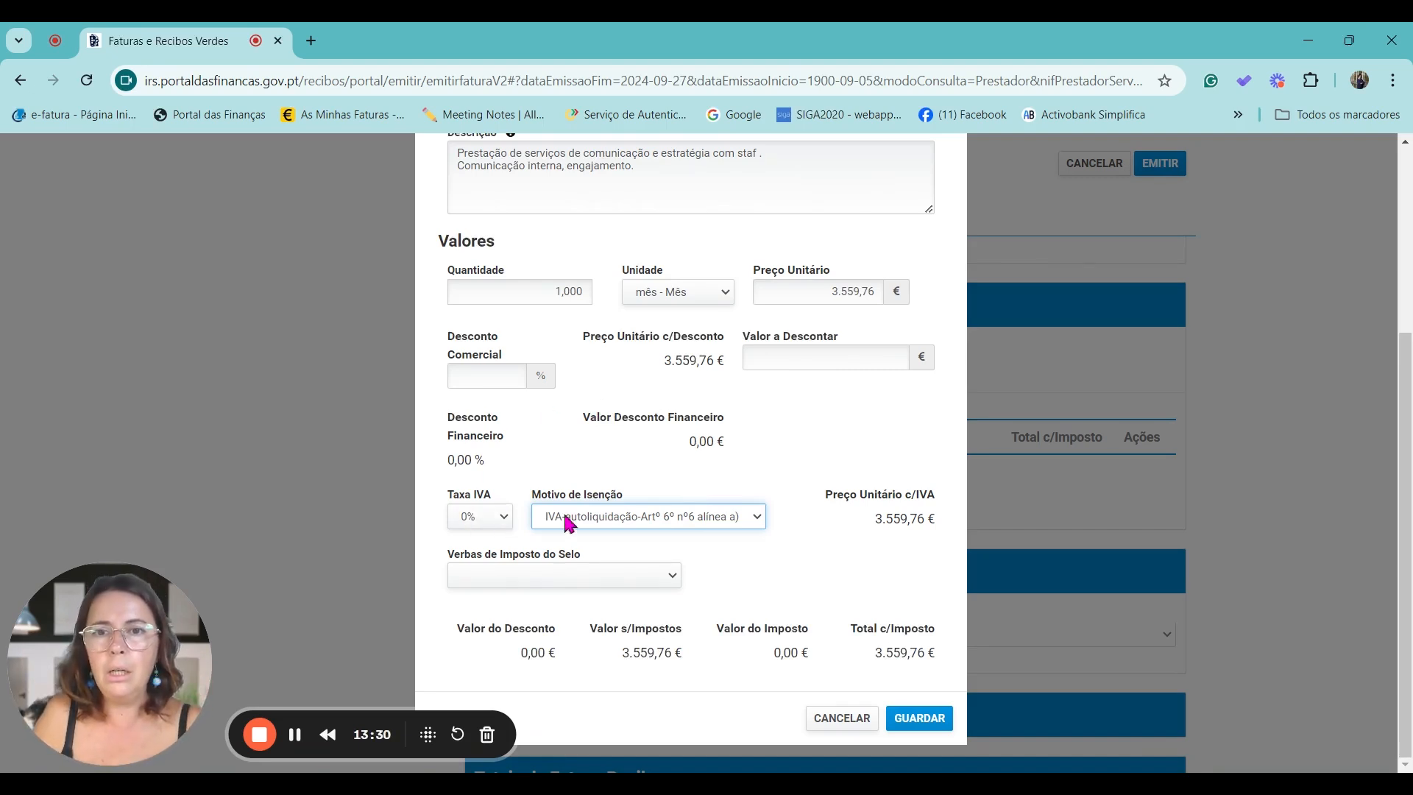
{"action": "scroll", "coordinate": [565, 442], "scroll_direction": "up", "scroll_amount": 4}
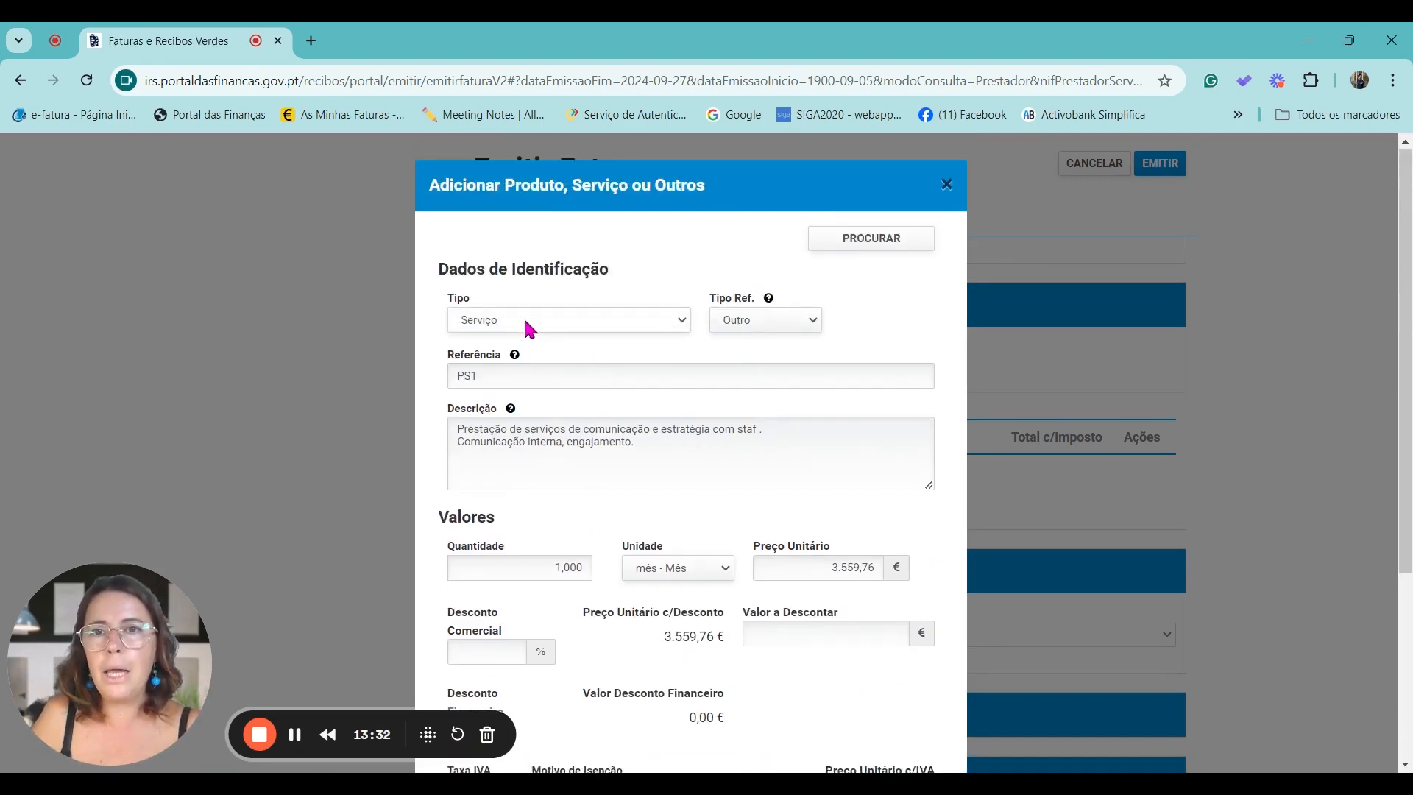
{"action": "scroll", "coordinate": [928, 537], "scroll_direction": "down", "scroll_amount": 1}
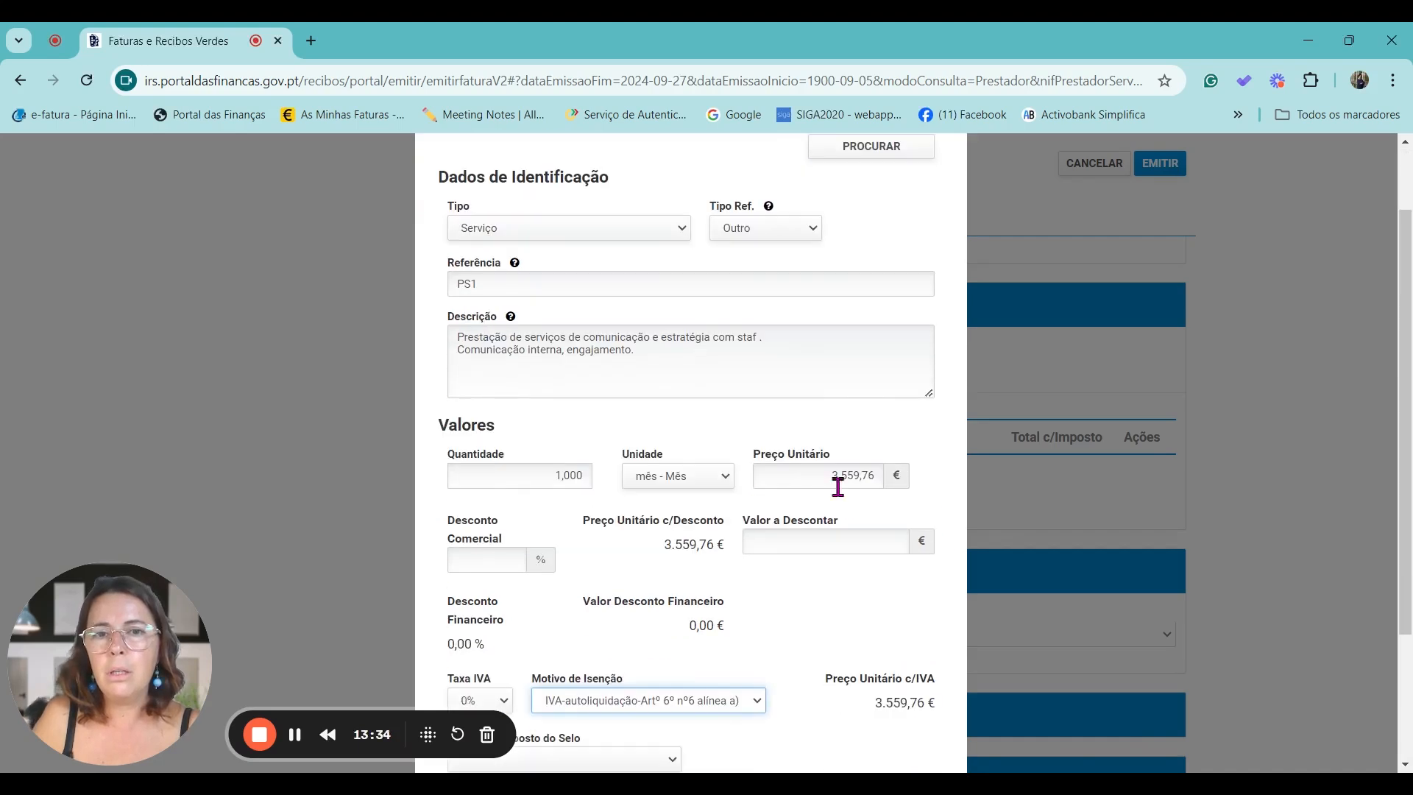
{"action": "scroll", "coordinate": [839, 478], "scroll_direction": "down", "scroll_amount": 2}
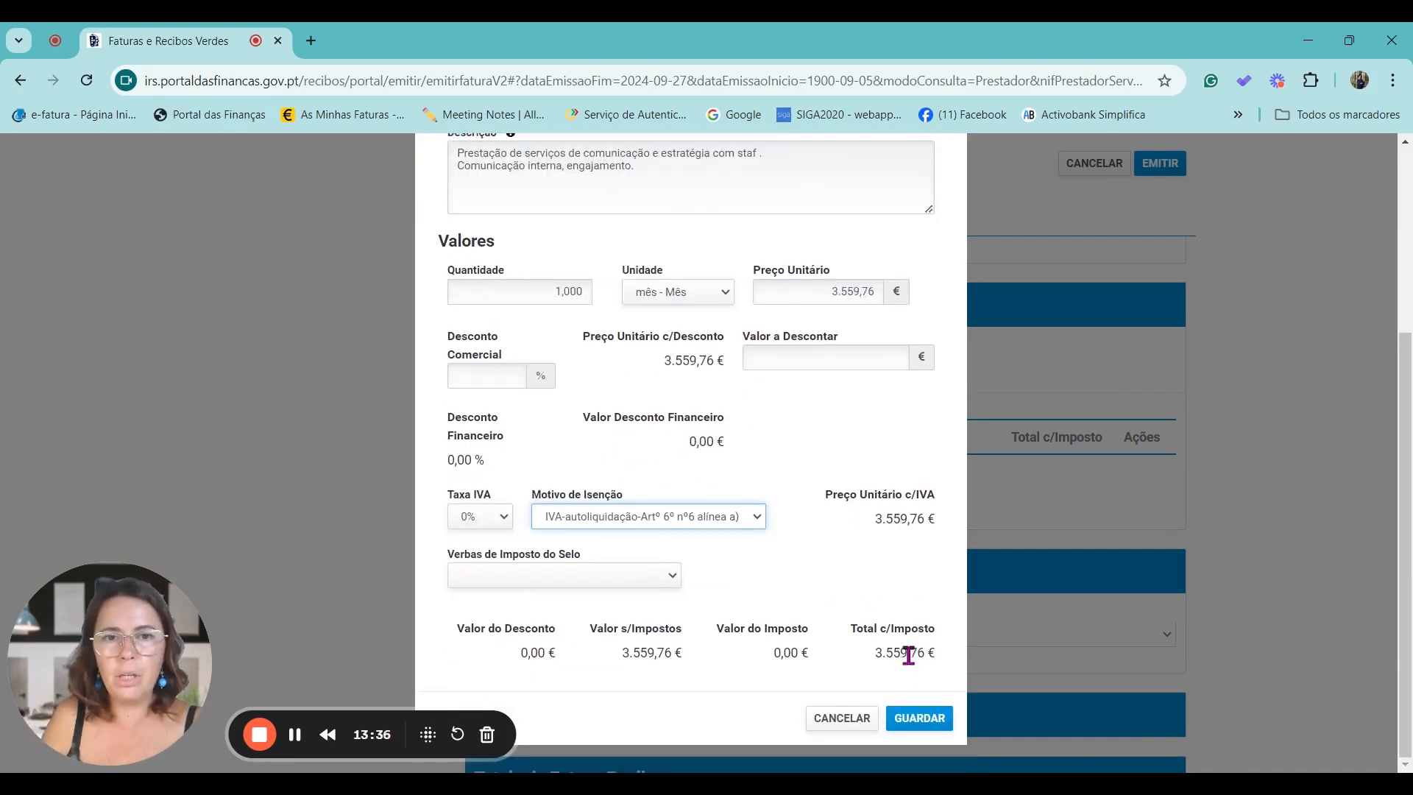
{"action": "left_click", "coordinate": [922, 719]}
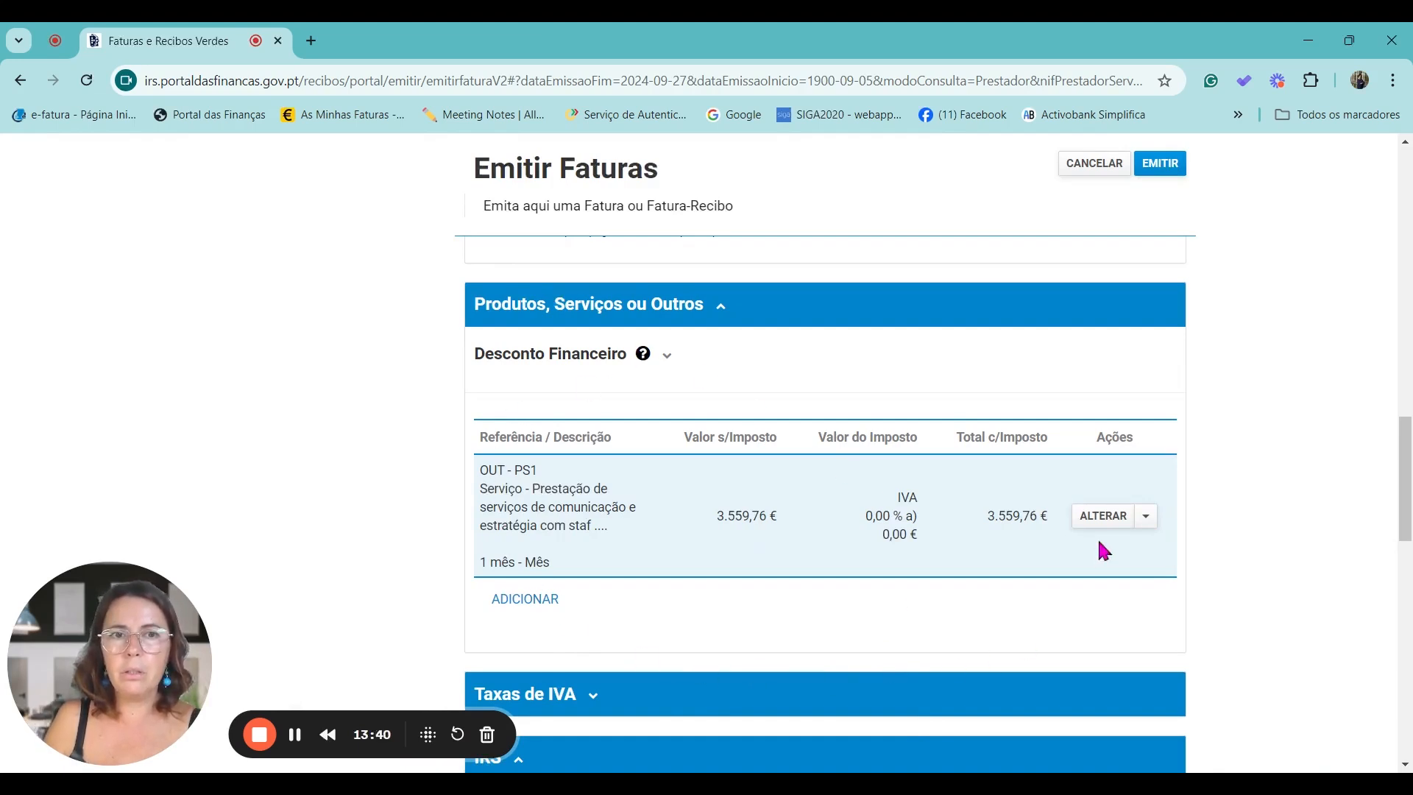
Step: Expand the Taxas de IVA section and review it together with the IRS base and withholding fields
{"action": "scroll", "coordinate": [843, 412], "scroll_direction": "down", "scroll_amount": 3}
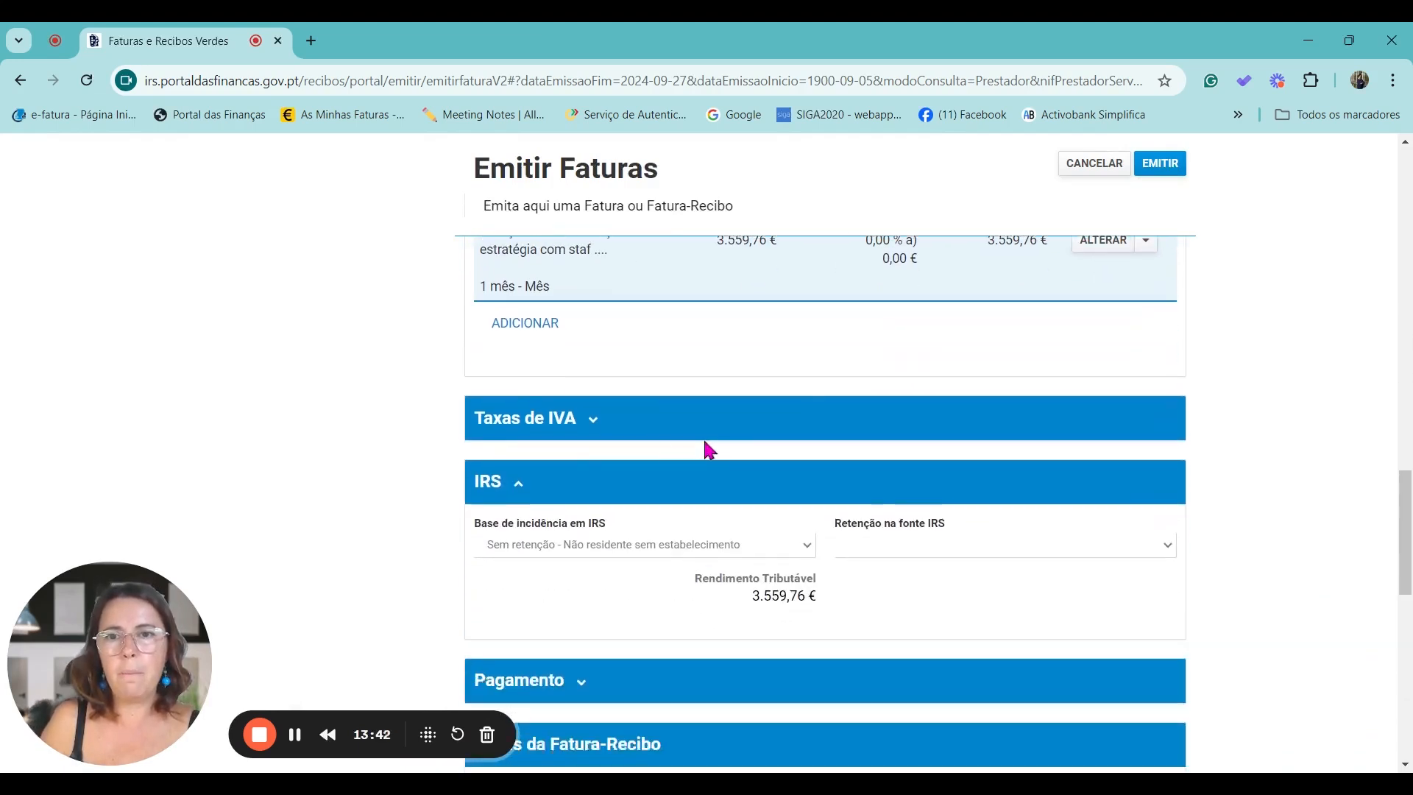
{"action": "left_click", "coordinate": [598, 423]}
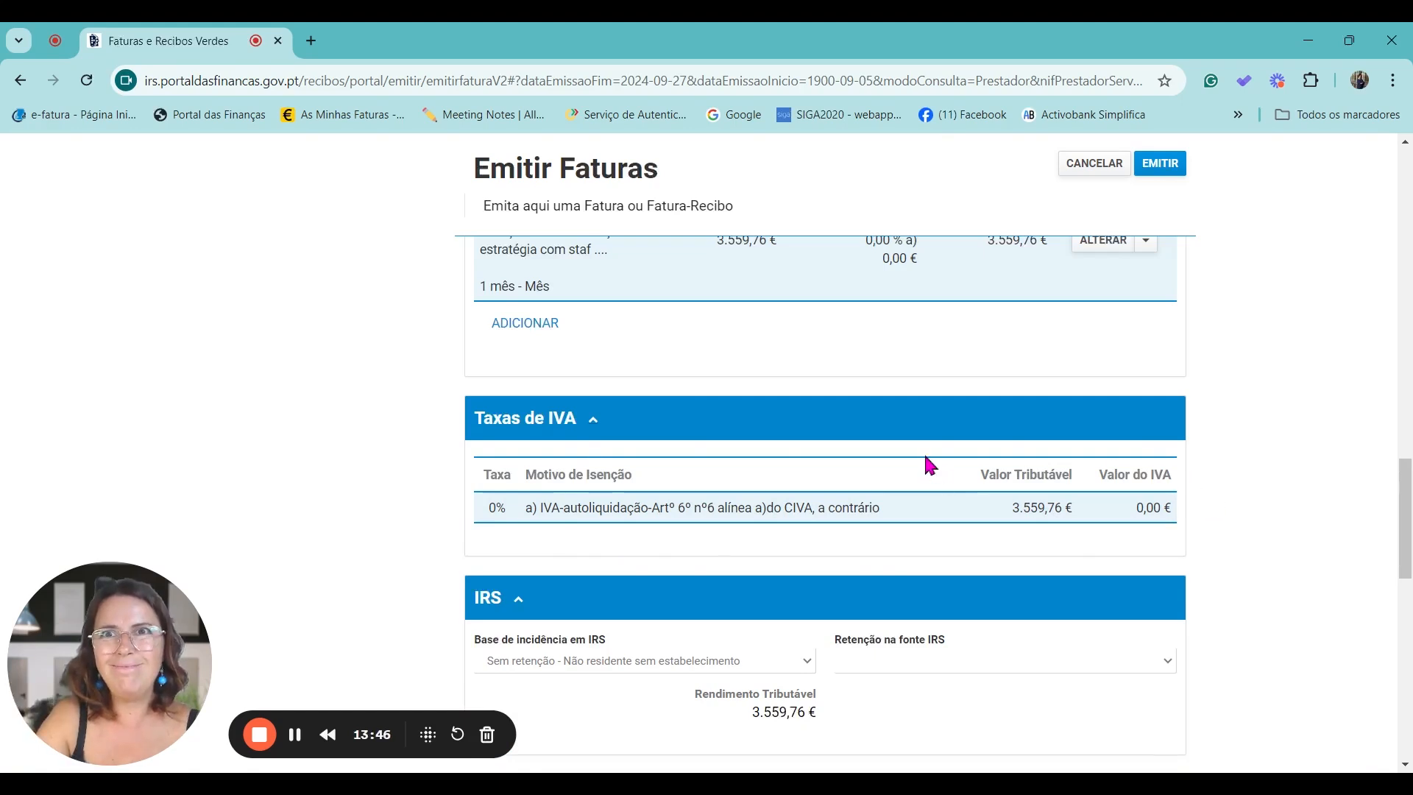
{"action": "scroll", "coordinate": [847, 423], "scroll_direction": "down", "scroll_amount": 3}
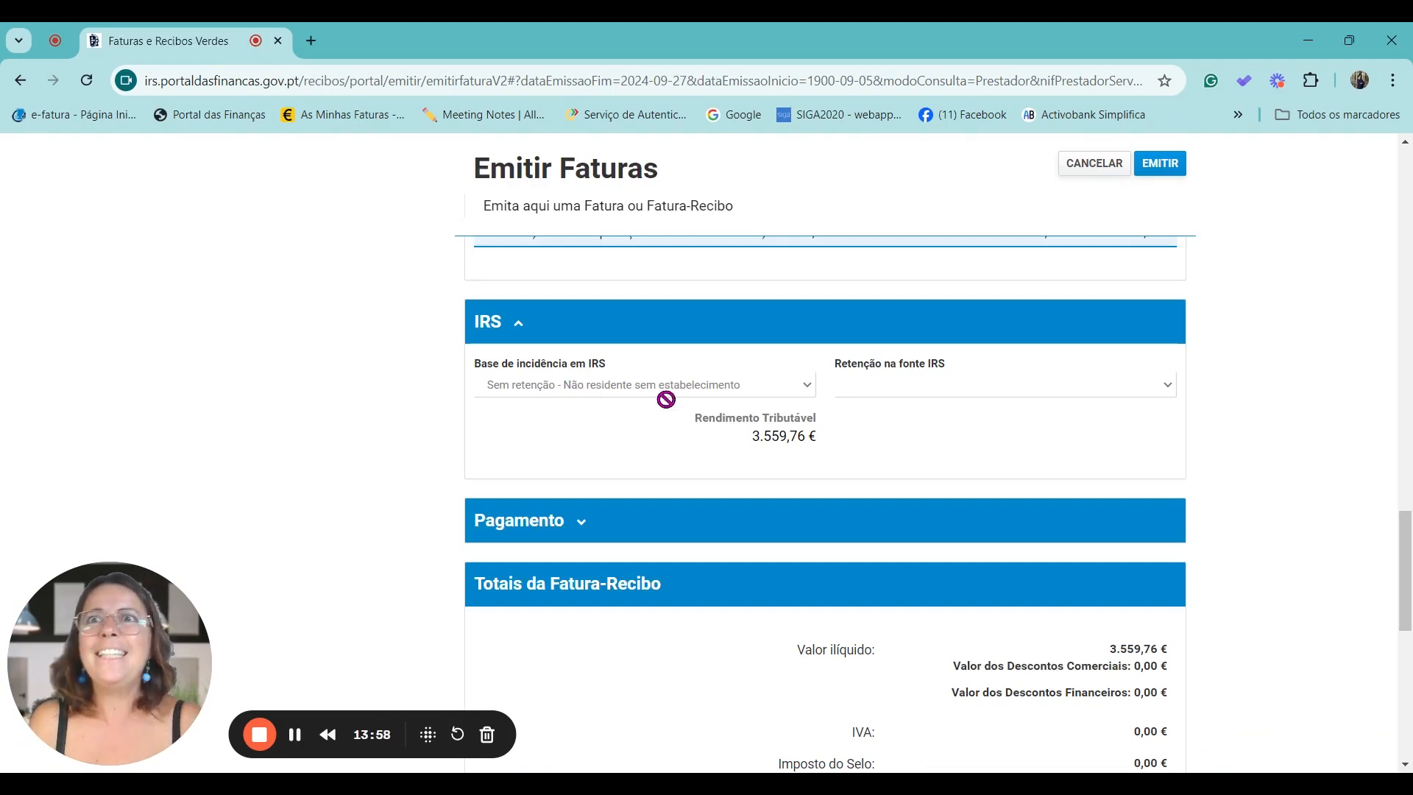
{"action": "scroll", "coordinate": [666, 400], "scroll_direction": "up", "scroll_amount": 1}
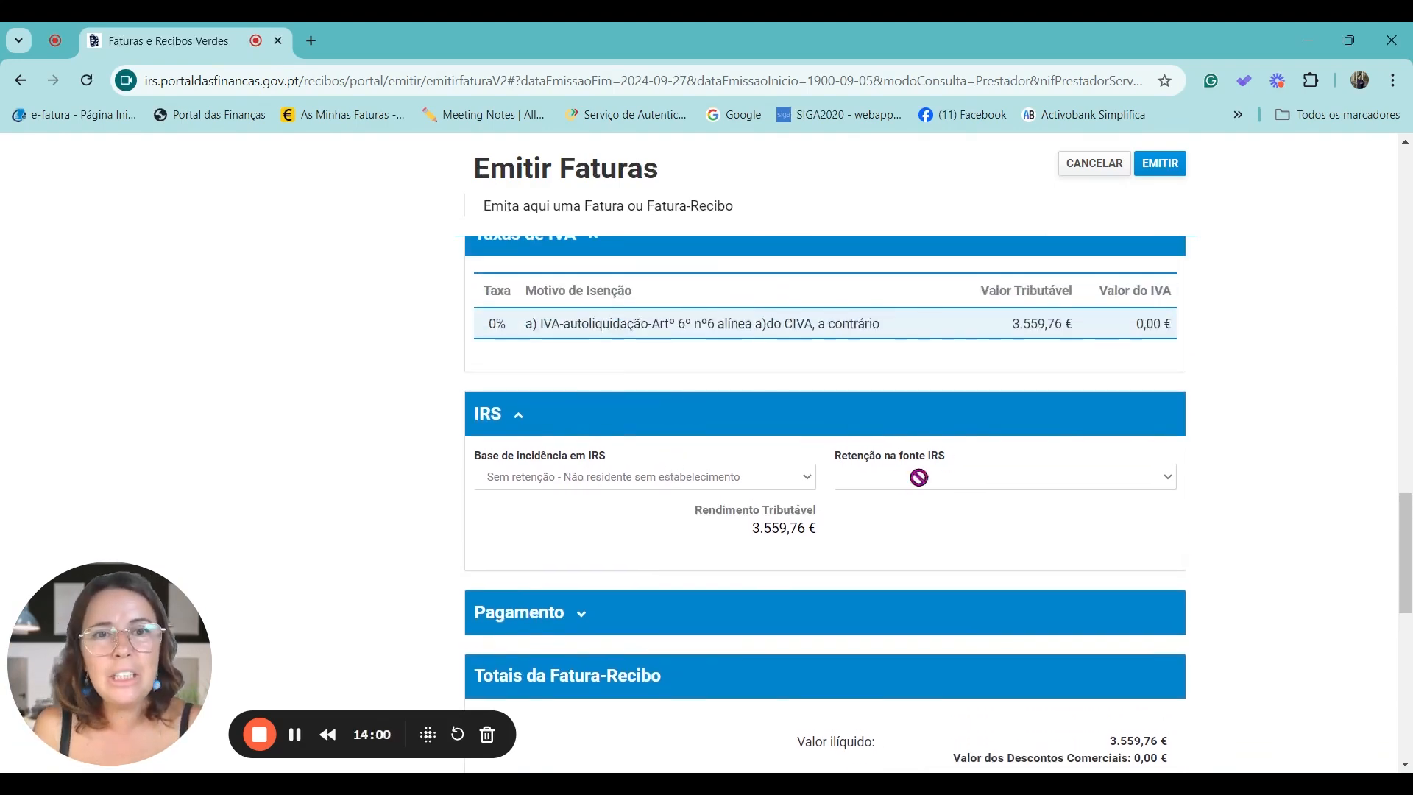
{"action": "scroll", "coordinate": [964, 466], "scroll_direction": "down", "scroll_amount": 1}
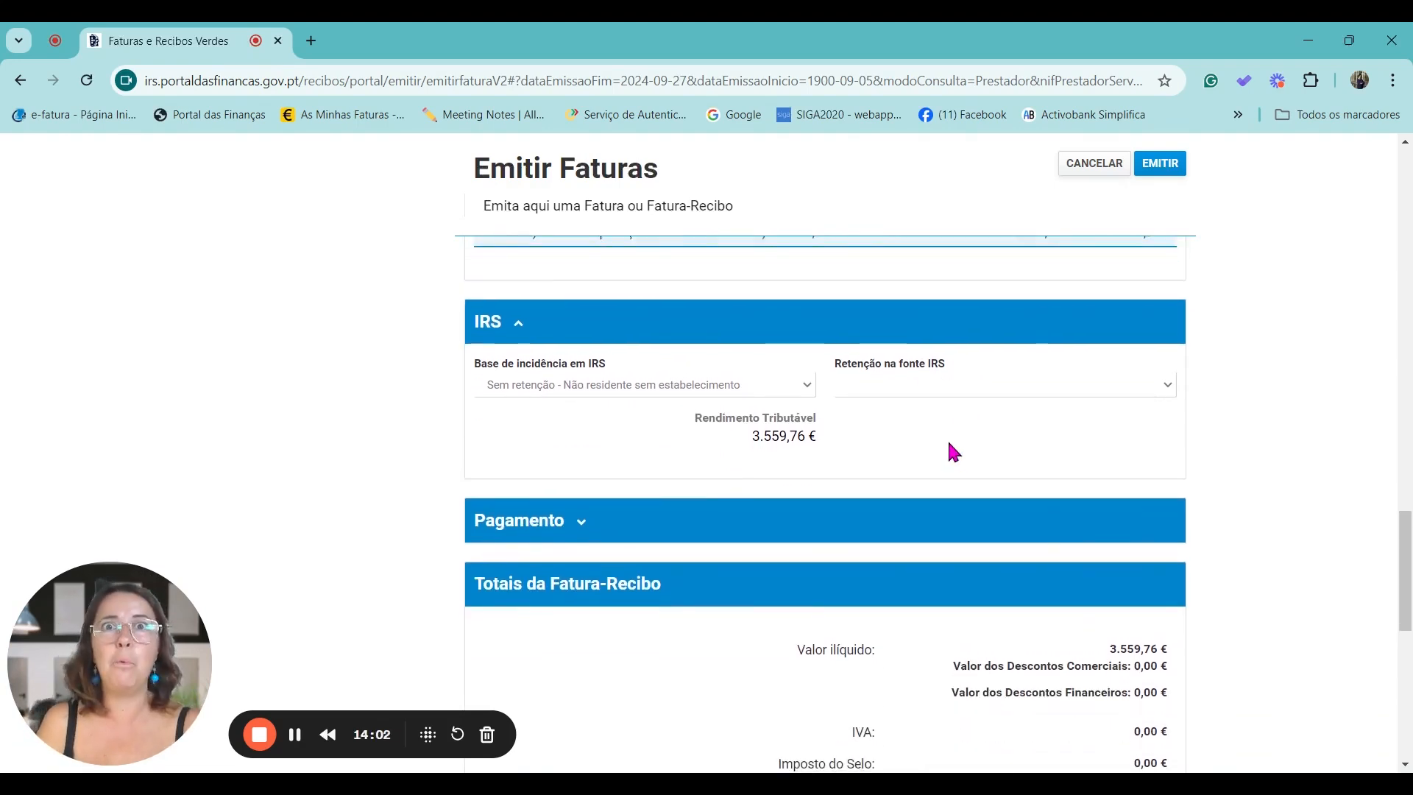
{"action": "scroll", "coordinate": [807, 356], "scroll_direction": "up", "scroll_amount": 1}
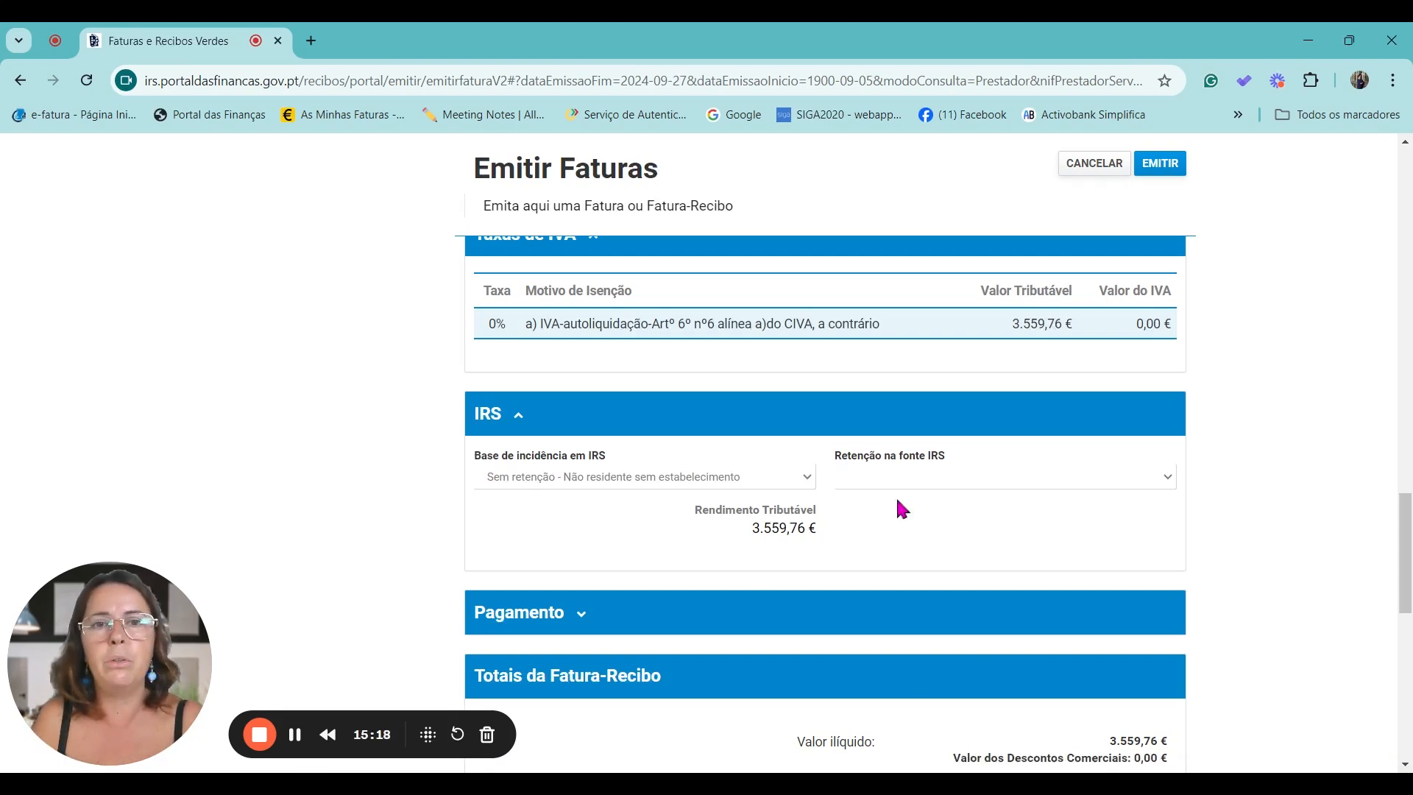
Step: Check the Pagamento section's payment method entries and collapse the section without adding any
{"action": "scroll", "coordinate": [861, 609], "scroll_direction": "down", "scroll_amount": 3}
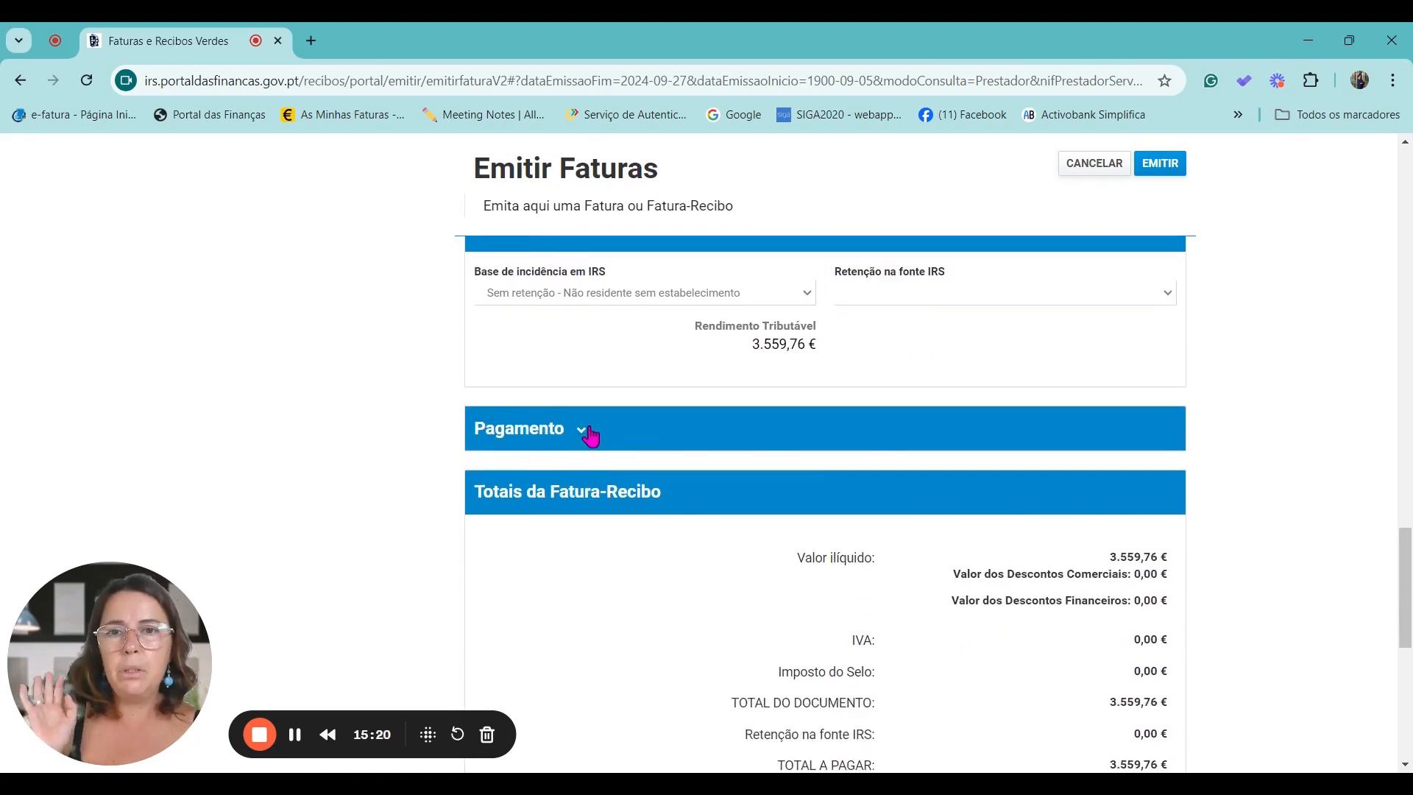
{"action": "left_click", "coordinate": [582, 430]}
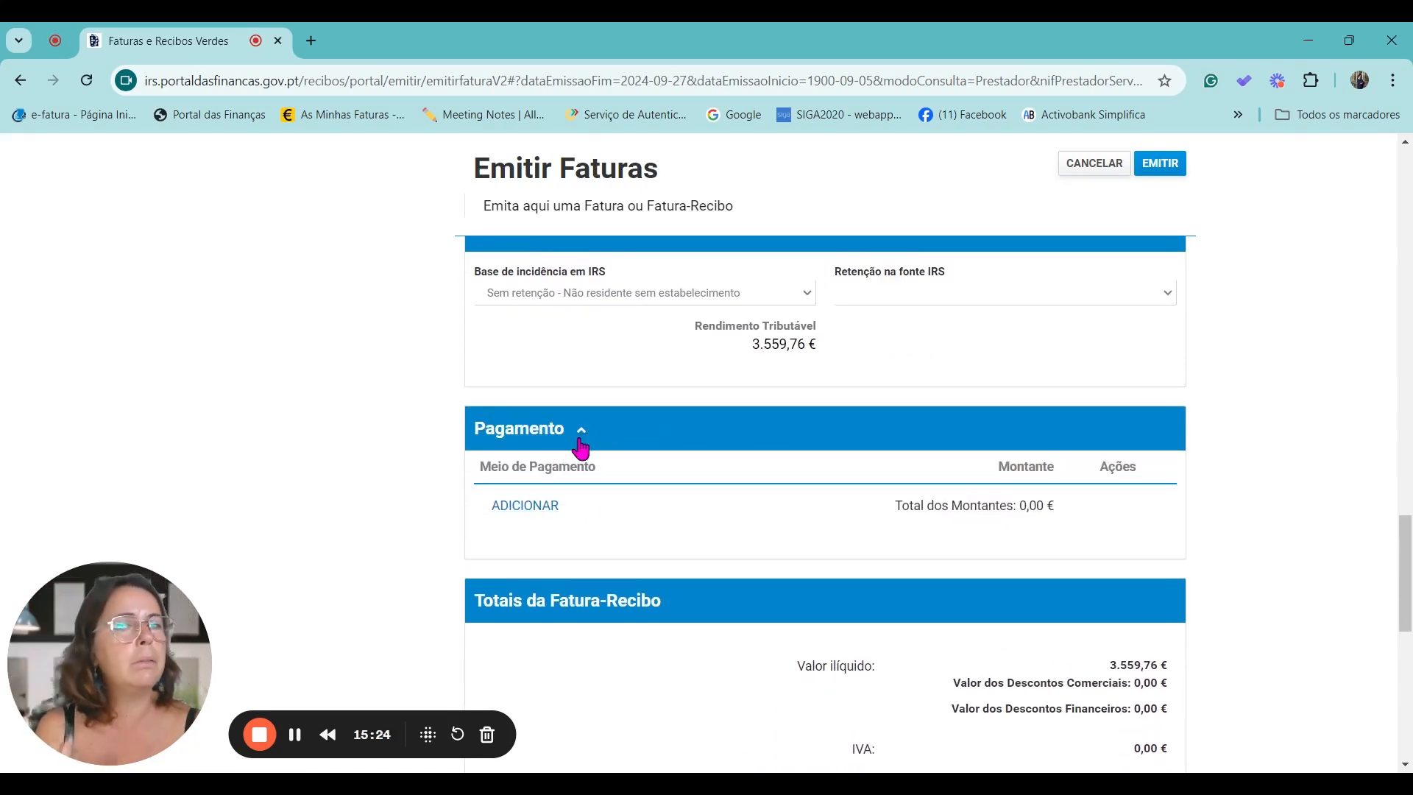
{"action": "left_click", "coordinate": [582, 439]}
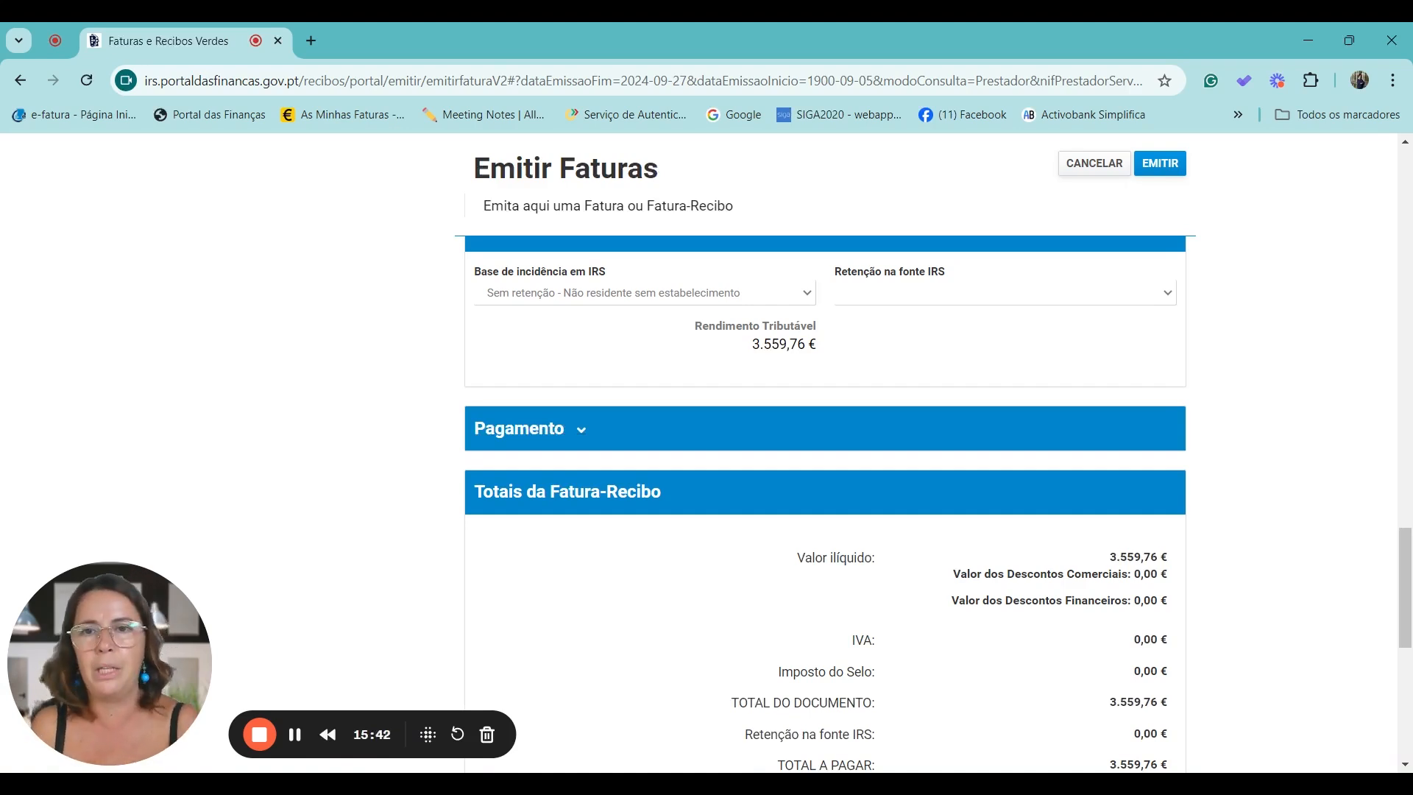
Step: Check the Totais da Fatura-Recibo, issue the document and confirm its issuance
{"action": "scroll", "coordinate": [748, 508], "scroll_direction": "down", "scroll_amount": 2}
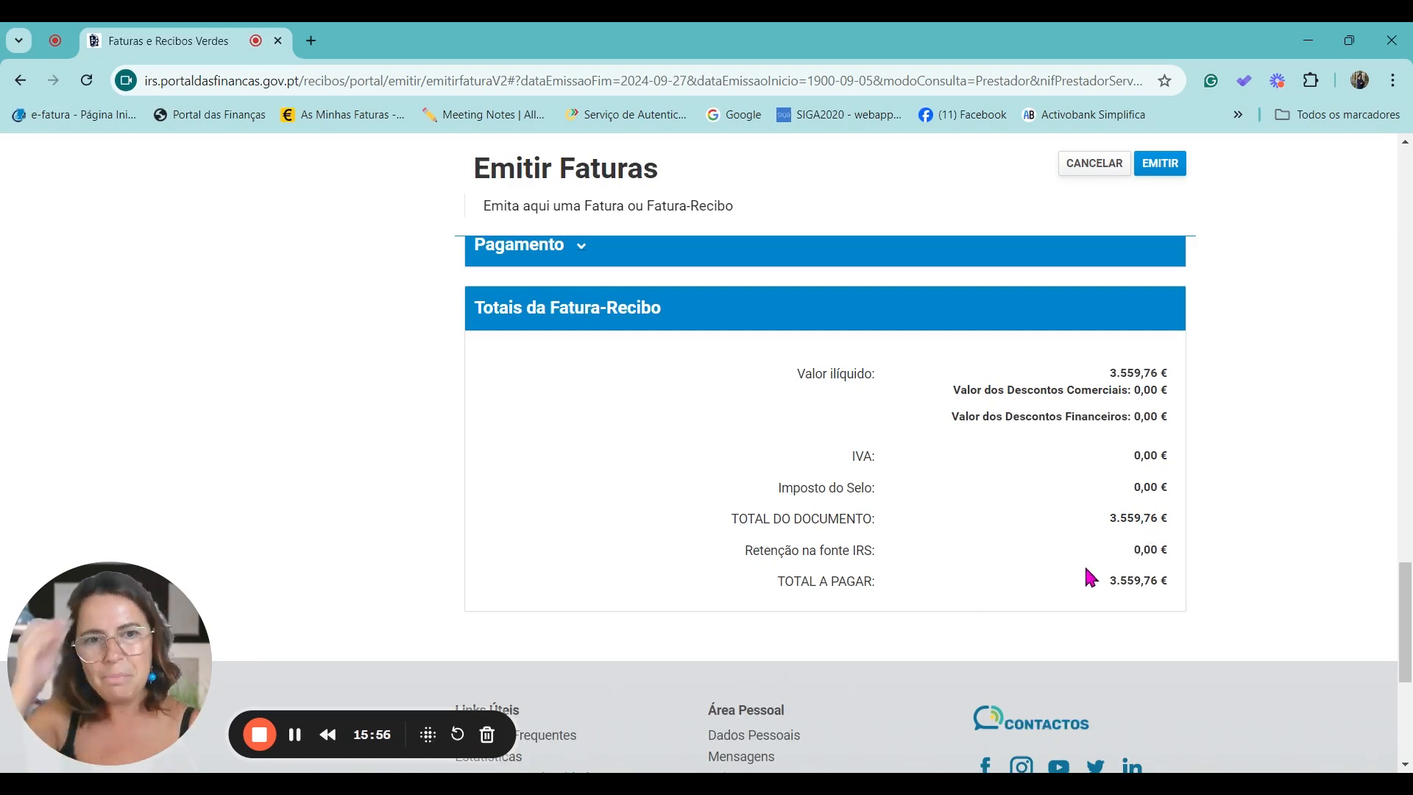
{"action": "left_click", "coordinate": [1158, 173]}
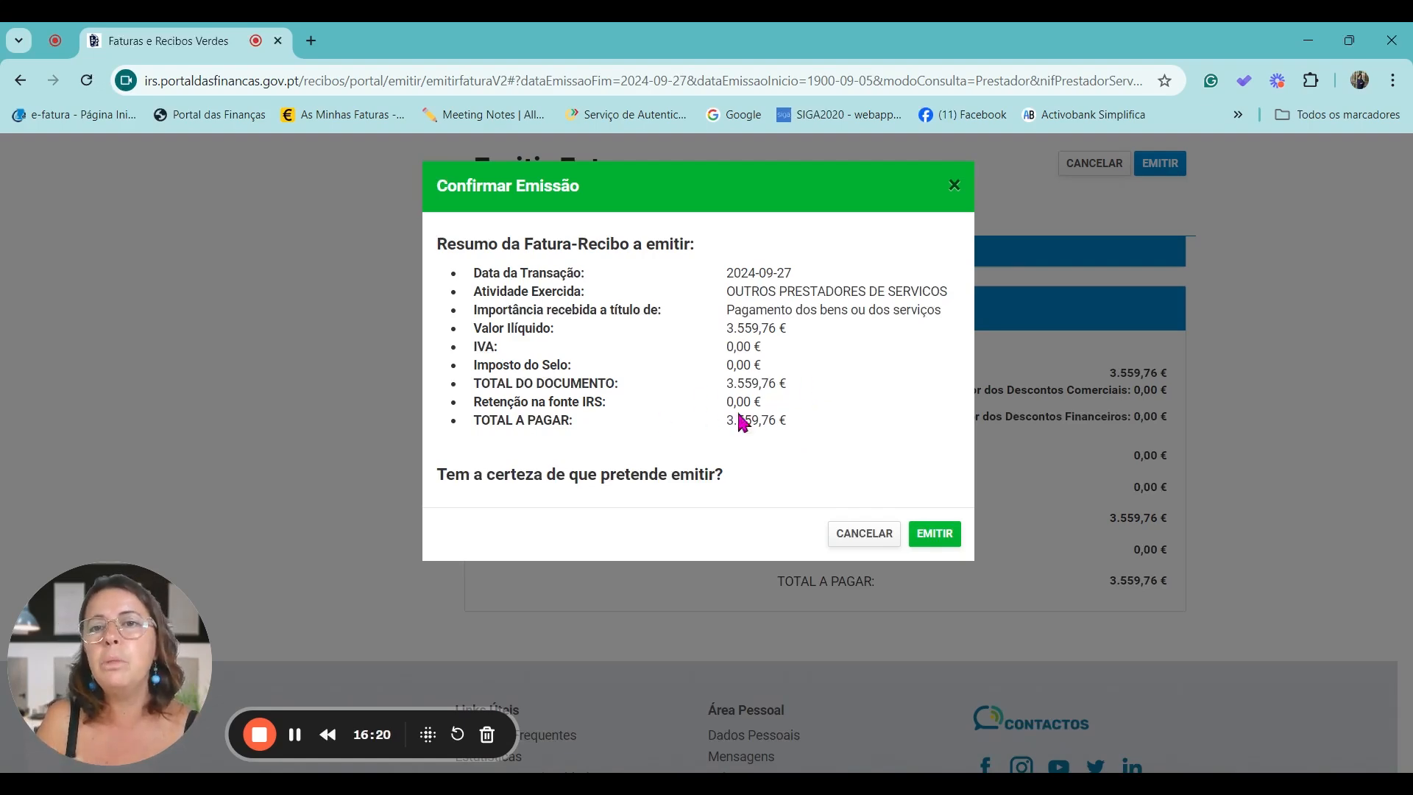
{"action": "left_click", "coordinate": [935, 534]}
Step: Review the issued Fatura-Recibo's issuer, acquirer, addresses, reason for issuing, service line and IVA details
{"action": "scroll", "coordinate": [881, 387], "scroll_direction": "down", "scroll_amount": 3}
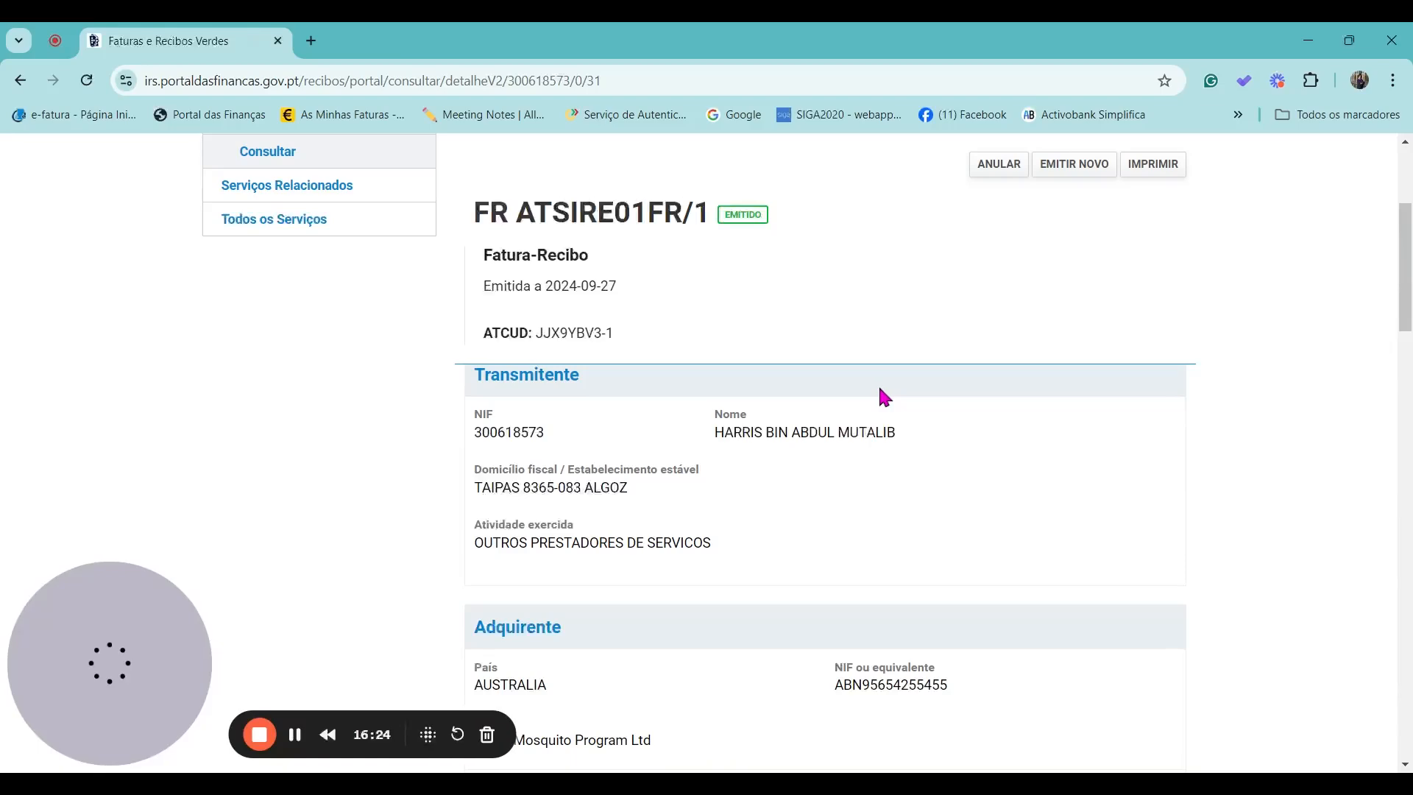
{"action": "scroll", "coordinate": [881, 398], "scroll_direction": "down", "scroll_amount": 5}
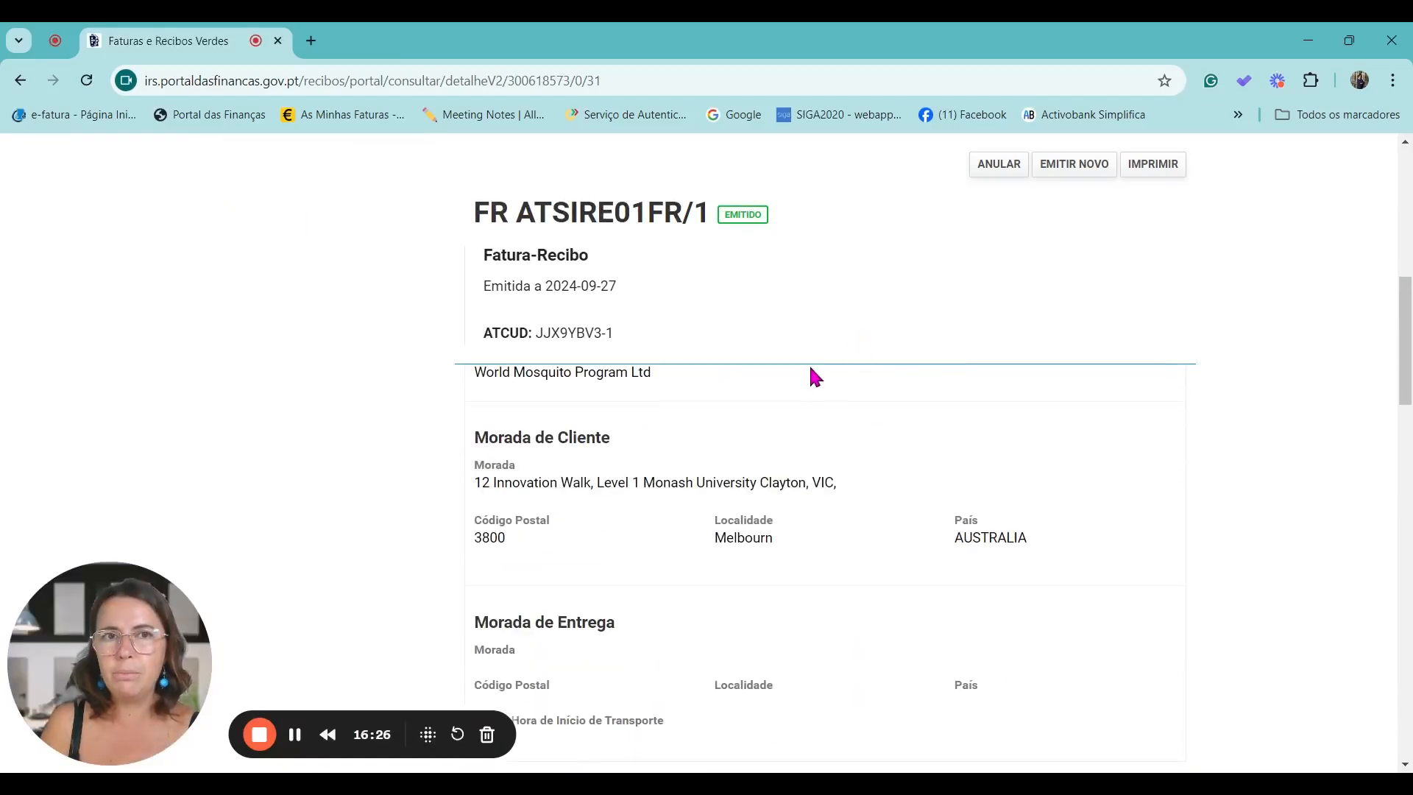
{"action": "scroll", "coordinate": [845, 359], "scroll_direction": "down", "scroll_amount": 5}
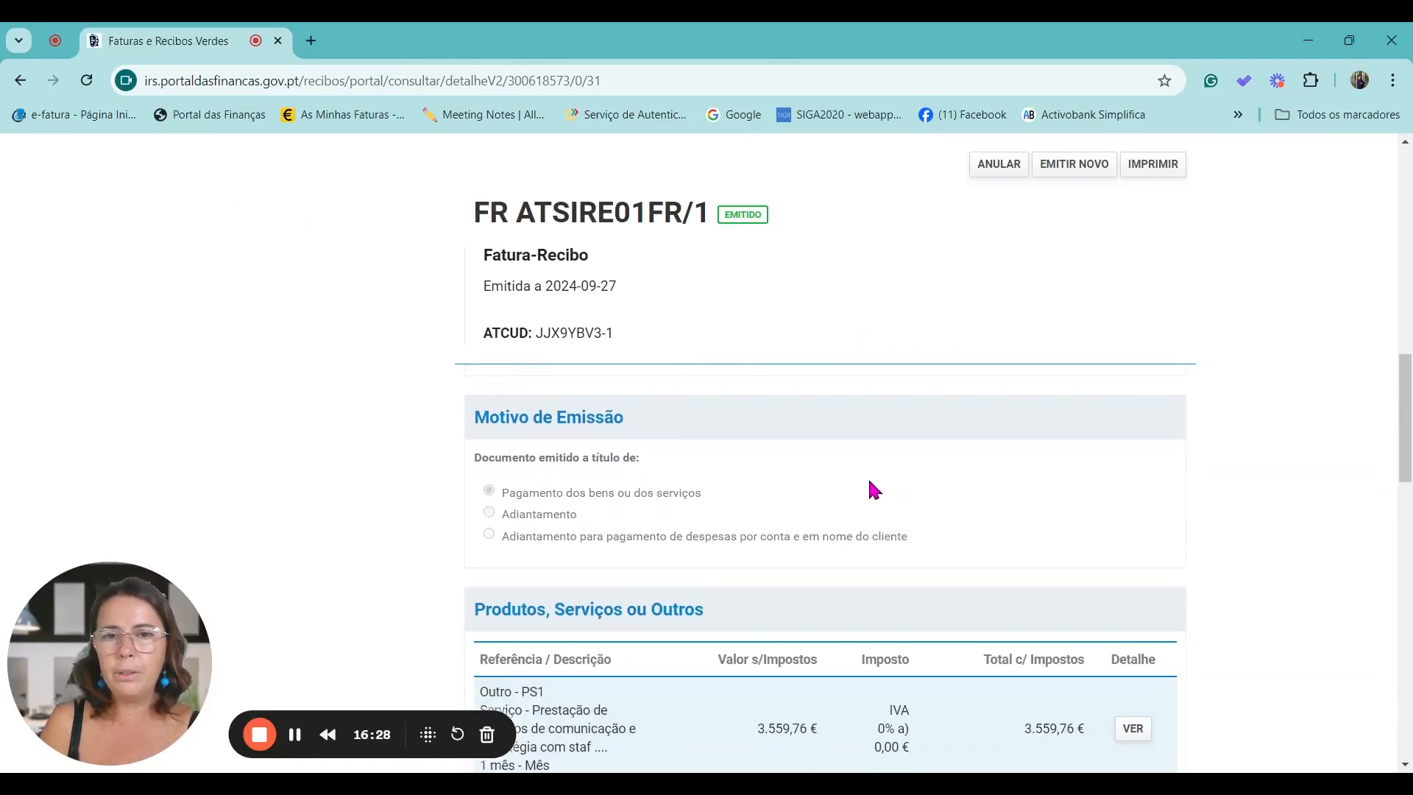
{"action": "scroll", "coordinate": [871, 489], "scroll_direction": "down", "scroll_amount": 4}
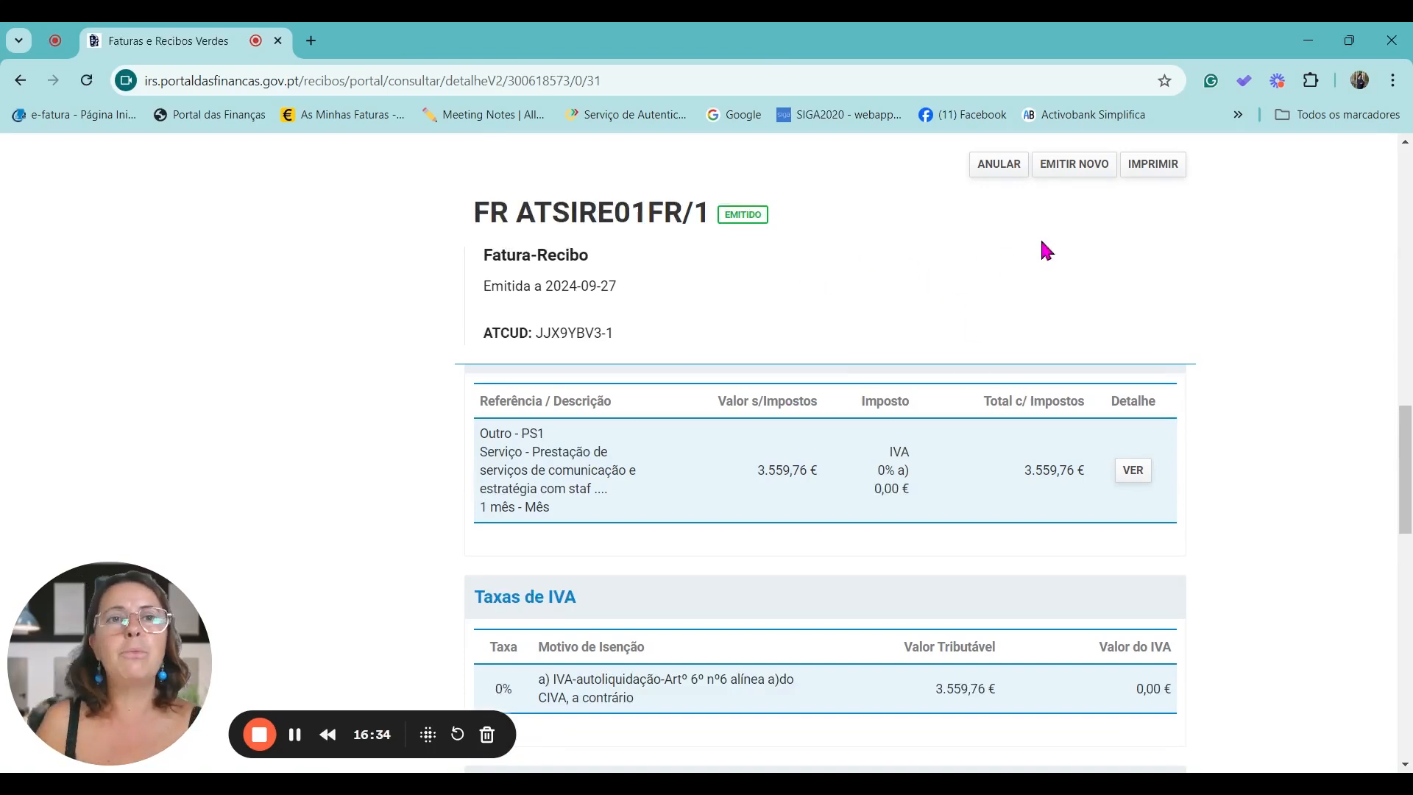
{"action": "scroll", "coordinate": [1049, 217], "scroll_direction": "up", "scroll_amount": 1}
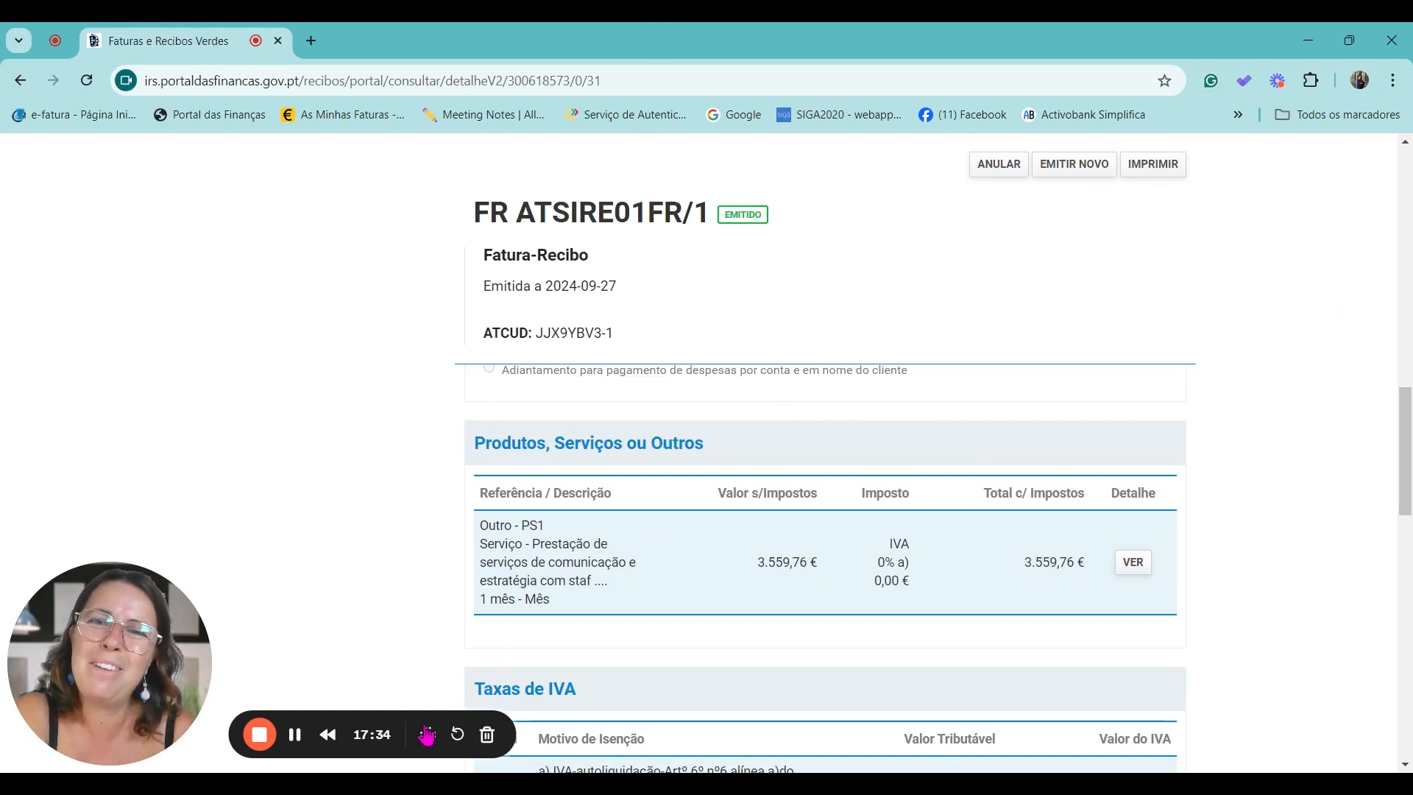
{"action": "left_click", "coordinate": [257, 733]}
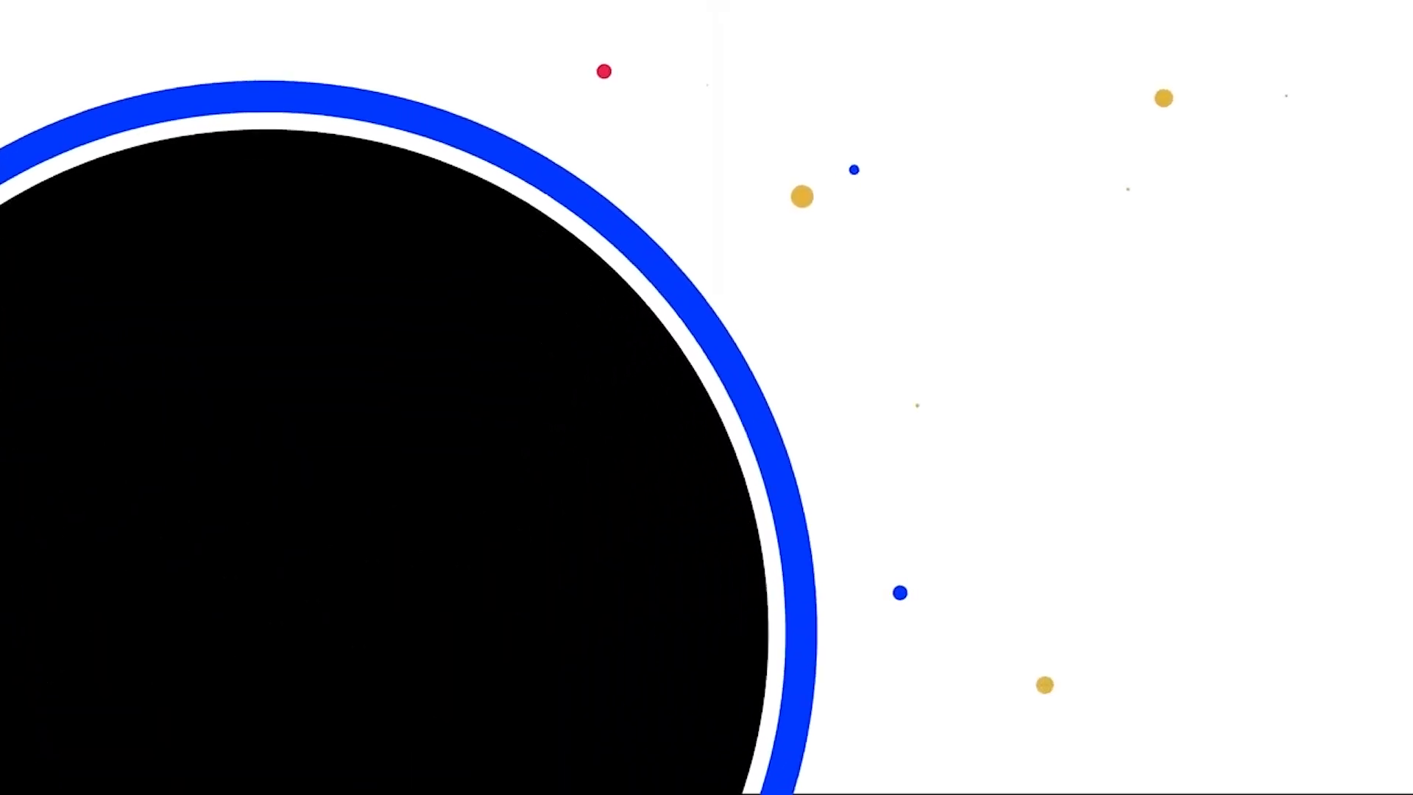